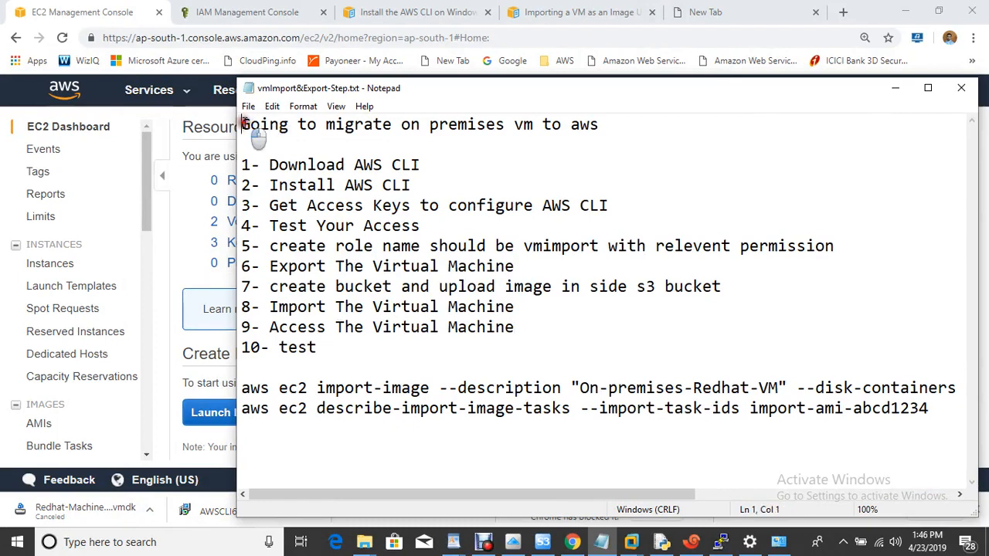
- Review the Notepad migration checklist, then bring up the Redhat-Machine VM in VMware Workstation
{"action": "left_click_drag", "start_coordinate": [243, 124], "coordinate": [488, 130]}
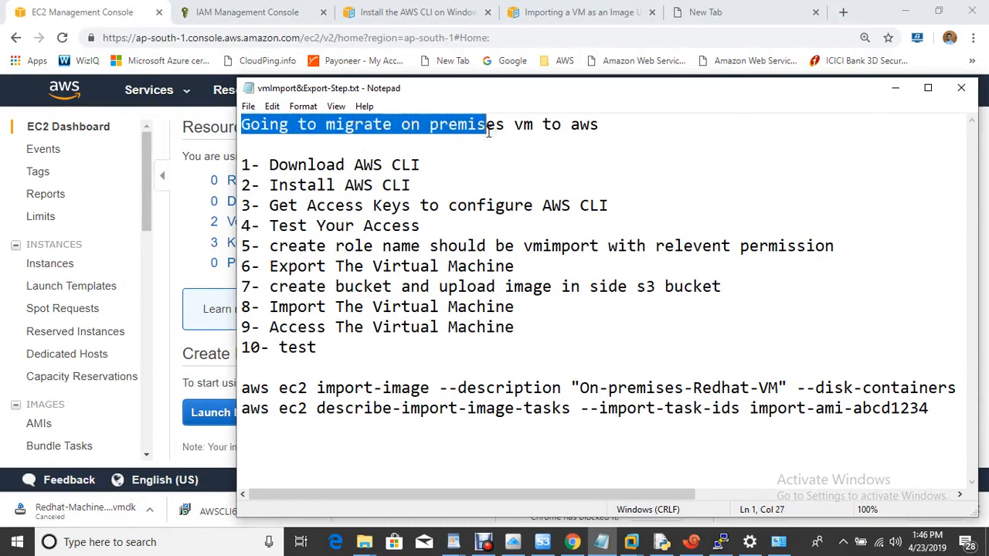
{"action": "left_click", "coordinate": [538, 166]}
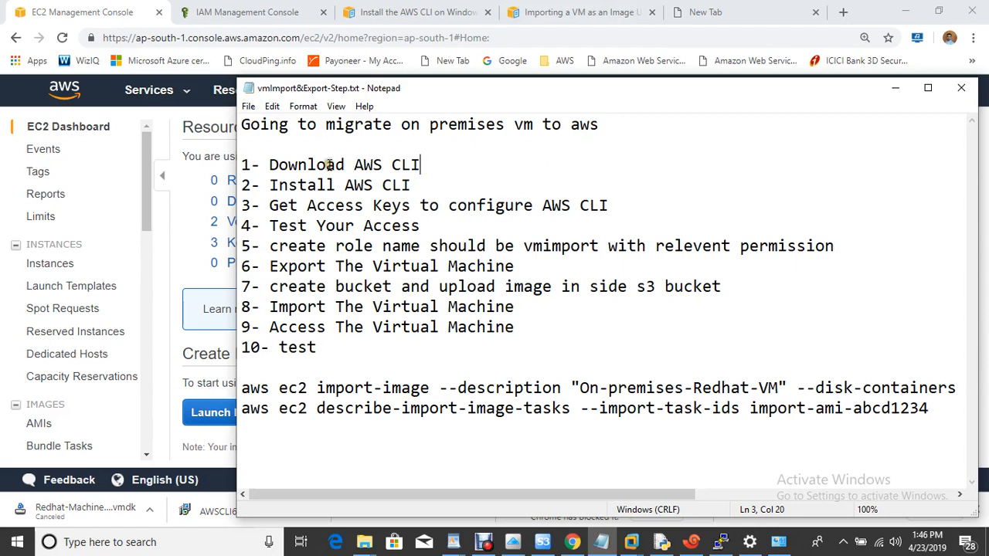
{"action": "left_click", "coordinate": [553, 245]}
{"action": "left_click", "coordinate": [632, 542]}
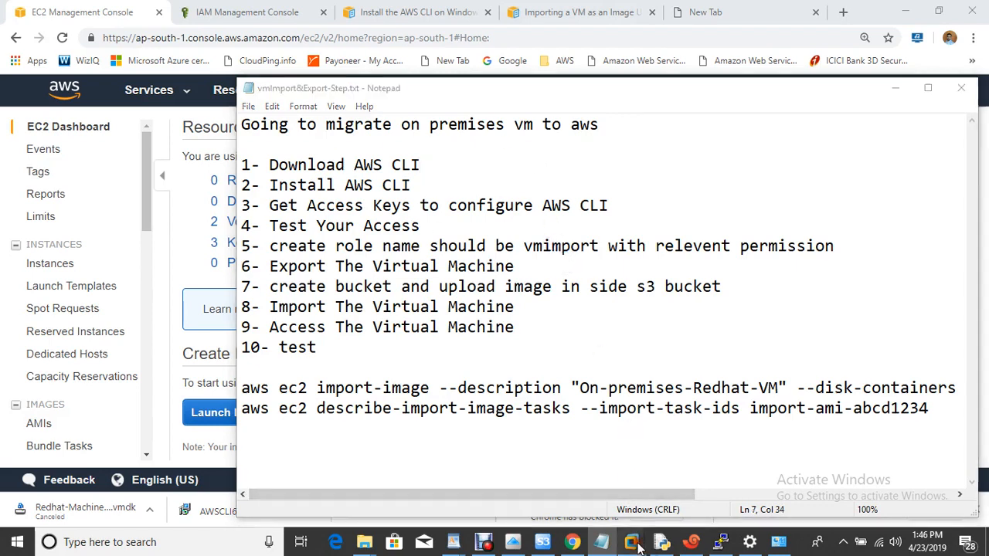
{"action": "left_click", "coordinate": [699, 459]}
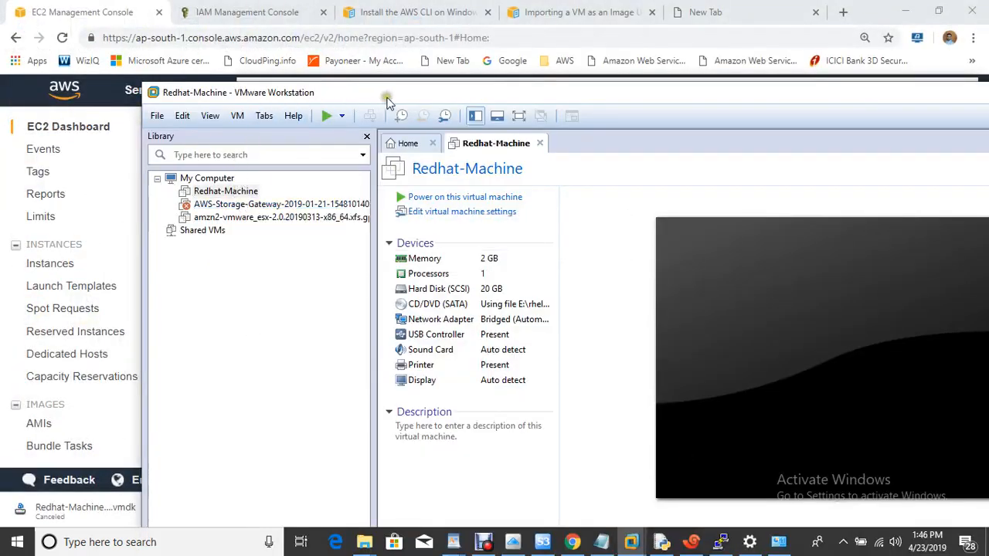
- Minimize VMware Workstation and highlight the '1- Download AWS CLI' step in Notepad
{"action": "left_click_drag", "start_coordinate": [390, 102], "coordinate": [324, 76]}
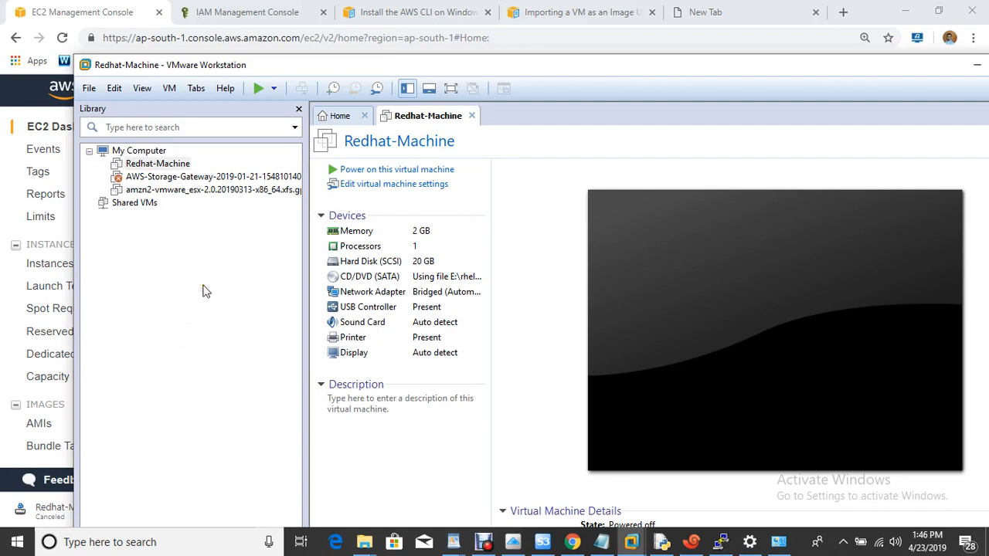
{"action": "left_click", "coordinate": [977, 68]}
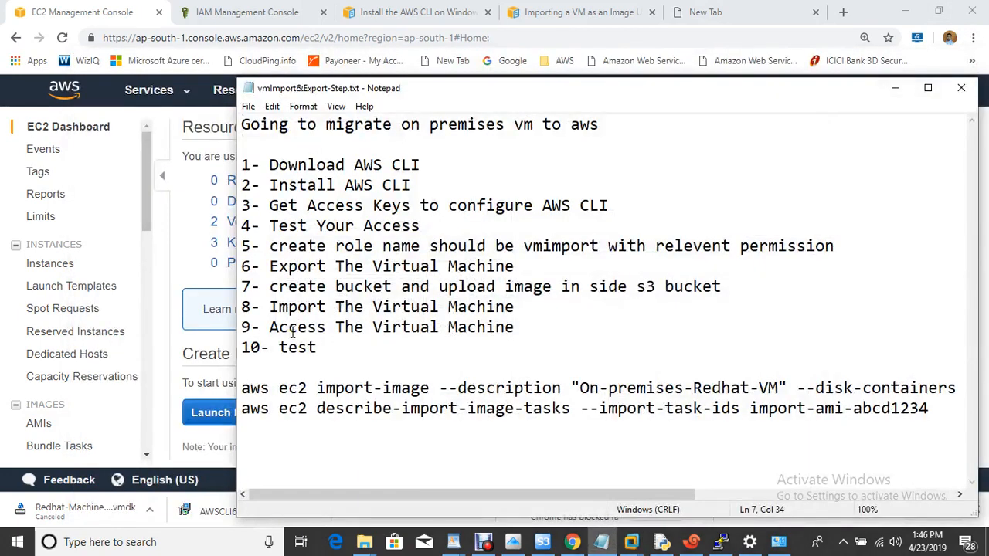
{"action": "double_click", "coordinate": [261, 165]}
{"action": "left_click_drag", "start_coordinate": [442, 141], "coordinate": [472, 168]}
{"action": "left_click", "coordinate": [473, 168]}
{"action": "left_click", "coordinate": [760, 19]}
- Search Google for 'aws cli install for windows'
{"action": "left_click", "coordinate": [488, 36]}
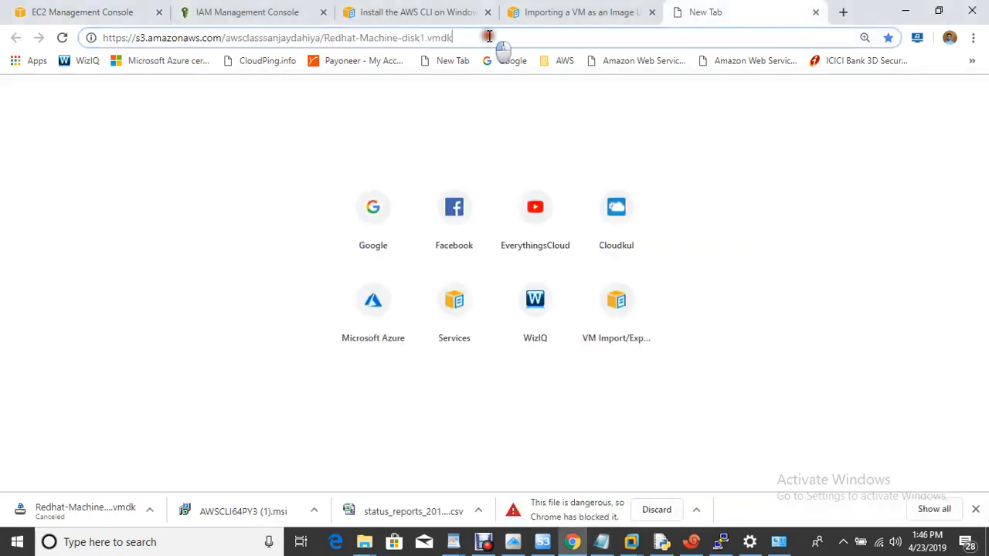
{"action": "key", "text": "ctrl+a"}
{"action": "type", "text": "go"}
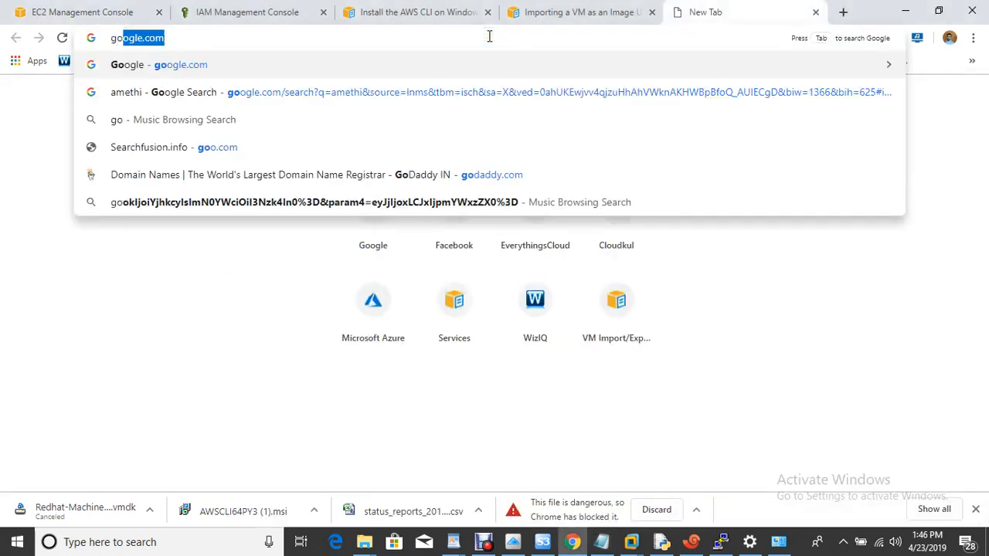
{"action": "key", "text": "Return"}
{"action": "type", "text": "aws"}
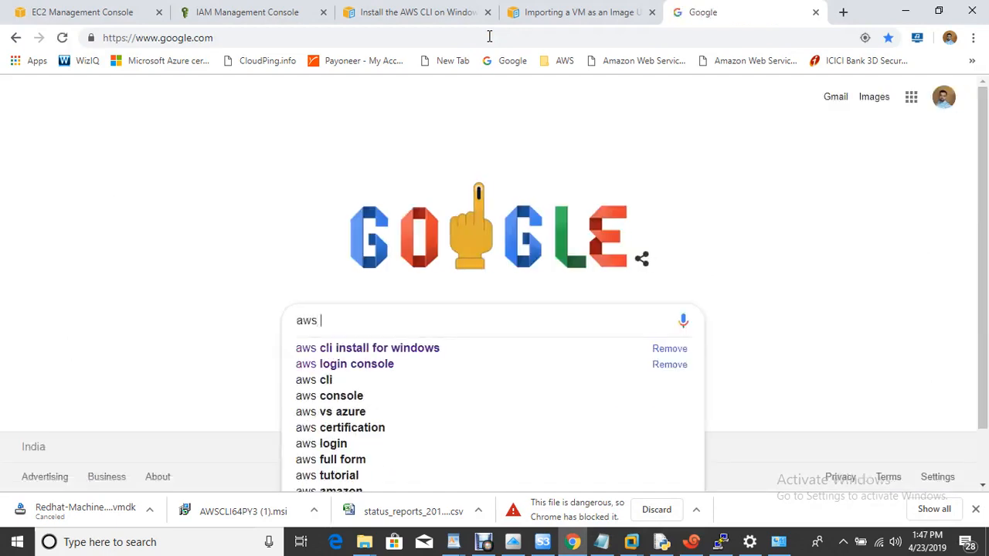
{"action": "key", "text": "Down"}
{"action": "key", "text": "Return"}
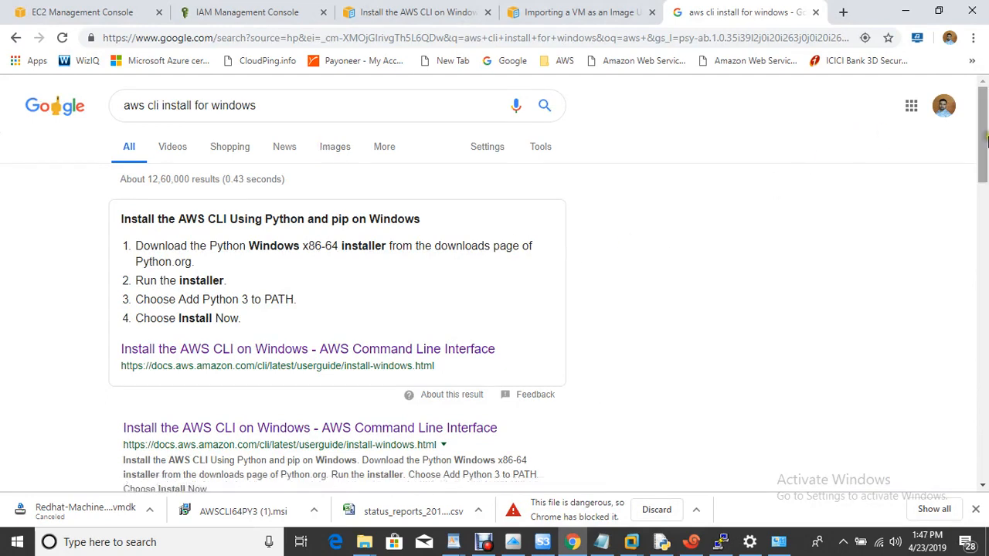
- Open the AWS CLI Windows install guide and download the 64-bit MSI installer
{"action": "scroll", "coordinate": [983, 143], "scroll_direction": "down", "scroll_amount": 2}
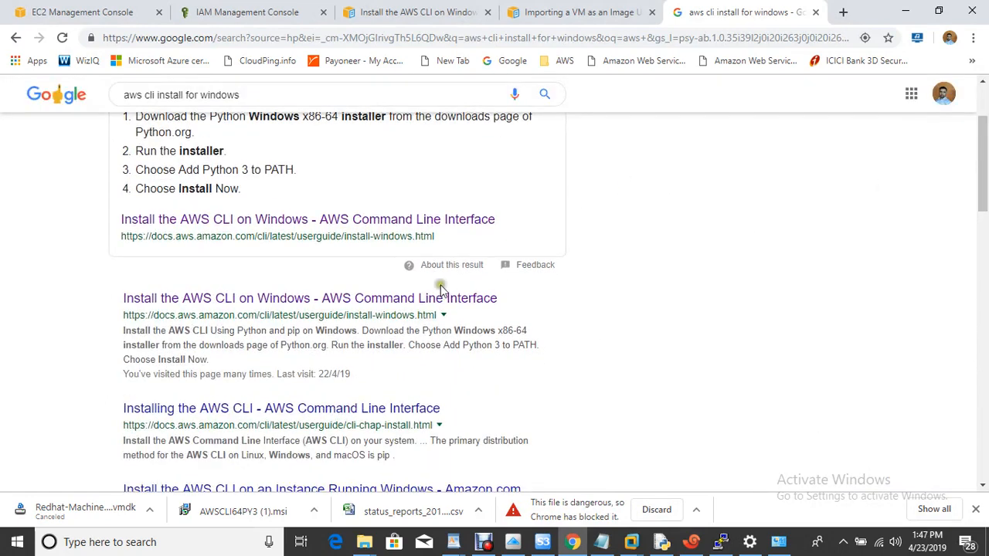
{"action": "left_click", "coordinate": [353, 300]}
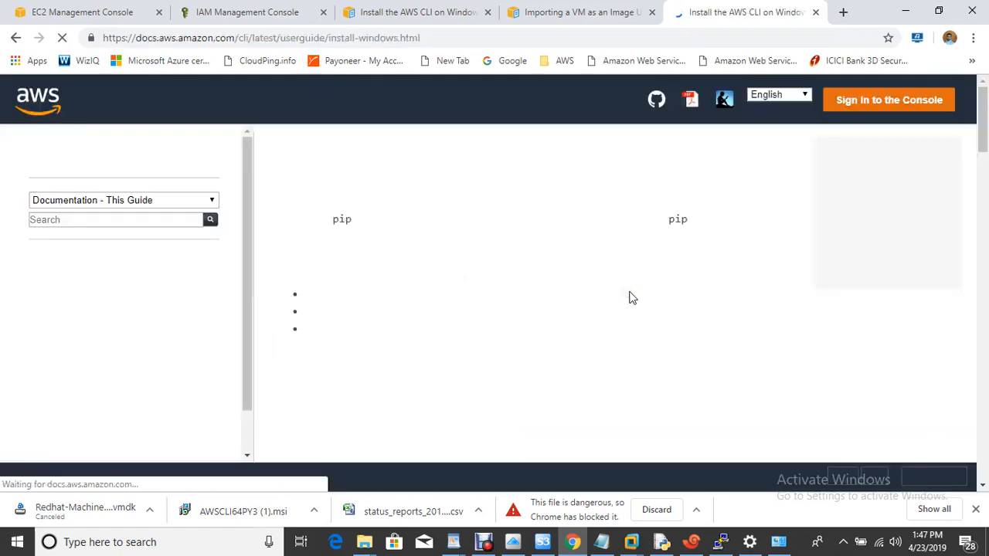
{"action": "left_click_drag", "start_coordinate": [984, 122], "coordinate": [984, 186]}
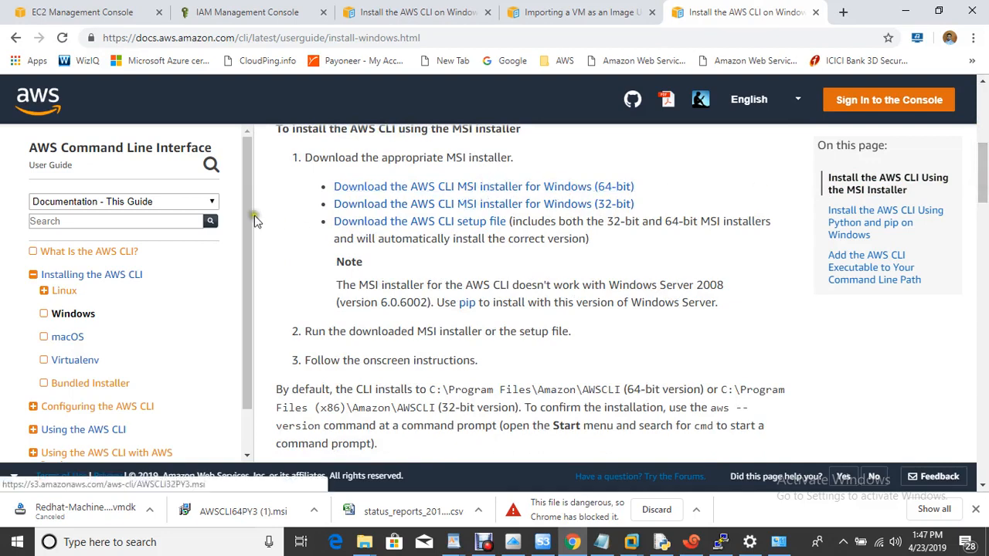
{"action": "left_click", "coordinate": [481, 191]}
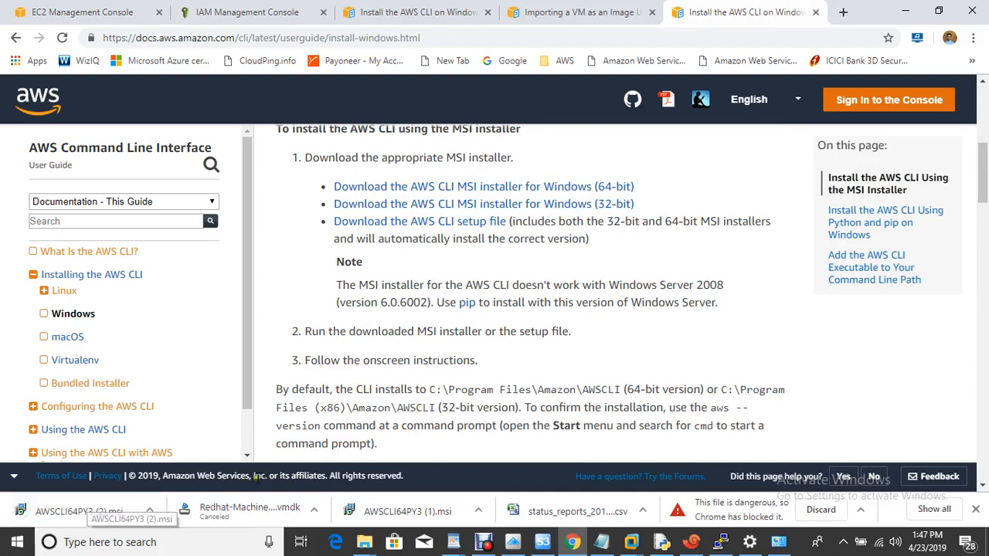
{"action": "left_click", "coordinate": [601, 542]}
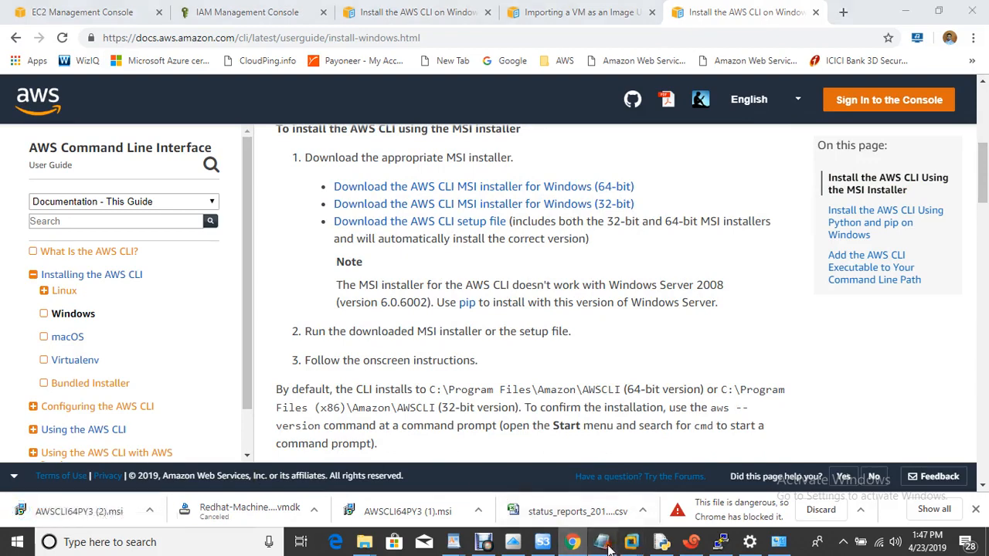
- Launch AWSCLI64PY3 (2).msi, then cancel and close the setup, keeping the existing CLI install
{"action": "left_click_drag", "start_coordinate": [269, 185], "coordinate": [452, 188]}
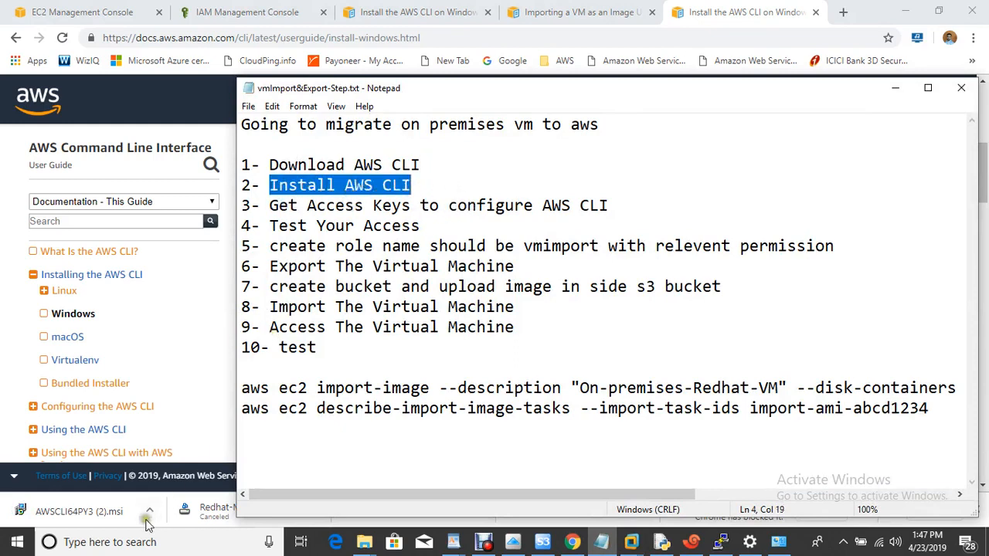
{"action": "left_click", "coordinate": [108, 512]}
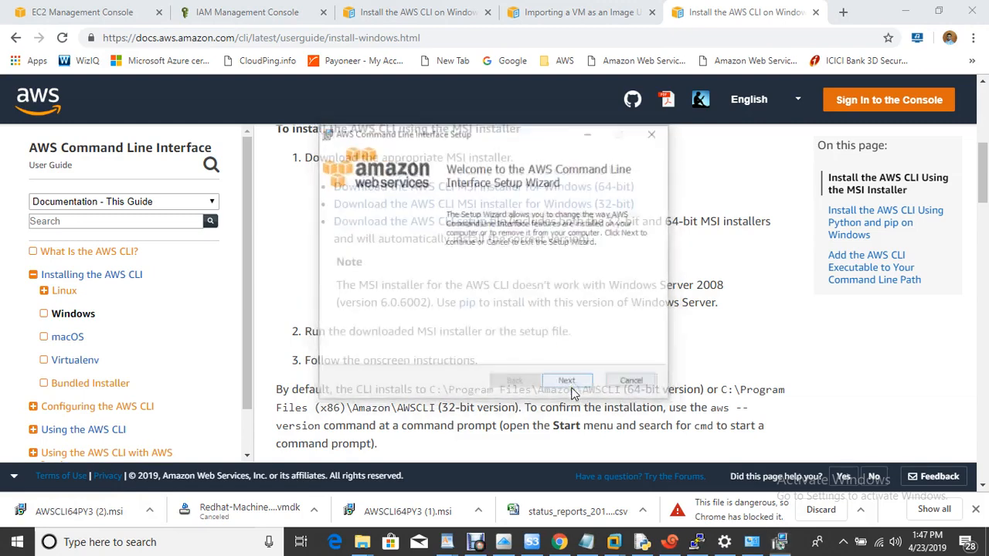
{"action": "left_click", "coordinate": [569, 384]}
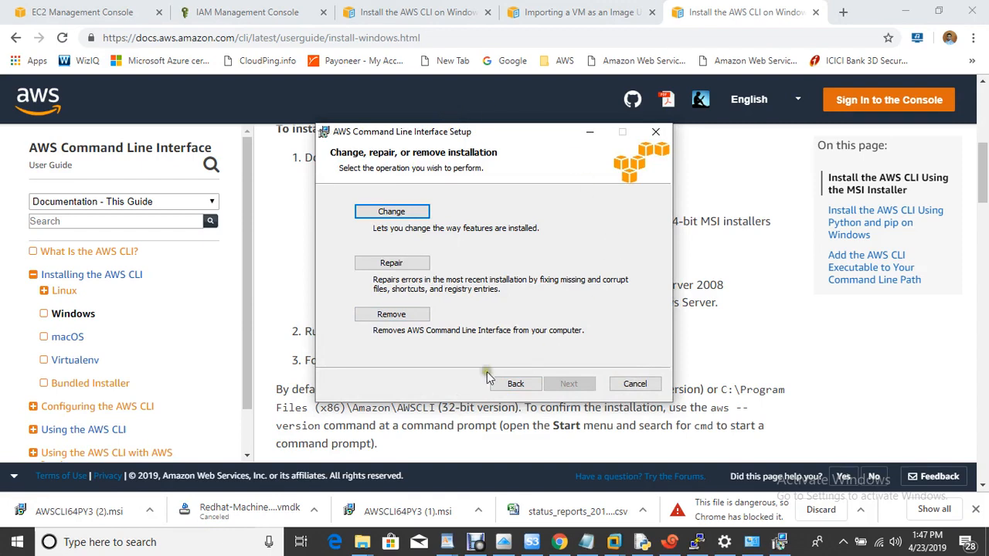
{"action": "left_click", "coordinate": [633, 386]}
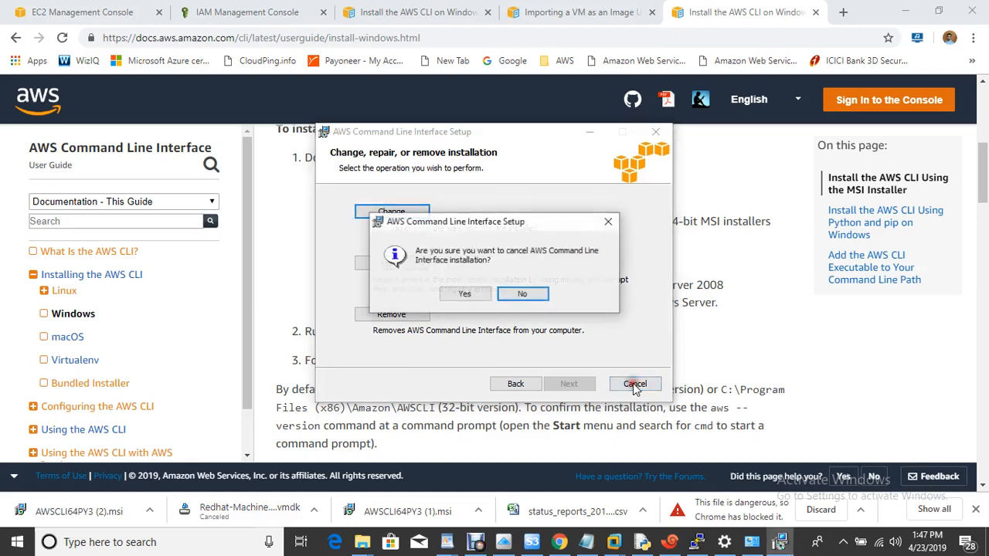
{"action": "left_click", "coordinate": [465, 295]}
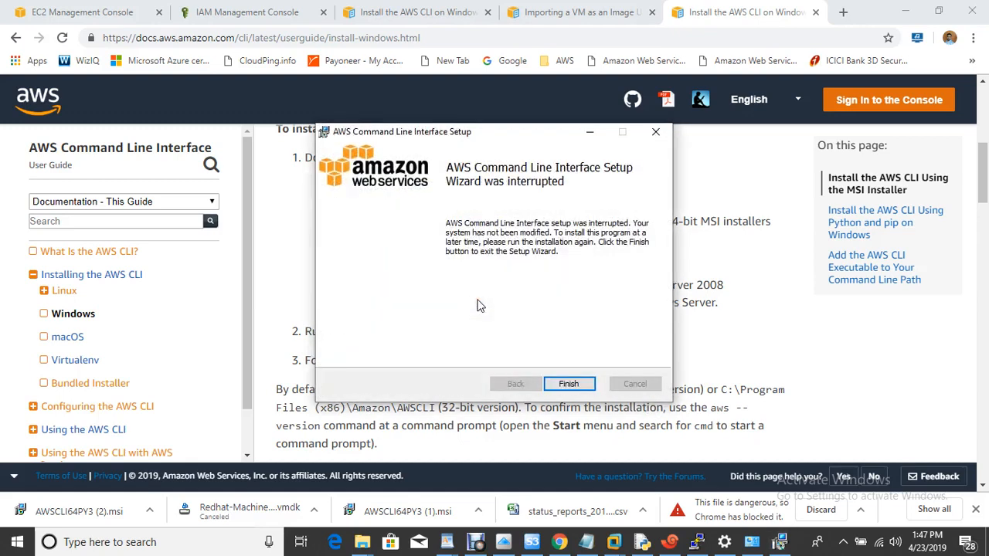
{"action": "left_click", "coordinate": [570, 384]}
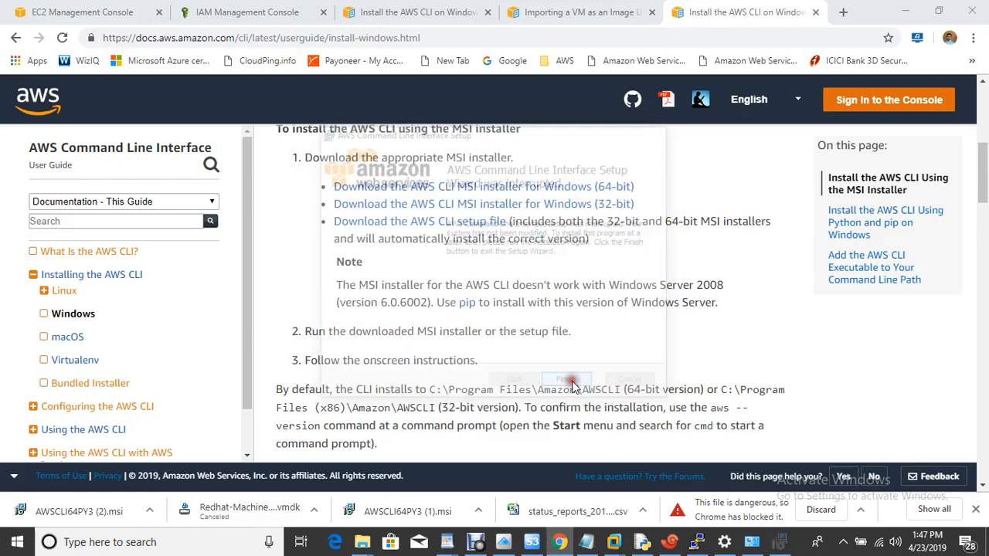
{"action": "left_click", "coordinate": [601, 541]}
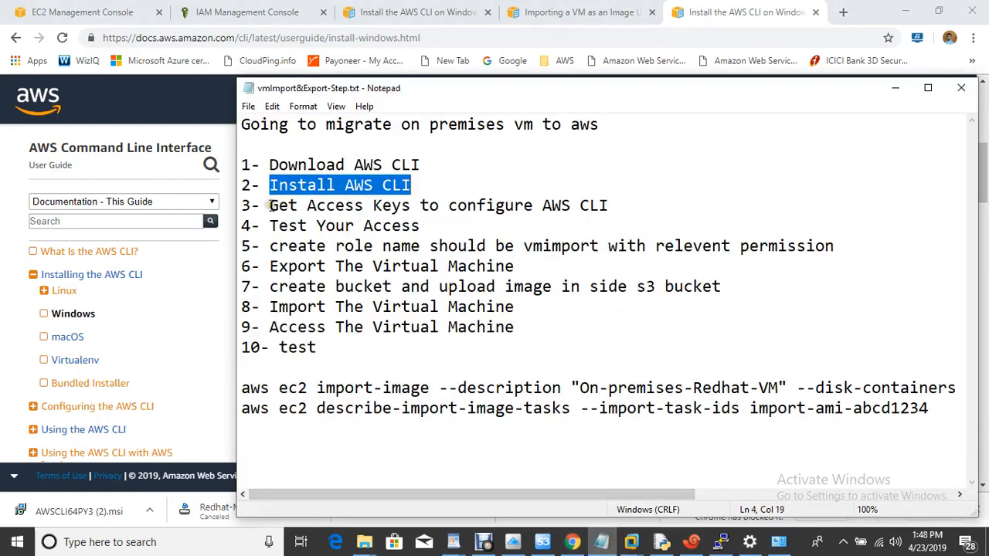
- Open Command Prompt via Run (cmd) and start 'aws configure'
{"action": "left_click_drag", "start_coordinate": [270, 205], "coordinate": [652, 212]}
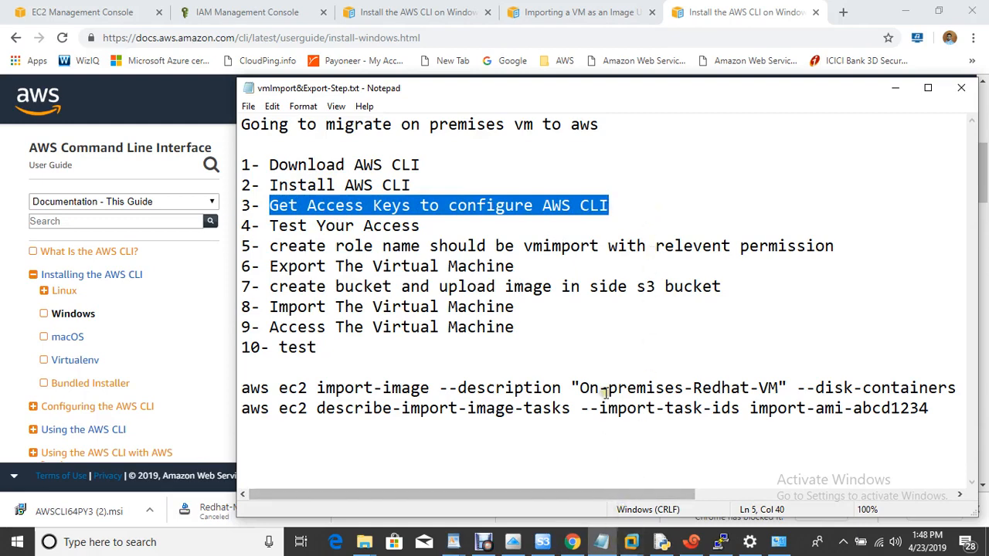
{"action": "key", "text": "super+r"}
{"action": "type", "text": "cmd"}
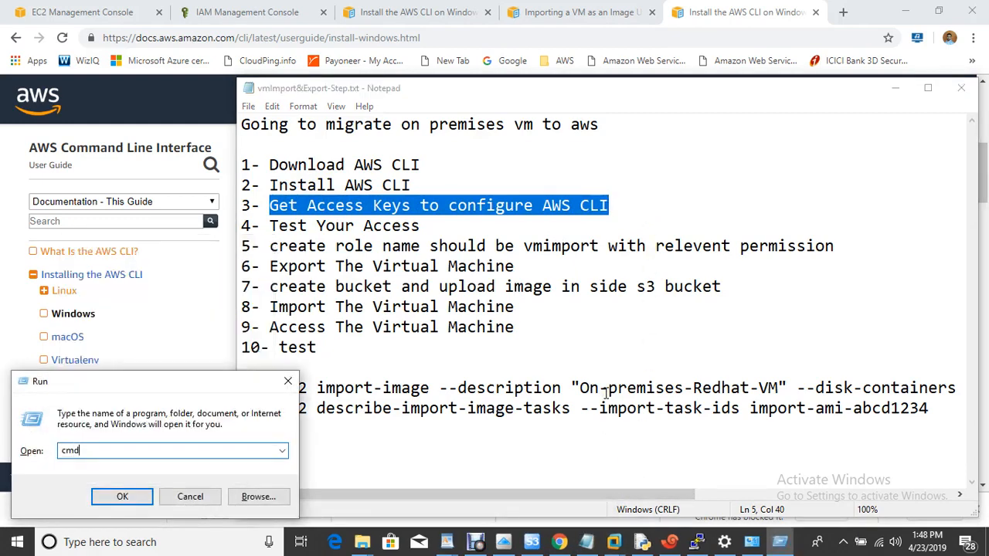
{"action": "key", "text": "Return"}
{"action": "type", "text": "aws"}
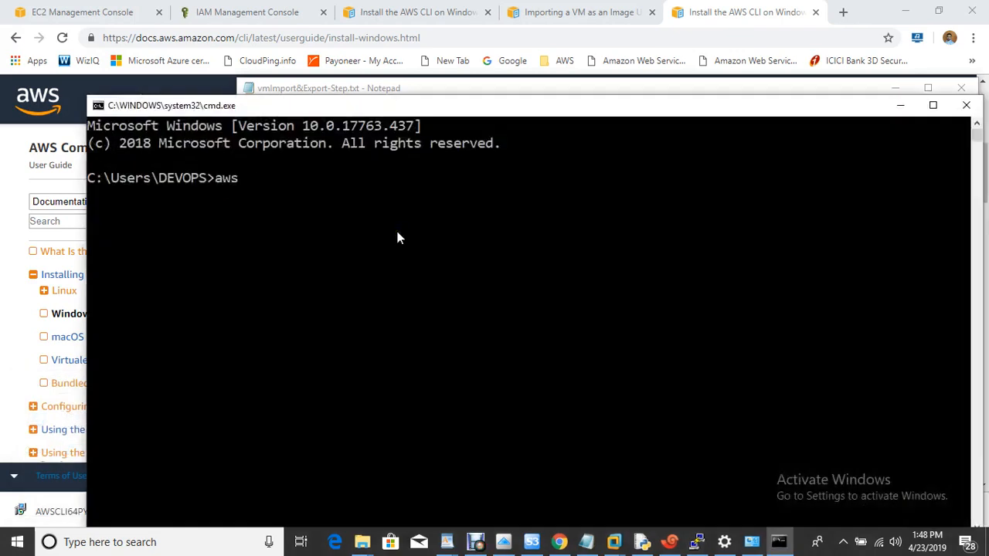
{"action": "type", "text": " configure"}
{"action": "key", "text": "Return"}
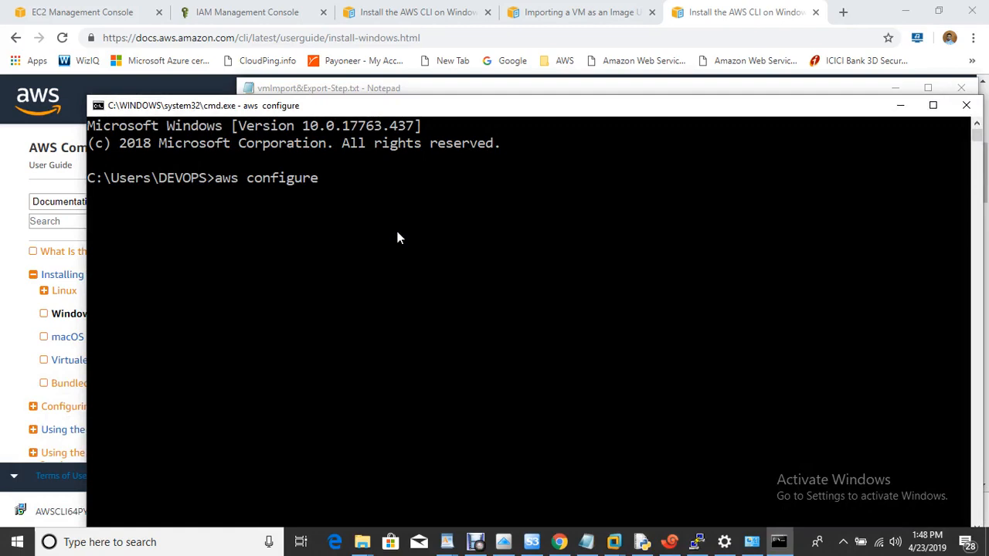
- On the security credentials page, delete the second active access key
{"action": "left_click", "coordinate": [104, 11]}
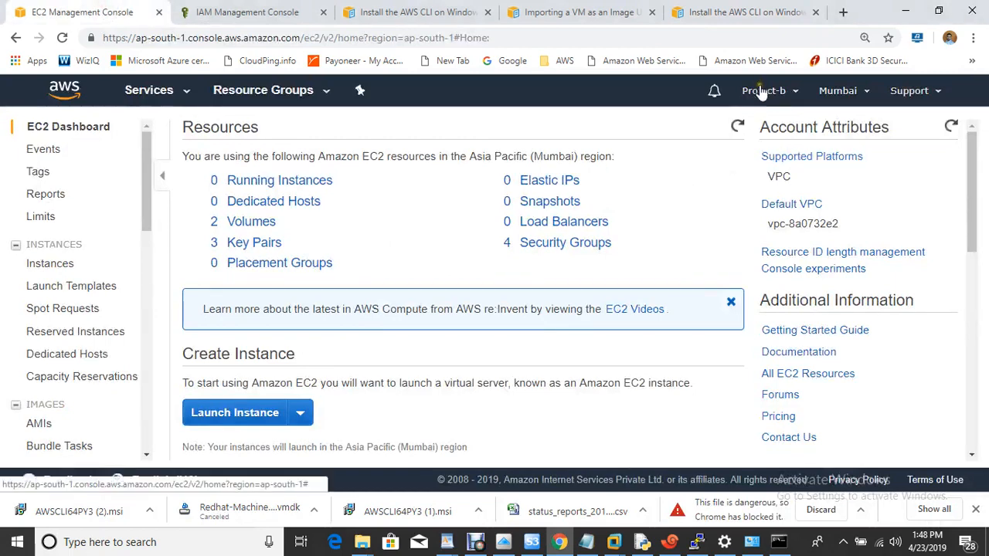
{"action": "left_click", "coordinate": [764, 90]}
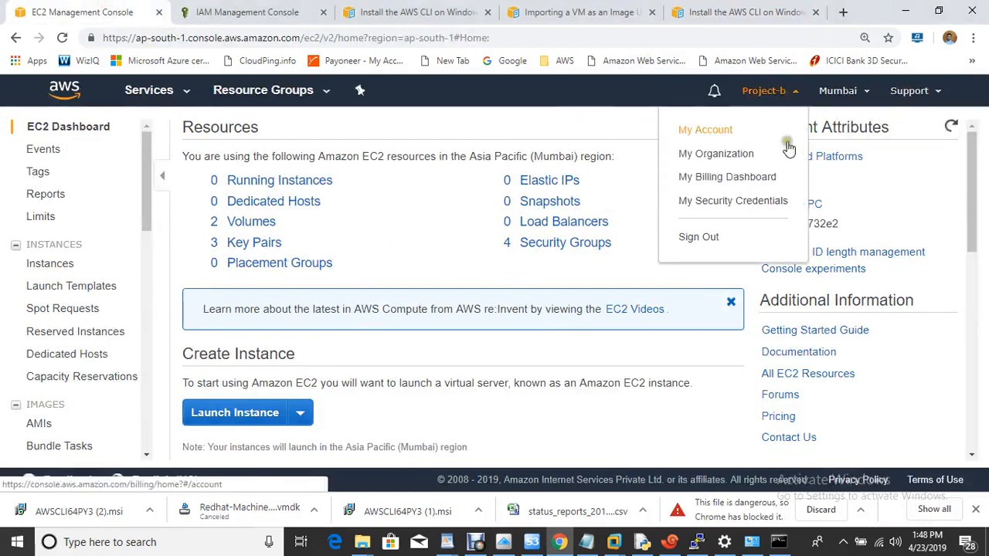
{"action": "left_click", "coordinate": [754, 202]}
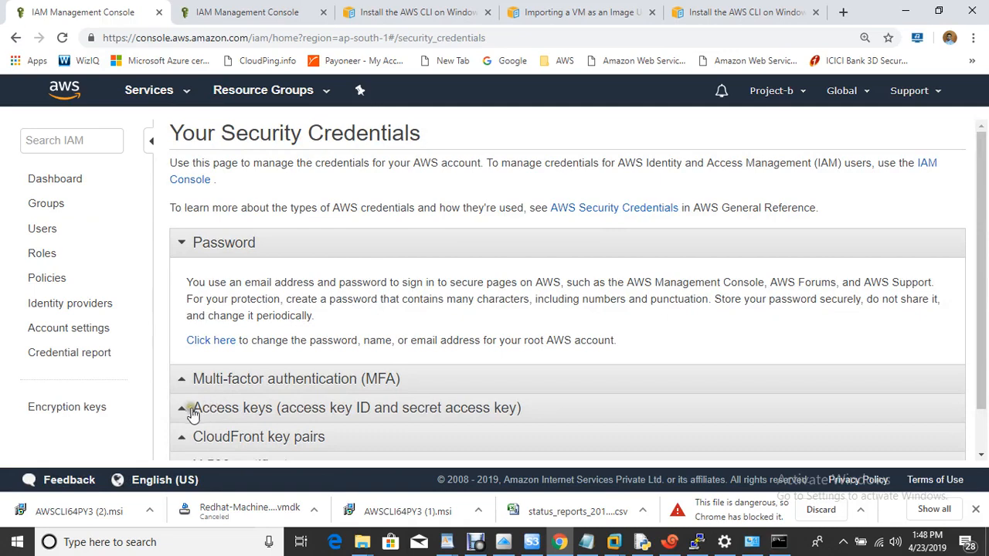
{"action": "left_click", "coordinate": [248, 410]}
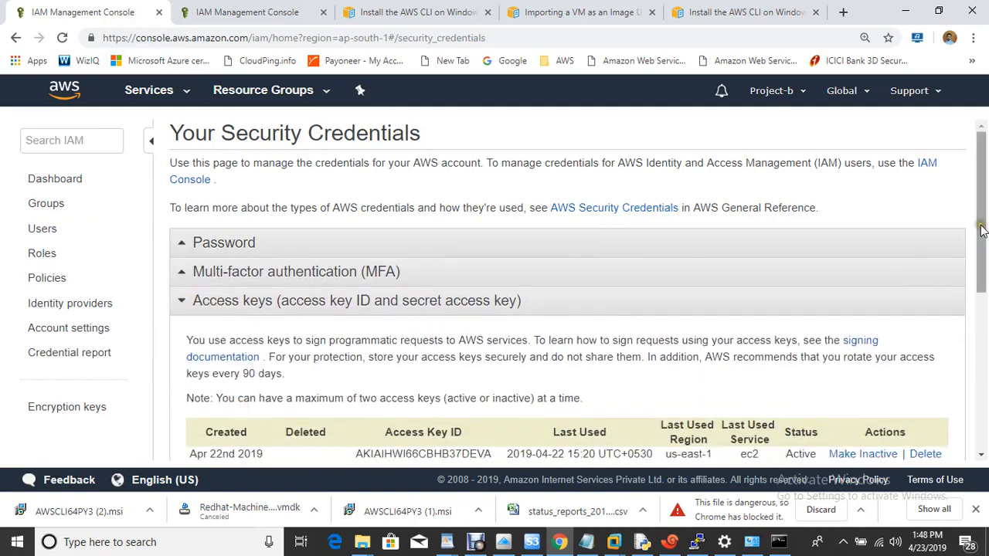
{"action": "scroll", "coordinate": [981, 232], "scroll_direction": "down", "scroll_amount": 2}
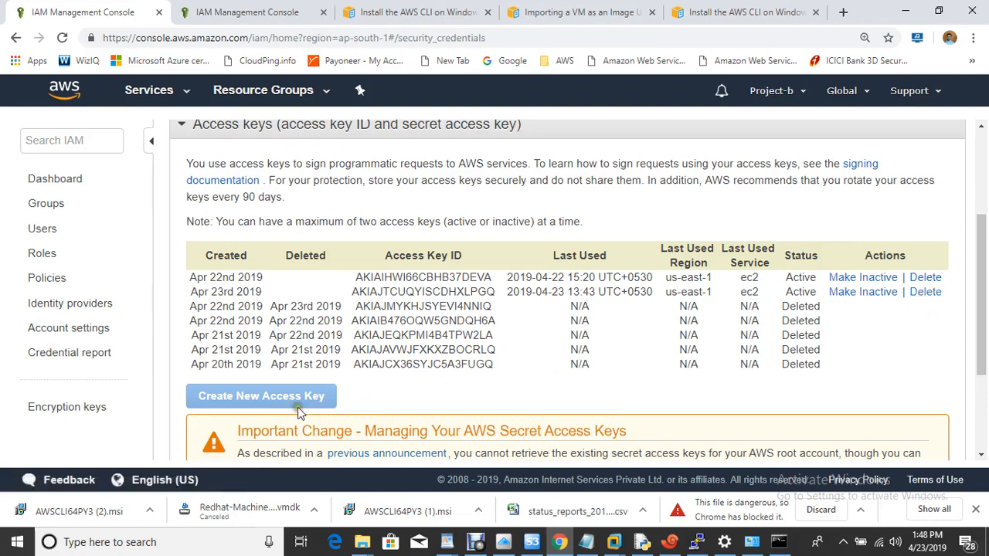
{"action": "left_click", "coordinate": [925, 292]}
{"action": "left_click", "coordinate": [710, 333]}
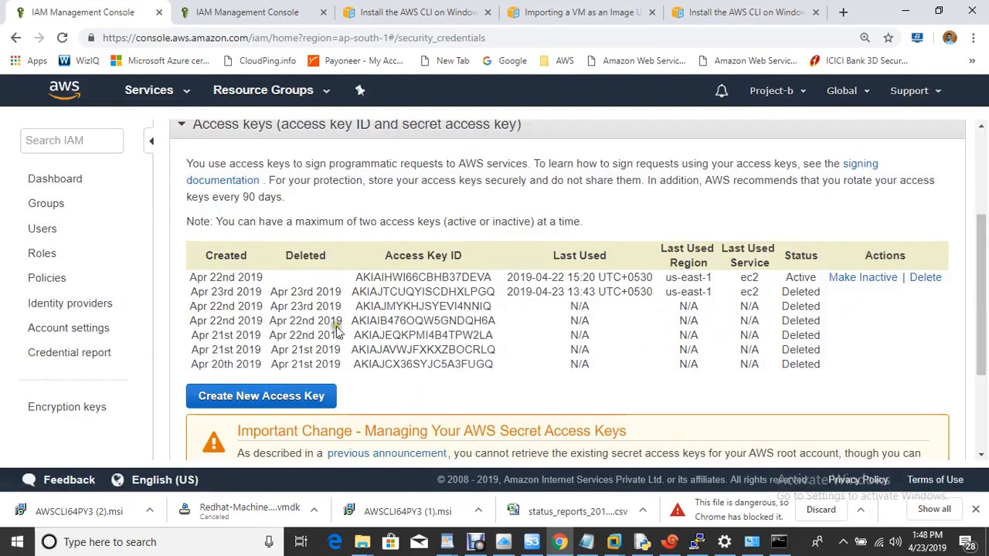
- Create a new access key, reveal it and copy its Access Key ID
{"action": "left_click", "coordinate": [287, 398]}
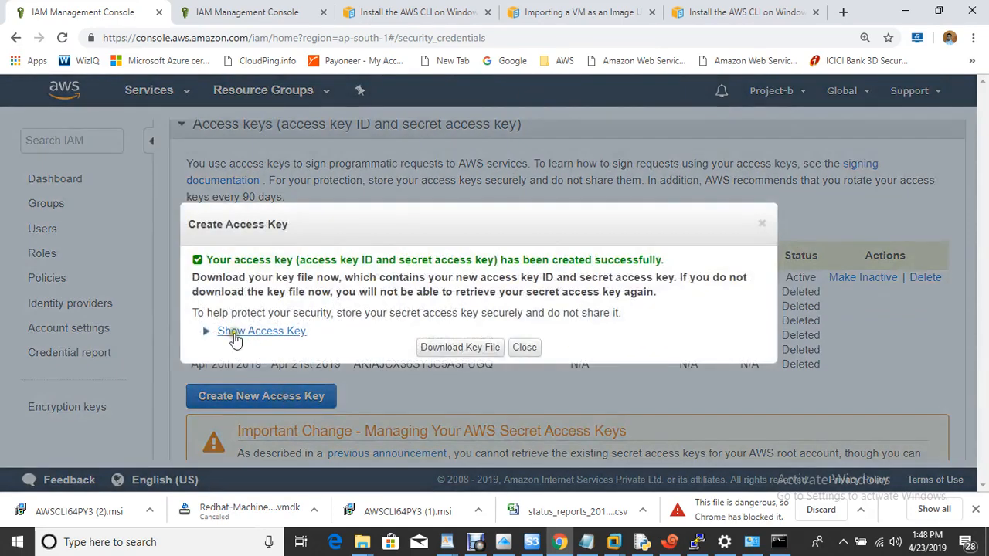
{"action": "left_click", "coordinate": [233, 334]}
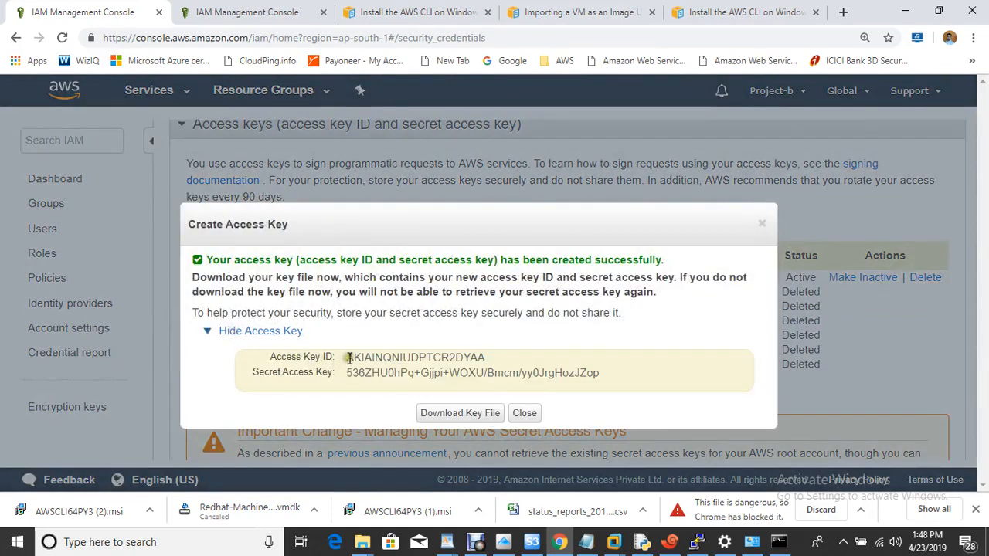
{"action": "left_click_drag", "start_coordinate": [346, 358], "coordinate": [473, 357]}
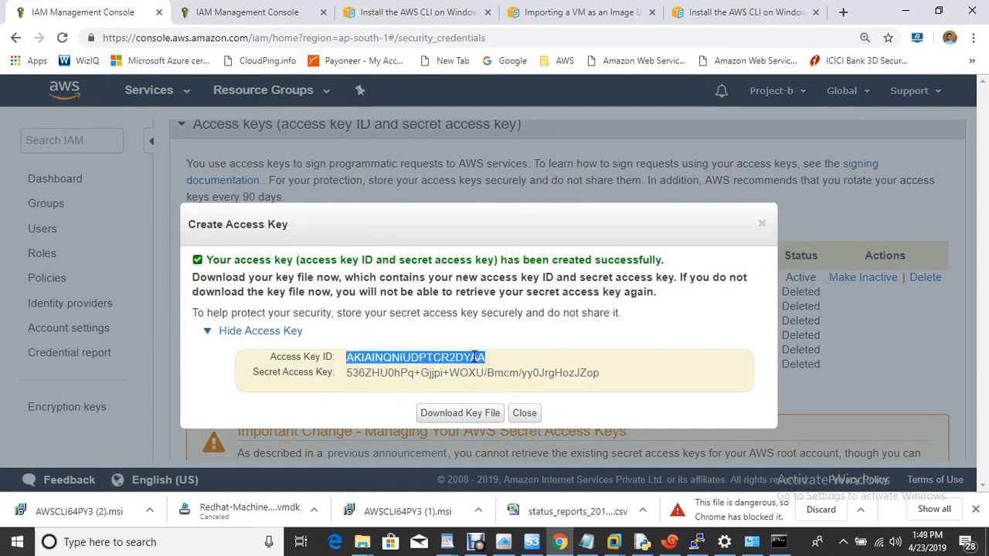
{"action": "right_click", "coordinate": [473, 357]}
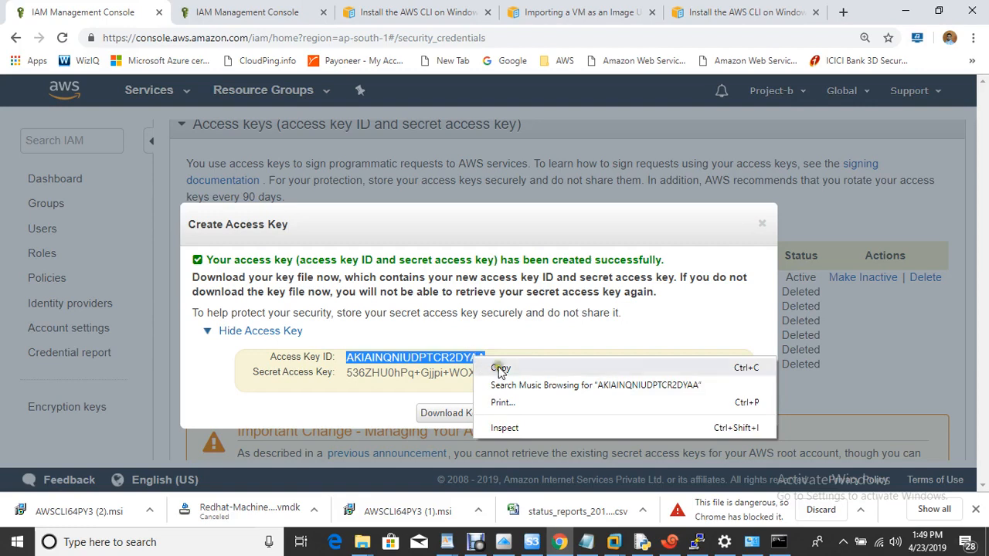
{"action": "left_click", "coordinate": [501, 369]}
{"action": "left_click", "coordinate": [779, 542]}
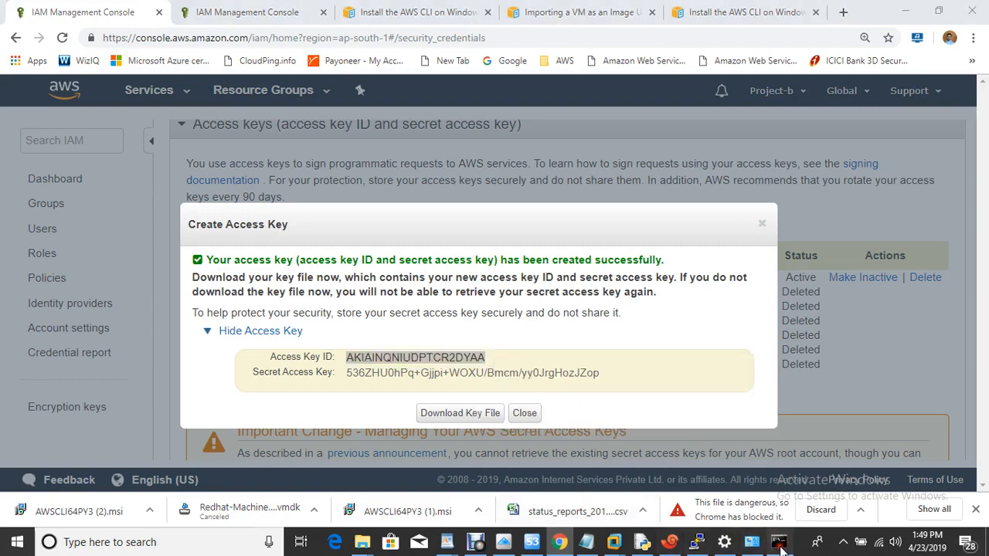
- Enter the new Access Key ID at the aws configure prompt
{"action": "key", "text": "ctrl+v"}
{"action": "key", "text": "ctrl+v"}
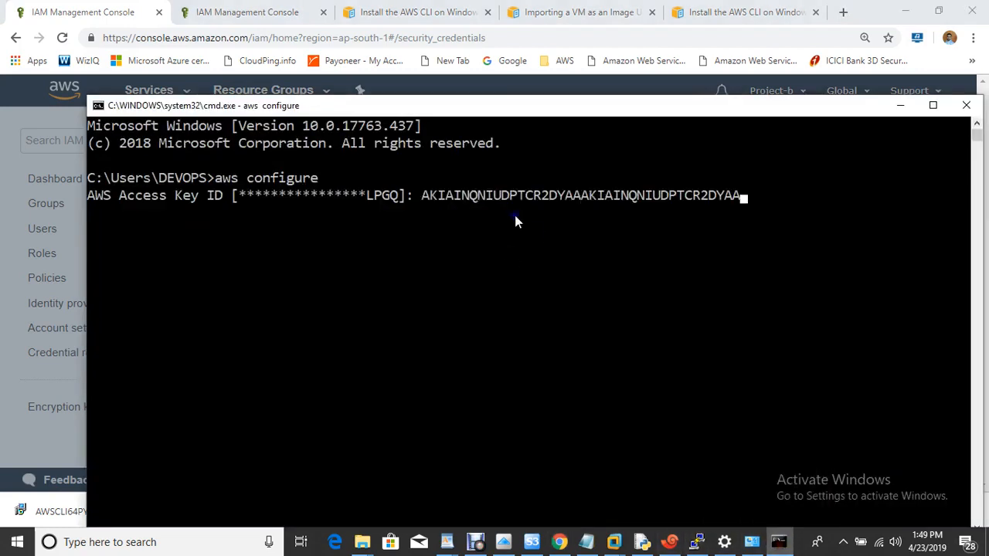
{"action": "key", "text": "BackSpace"}
{"action": "key", "text": "BackSpace"}
{"action": "key", "text": "BackSpace"}
{"action": "key", "text": "BackSpace"}
{"action": "key", "text": "BackSpace"}
{"action": "key", "text": "BackSpace"}
{"action": "key", "text": "BackSpace"}
{"action": "key", "text": "BackSpace"}
{"action": "key", "text": "BackSpace"}
{"action": "key", "text": "BackSpace"}
{"action": "key", "text": "BackSpace"}
{"action": "key", "text": "BackSpace"}
{"action": "key", "text": "BackSpace"}
{"action": "key", "text": "BackSpace"}
{"action": "key", "text": "BackSpace"}
{"action": "key", "text": "BackSpace"}
{"action": "key", "text": "BackSpace"}
{"action": "key", "text": "BackSpace"}
{"action": "key", "text": "BackSpace"}
{"action": "key", "text": "BackSpace"}
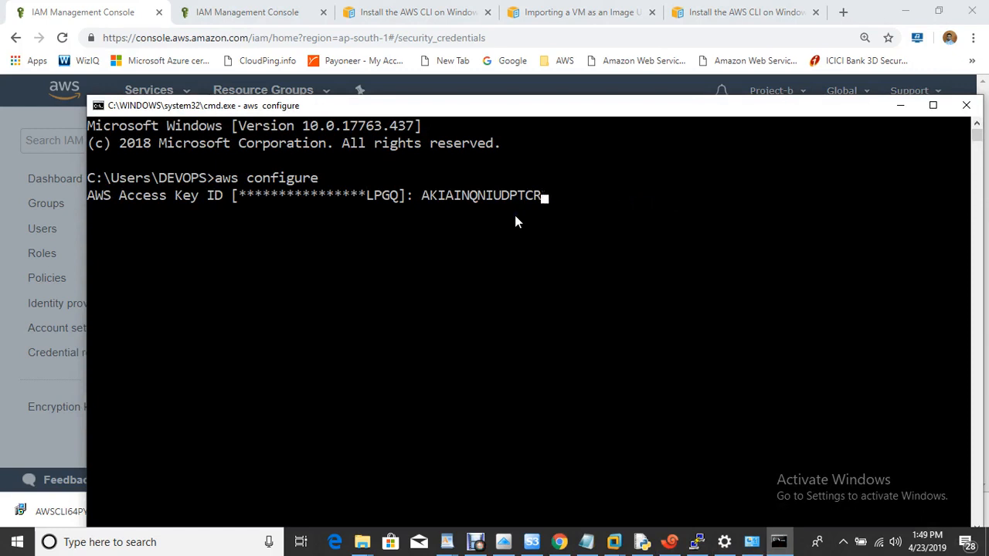
{"action": "left_click", "coordinate": [514, 214]}
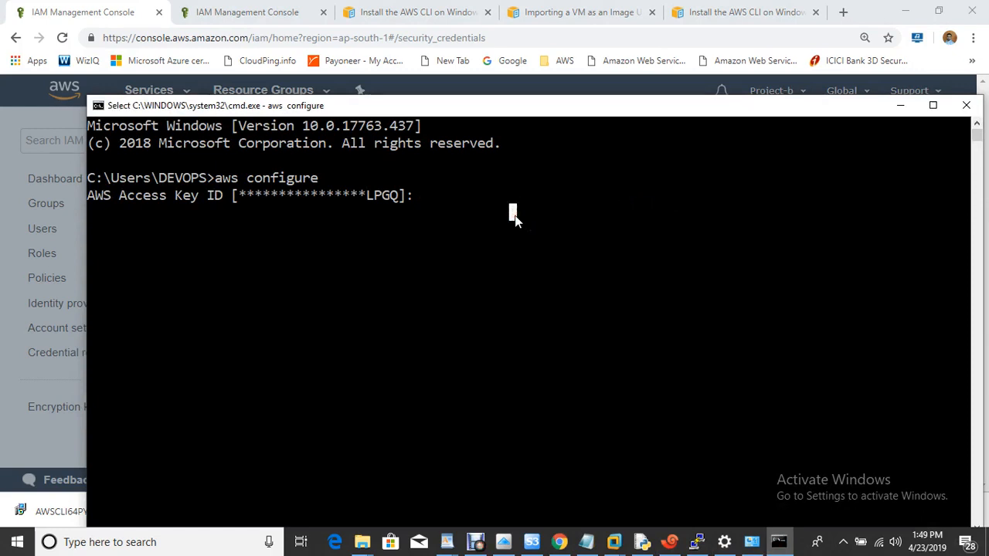
{"action": "right_click", "coordinate": [515, 214]}
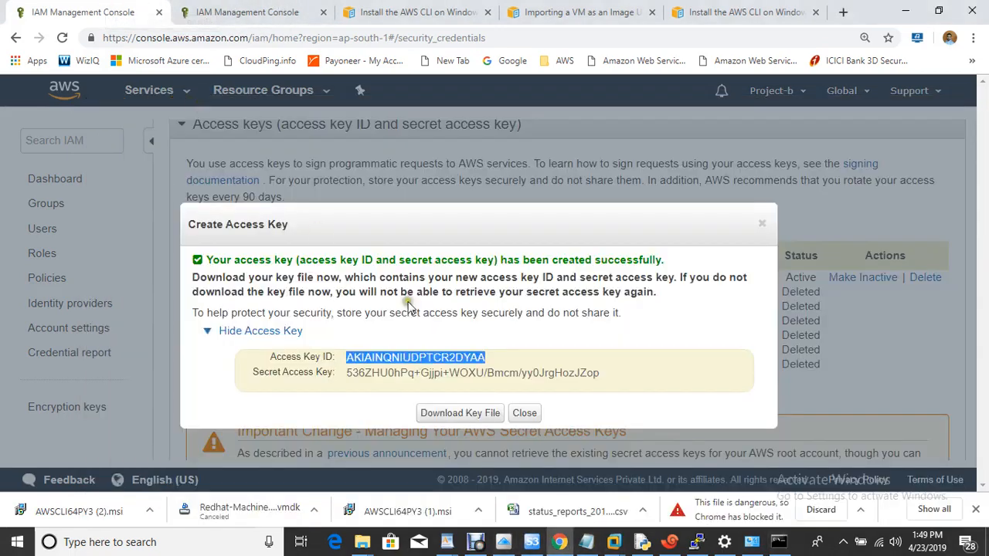
{"action": "right_click", "coordinate": [437, 357]}
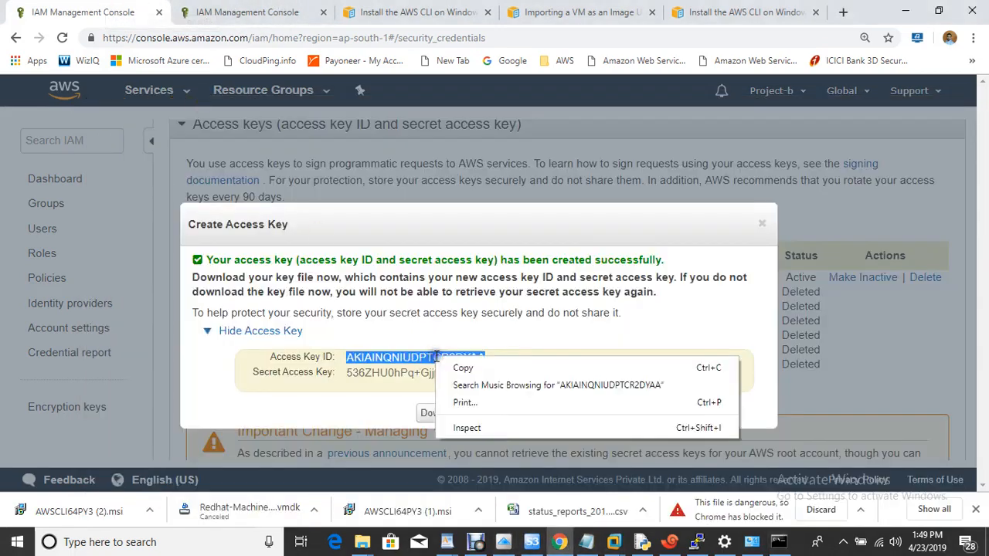
{"action": "left_click", "coordinate": [495, 369]}
{"action": "left_click", "coordinate": [778, 541]}
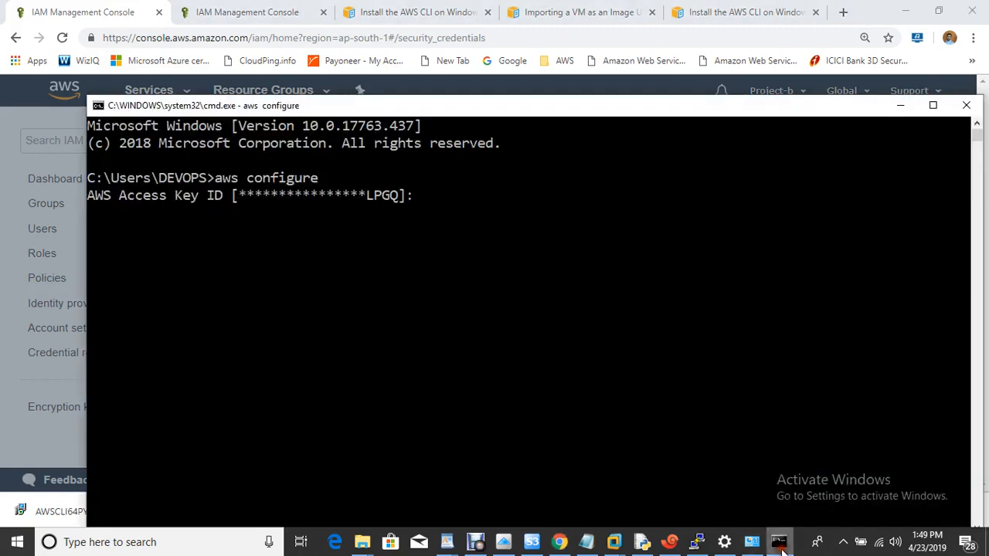
{"action": "right_click", "coordinate": [539, 247]}
{"action": "key", "text": "Return"}
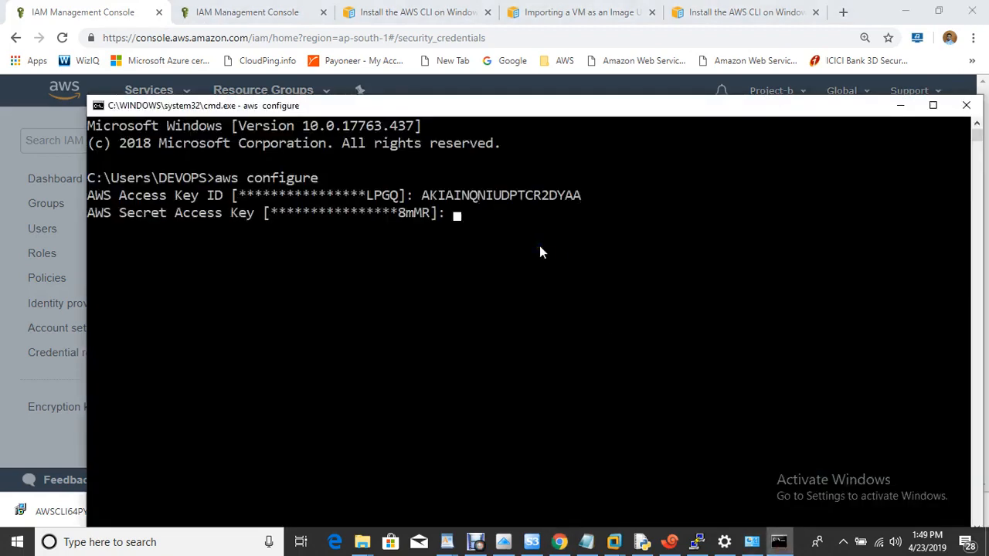
- Copy the Secret Access Key from the console and enter it at the prompt
{"action": "left_click", "coordinate": [50, 7]}
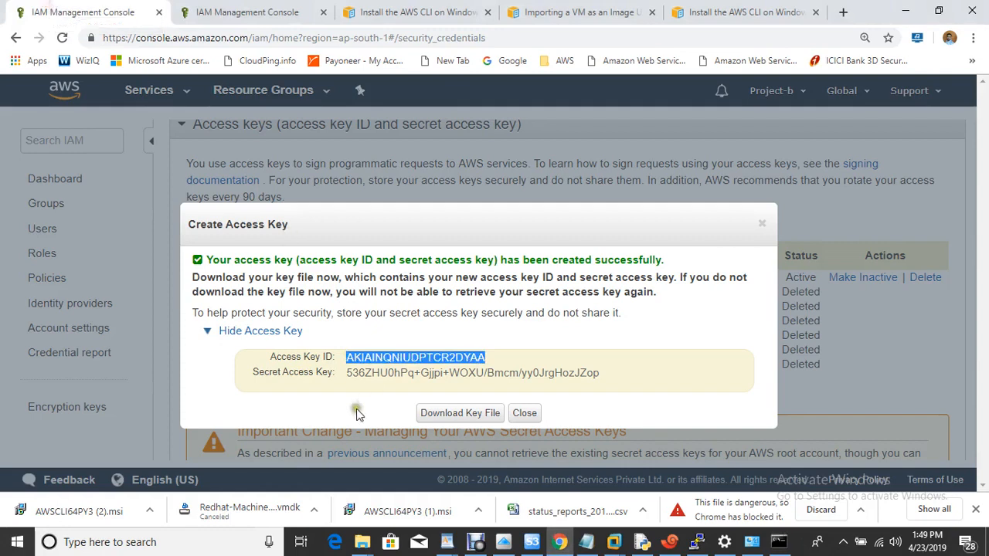
{"action": "left_click_drag", "start_coordinate": [346, 373], "coordinate": [625, 399]}
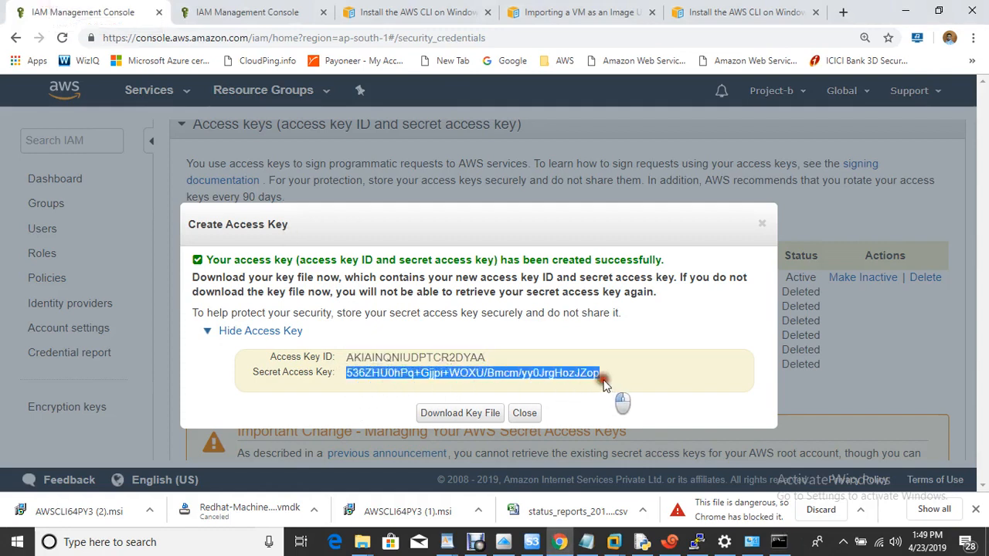
{"action": "right_click", "coordinate": [574, 373]}
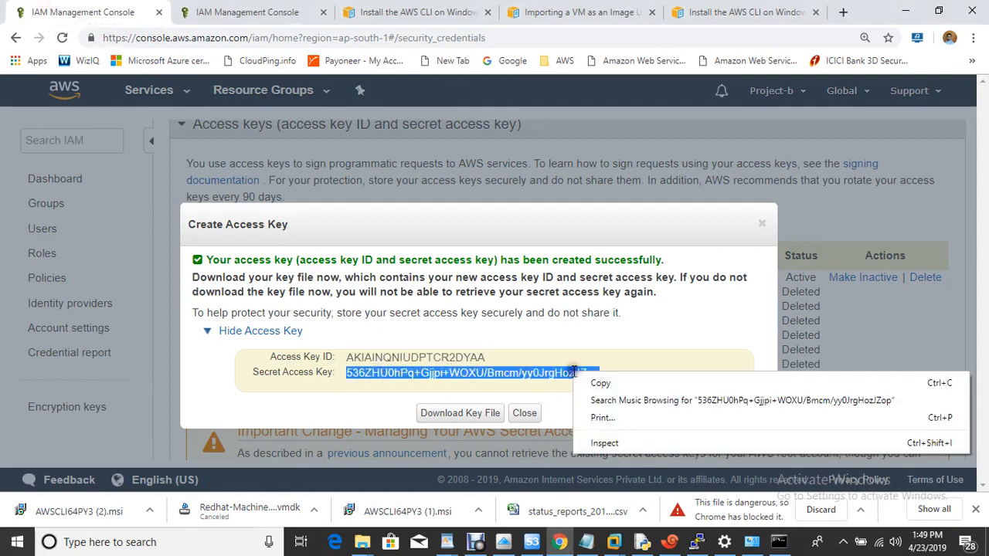
{"action": "left_click", "coordinate": [607, 380]}
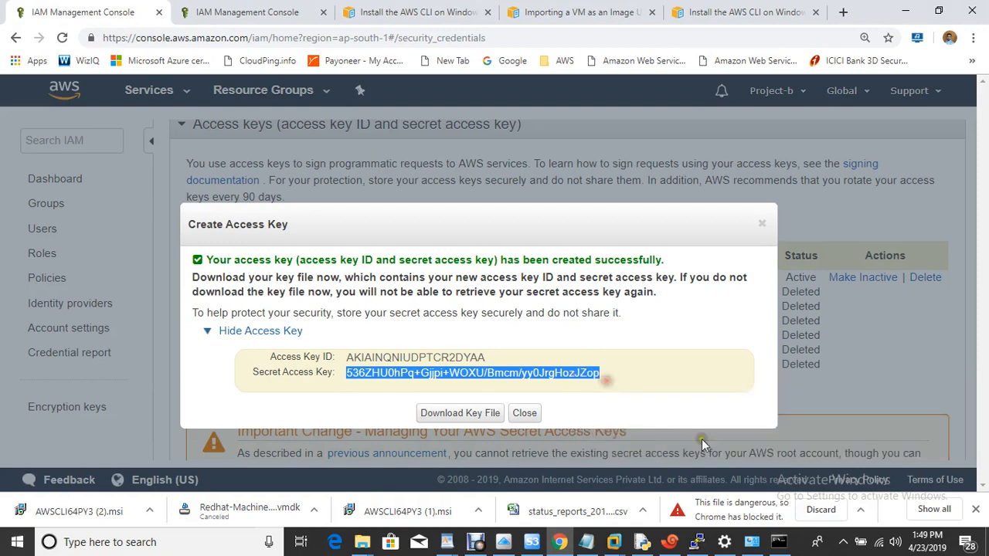
{"action": "left_click", "coordinate": [779, 542]}
{"action": "right_click", "coordinate": [590, 229]}
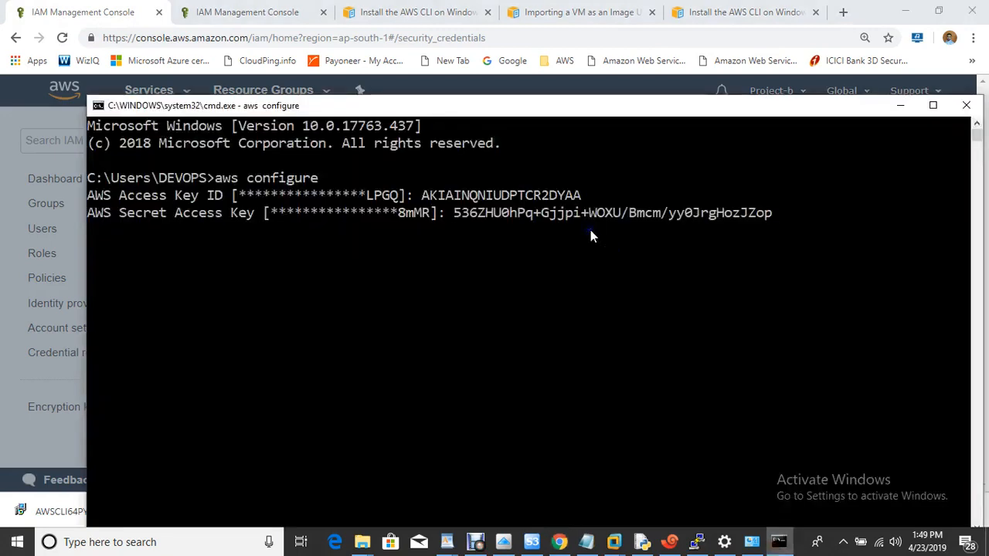
{"action": "key", "text": "Return"}
- Set the default region to us-east-1 and output format to table
{"action": "type", "text": "us-"}
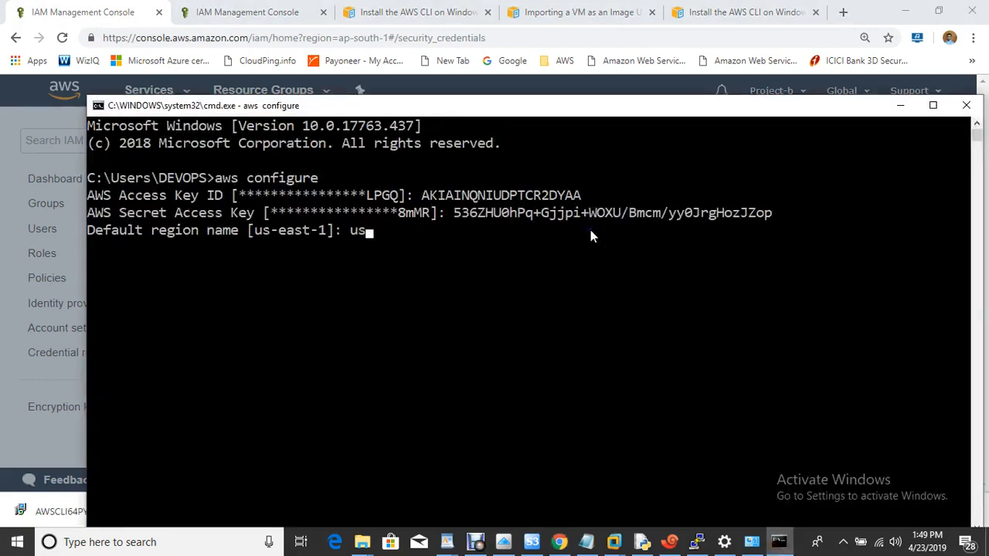
{"action": "type", "text": "east-1"}
{"action": "key", "text": "Return"}
{"action": "type", "text": "tab"}
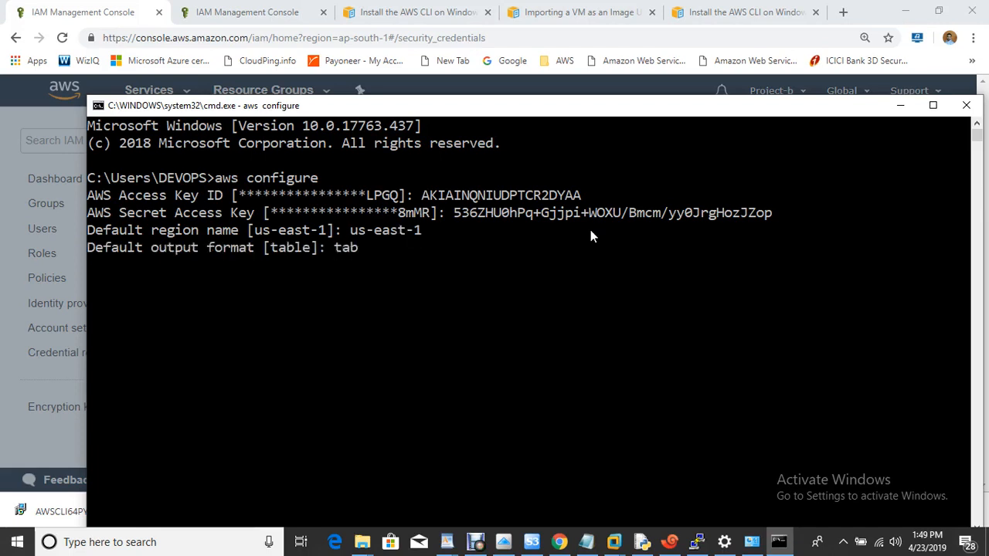
{"action": "type", "text": "le"}
{"action": "key", "text": "Return"}
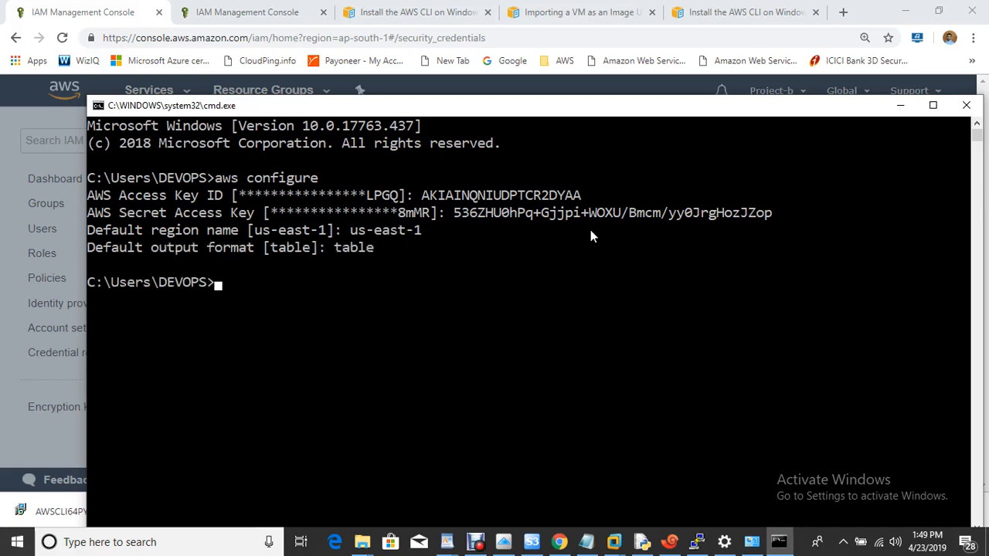
- Run 'aws ec2 describe-regions' to test CLI access, then clear the console
{"action": "left_click", "coordinate": [586, 542]}
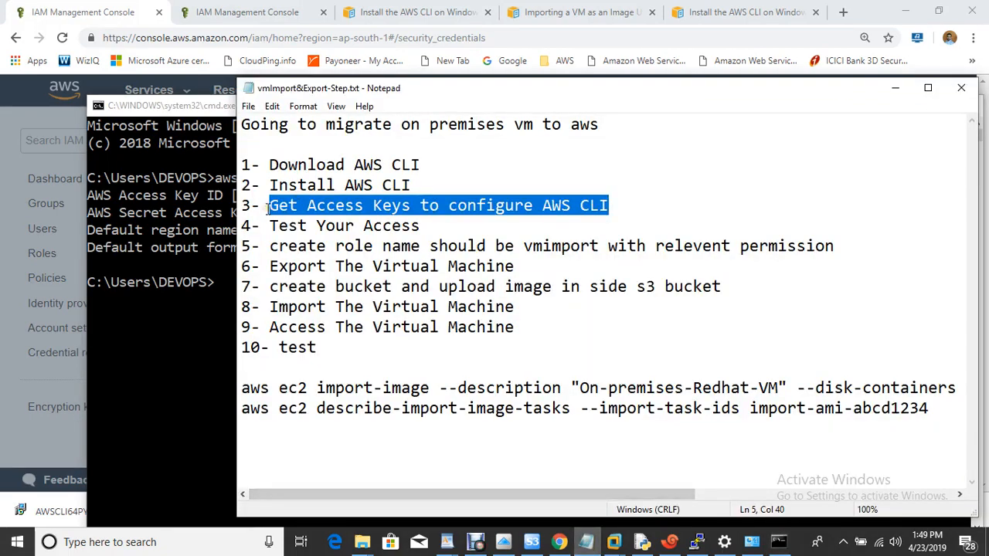
{"action": "left_click_drag", "start_coordinate": [269, 225], "coordinate": [425, 231]}
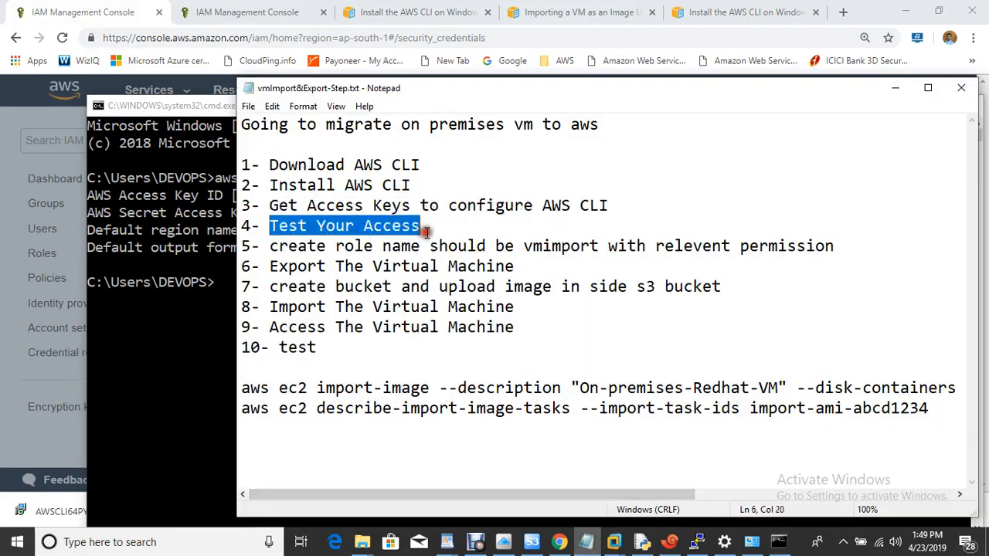
{"action": "left_click", "coordinate": [212, 362]}
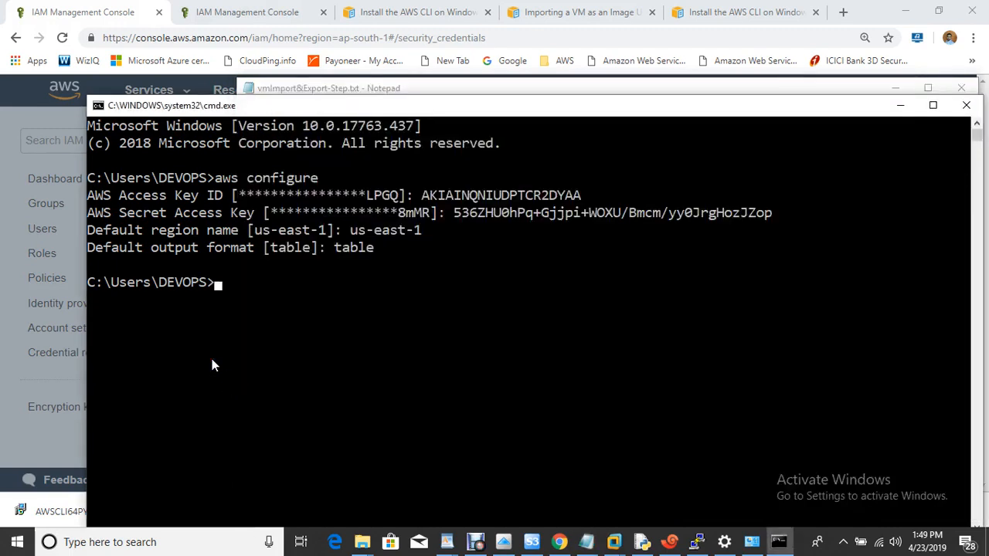
{"action": "type", "text": "aws ec2 descri"}
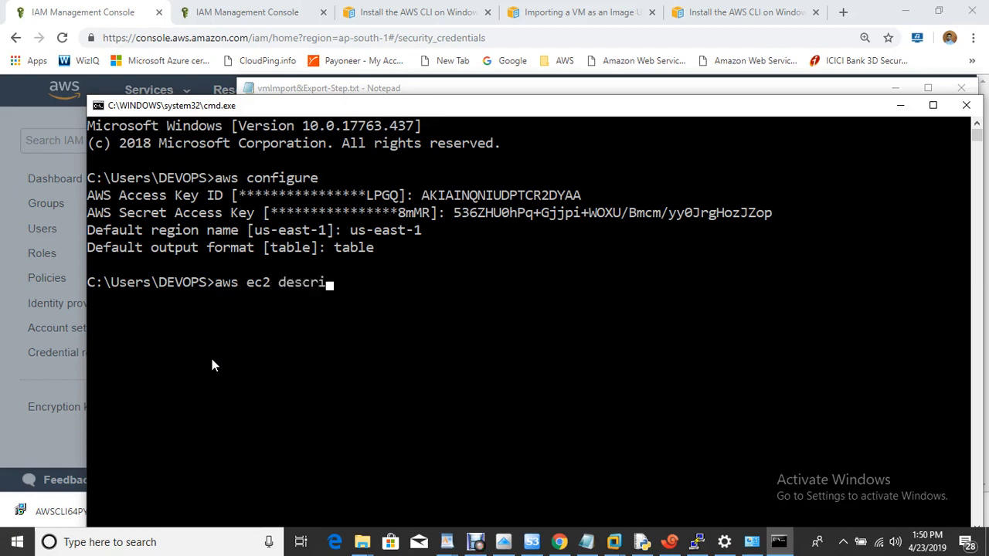
{"action": "type", "text": "be-regions"}
{"action": "key", "text": "Return"}
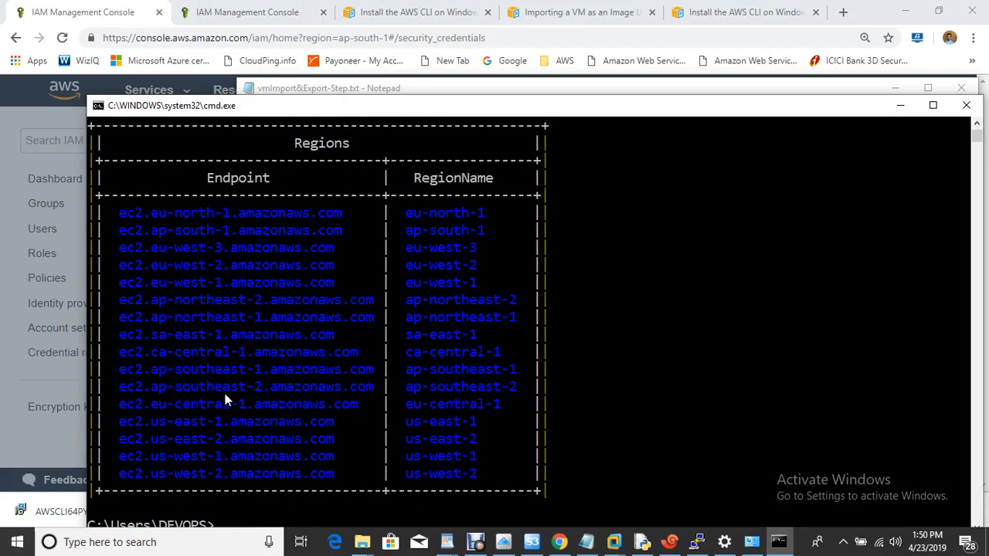
{"action": "key", "text": "Return"}
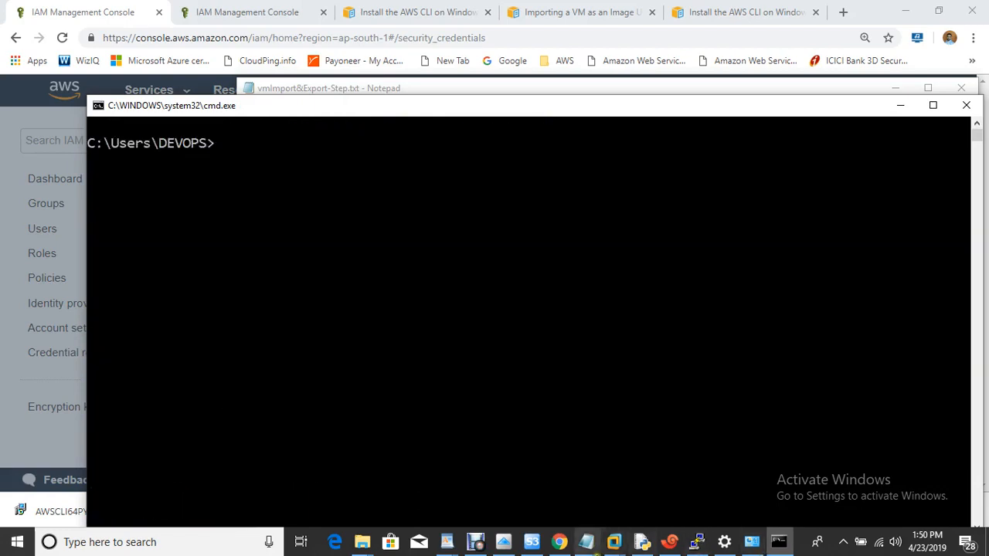
{"action": "left_click", "coordinate": [587, 544]}
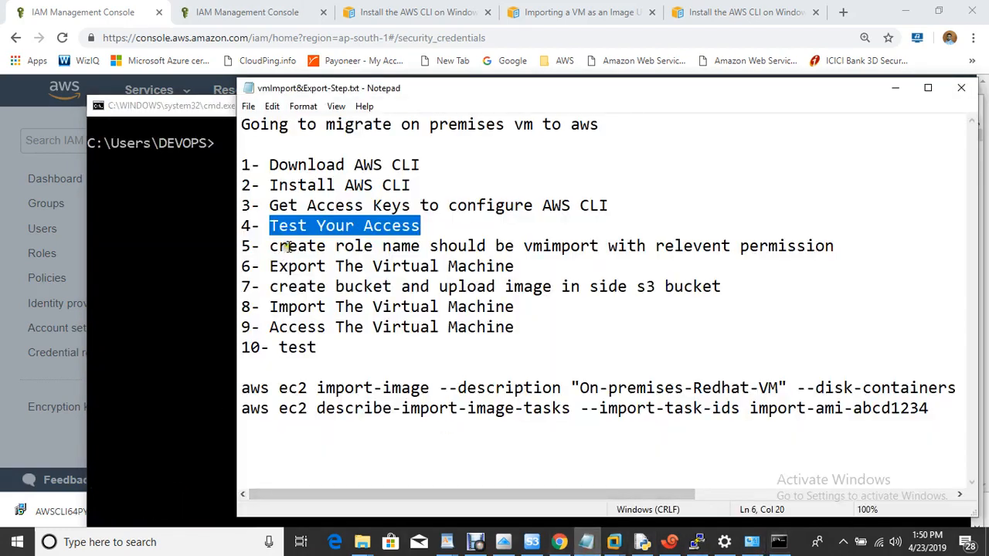
{"action": "left_click_drag", "start_coordinate": [276, 246], "coordinate": [505, 249]}
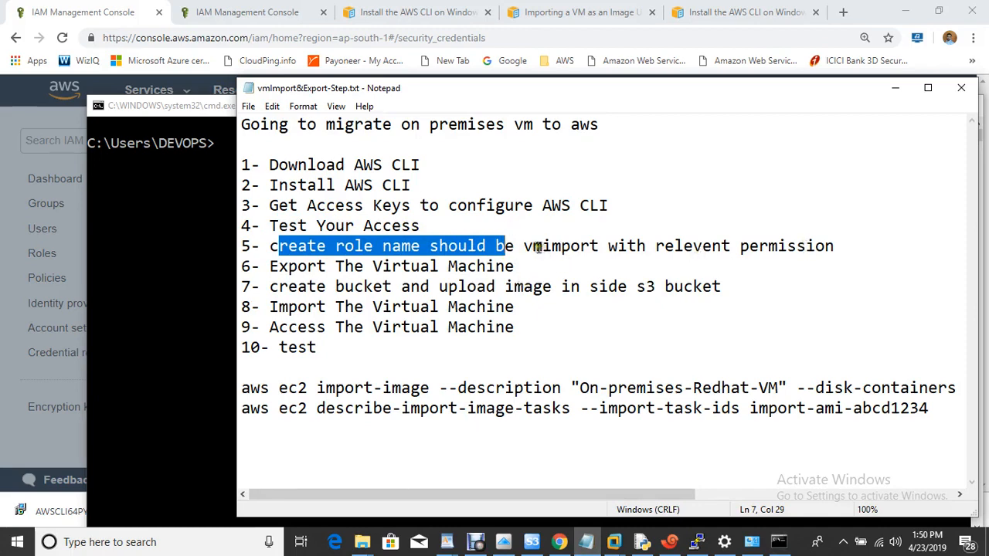
{"action": "left_click_drag", "start_coordinate": [525, 247], "coordinate": [601, 252]}
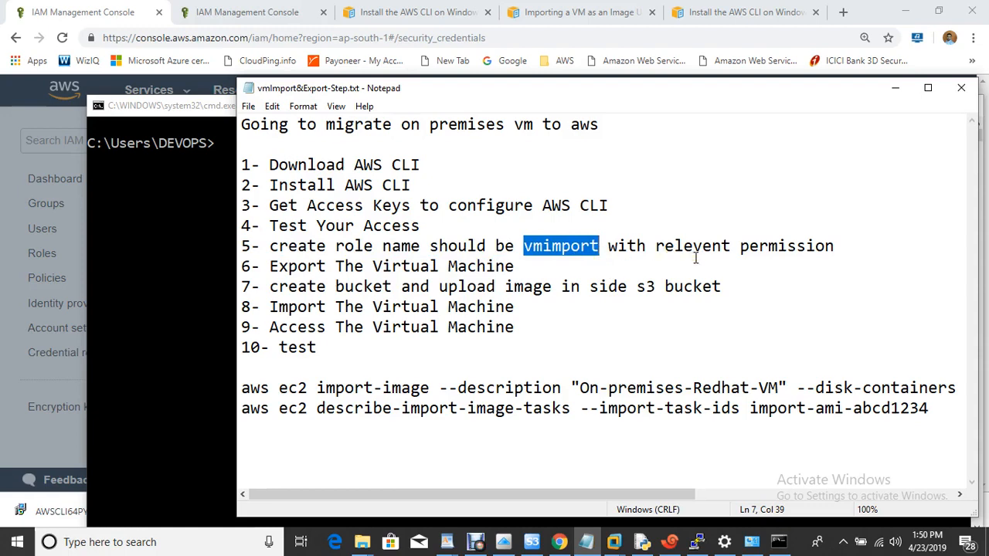
{"action": "left_click", "coordinate": [209, 162]}
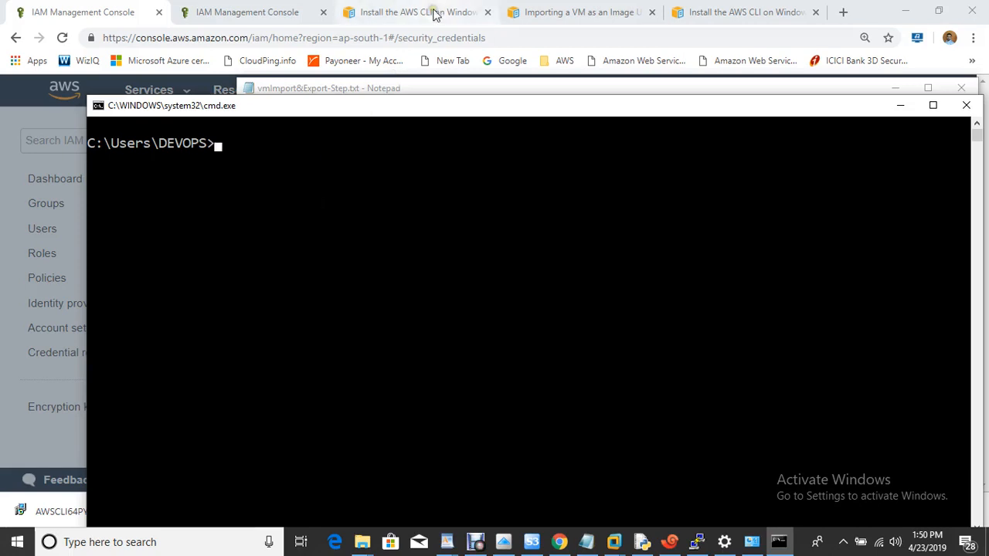
- Check the IAM dashboard and migration notes, then return to the 'Importing a VM as an Image' guide
{"action": "left_click", "coordinate": [574, 16]}
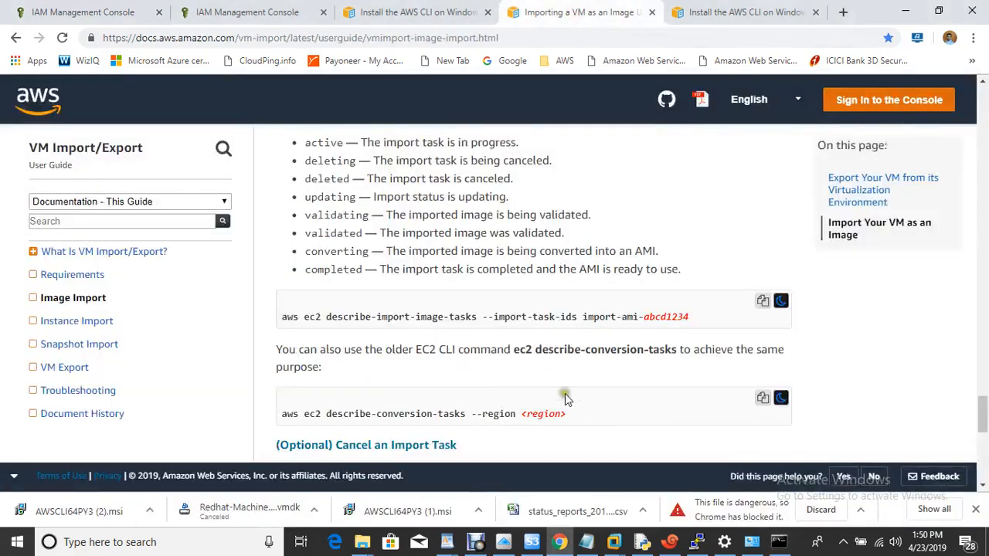
{"action": "left_click", "coordinate": [223, 13]}
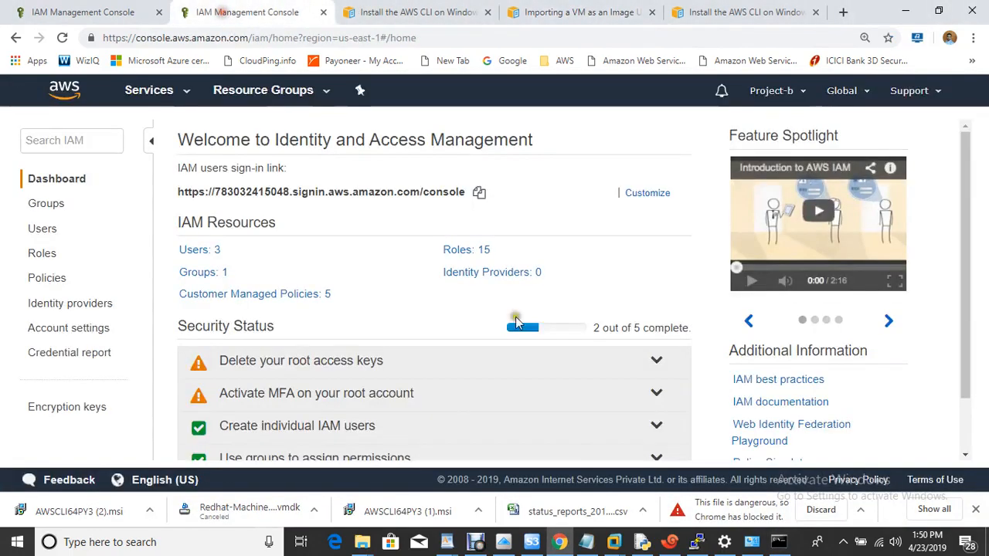
{"action": "left_click", "coordinate": [587, 542]}
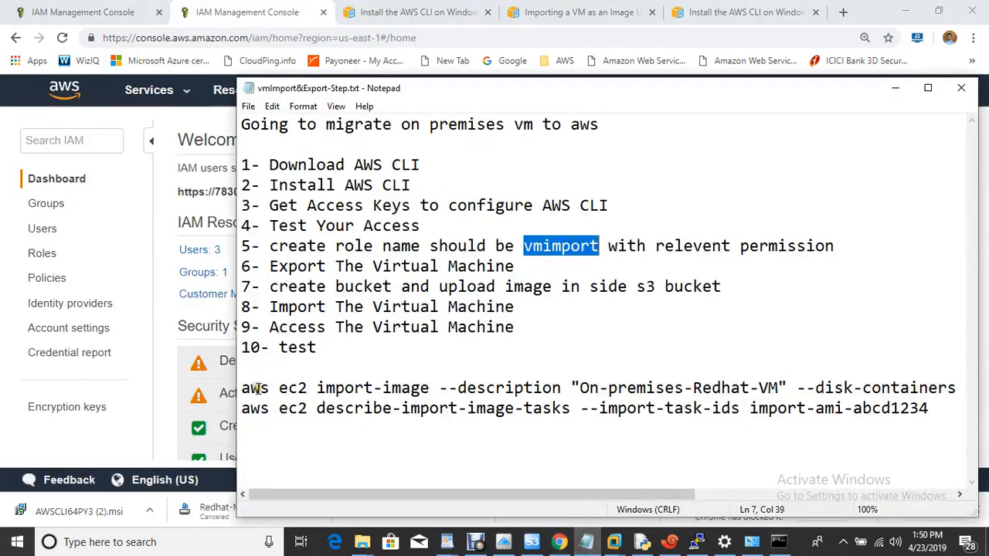
{"action": "left_click_drag", "start_coordinate": [242, 388], "coordinate": [191, 394]}
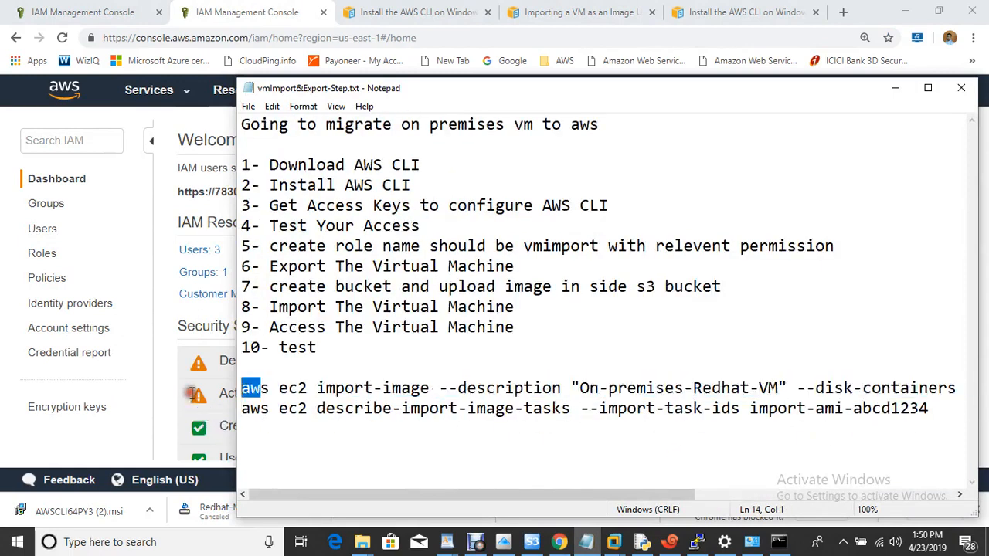
{"action": "left_click", "coordinate": [167, 323]}
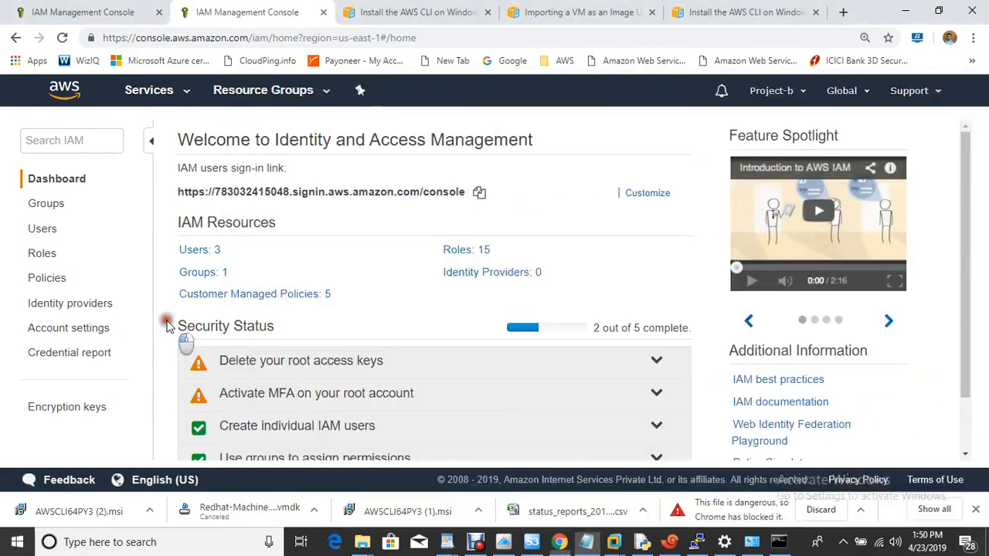
{"action": "left_click", "coordinate": [568, 11]}
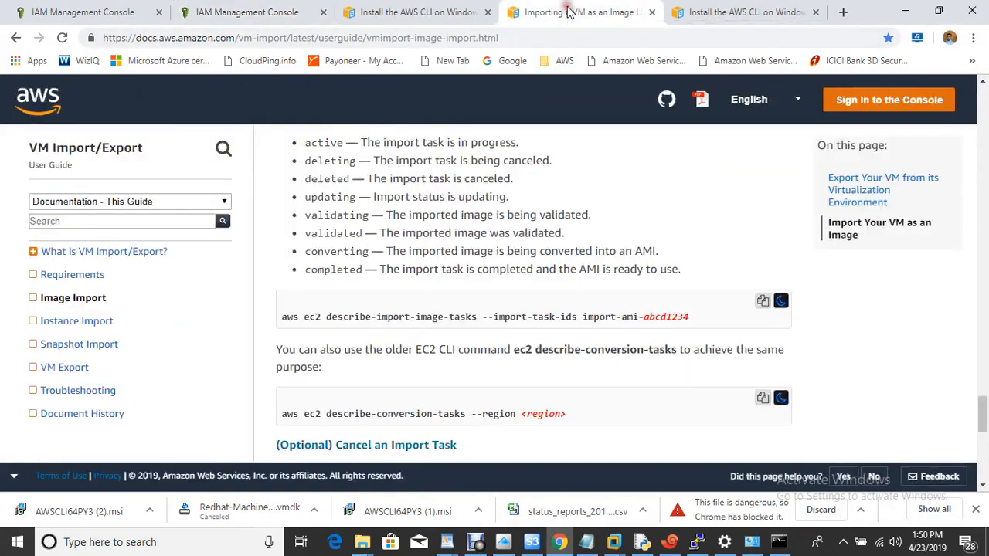
- Scroll the guide to the VM Import Service Role section's trust-policy.json step
{"action": "scroll", "coordinate": [487, 363], "scroll_direction": "up", "scroll_amount": 1}
{"action": "scroll", "coordinate": [487, 366], "scroll_direction": "up", "scroll_amount": 20}
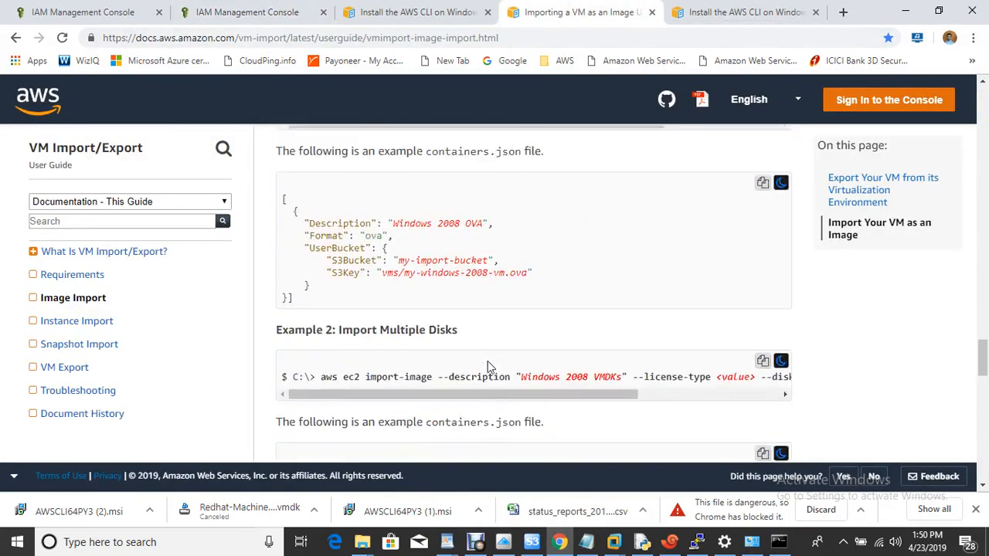
{"action": "scroll", "coordinate": [488, 366], "scroll_direction": "up", "scroll_amount": 2}
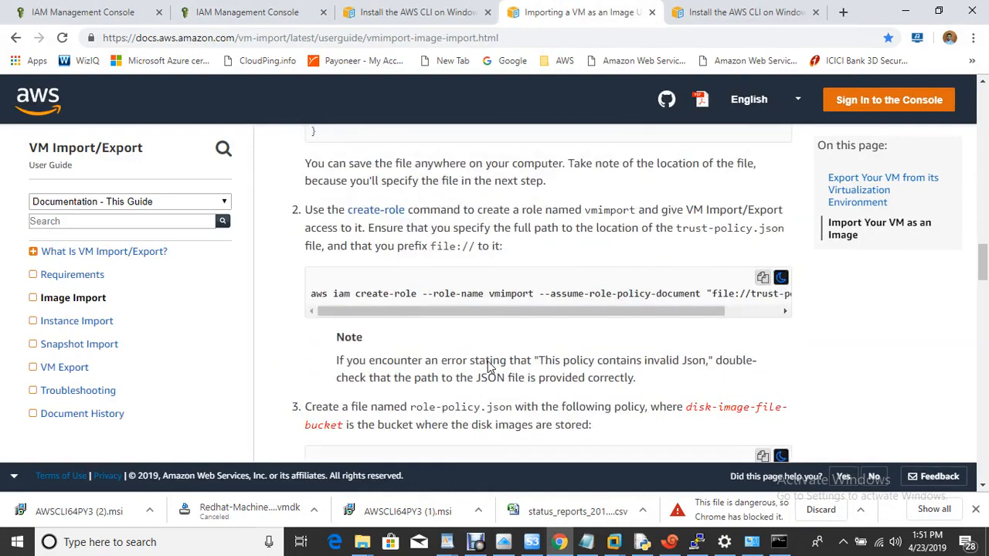
{"action": "scroll", "coordinate": [488, 367], "scroll_direction": "down", "scroll_amount": 4}
{"action": "scroll", "coordinate": [488, 367], "scroll_direction": "up", "scroll_amount": 15}
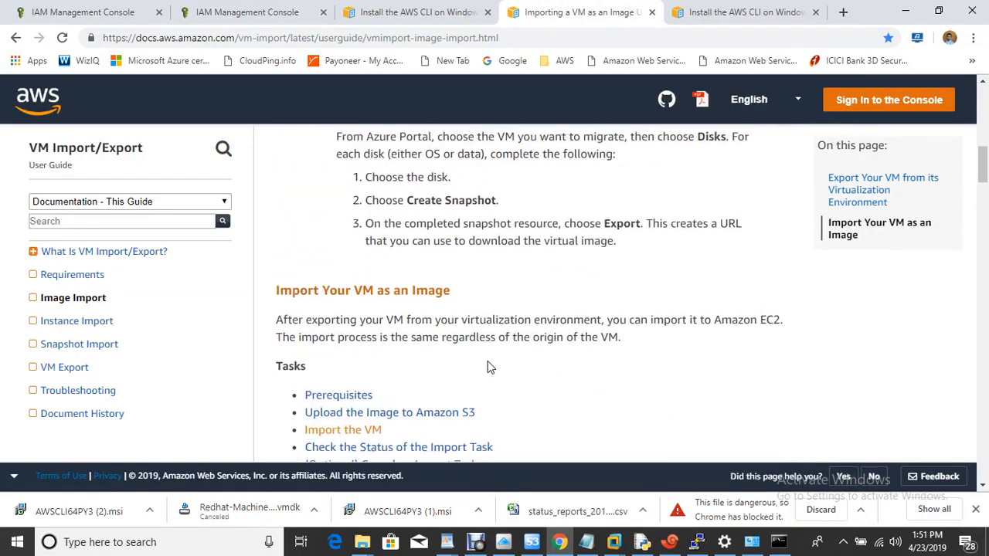
{"action": "scroll", "coordinate": [487, 366], "scroll_direction": "down", "scroll_amount": 12}
{"action": "scroll", "coordinate": [488, 367], "scroll_direction": "down", "scroll_amount": 4}
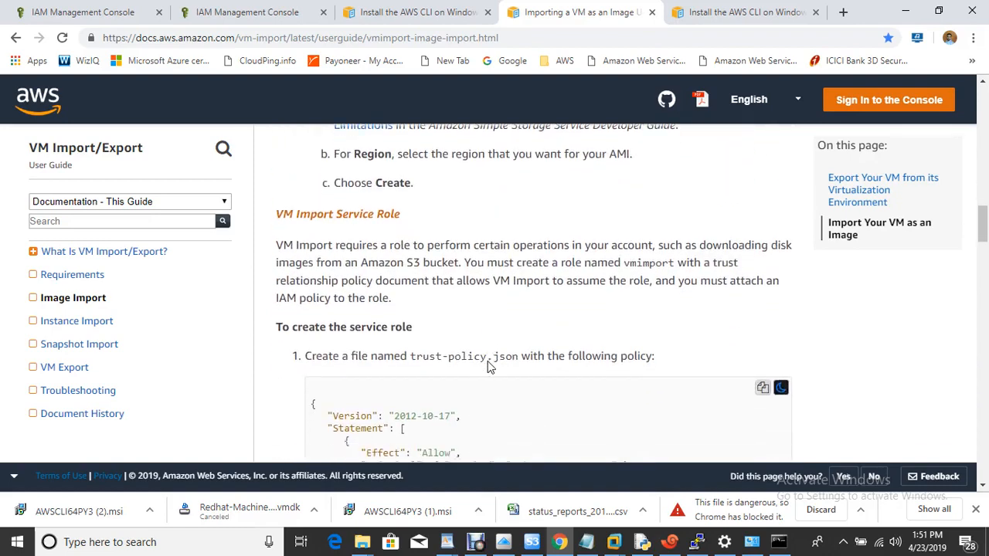
{"action": "scroll", "coordinate": [487, 367], "scroll_direction": "down", "scroll_amount": 1}
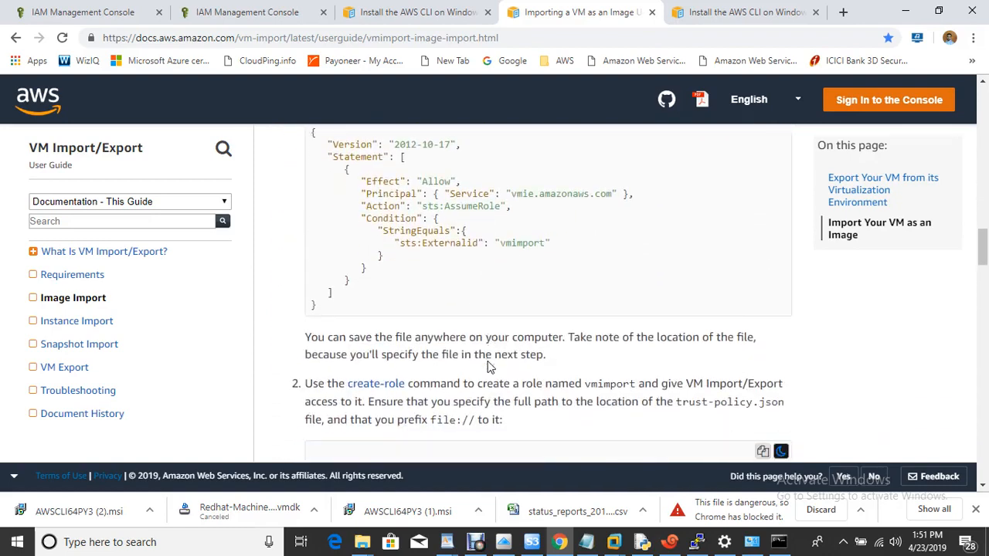
{"action": "left_click", "coordinate": [475, 542]}
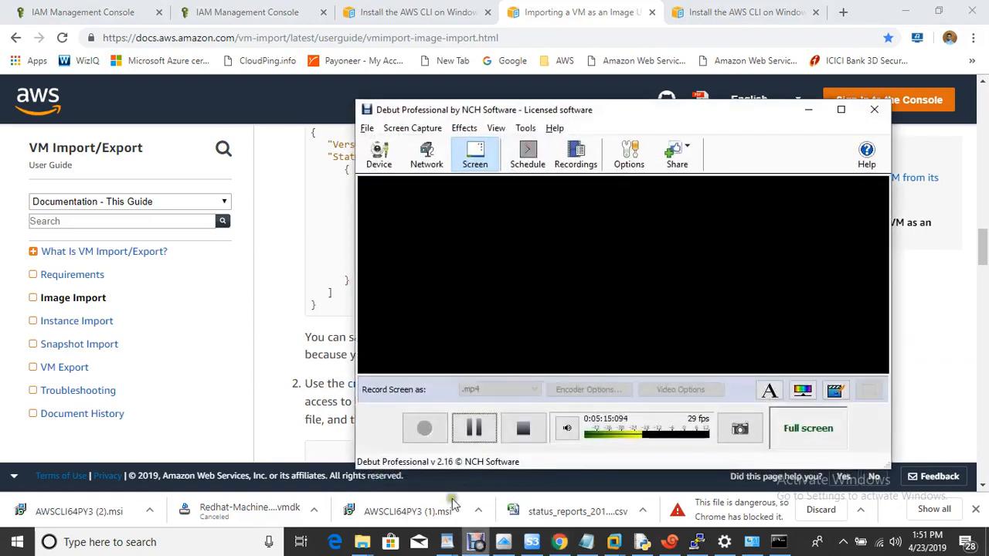
{"action": "left_click", "coordinate": [474, 429]}
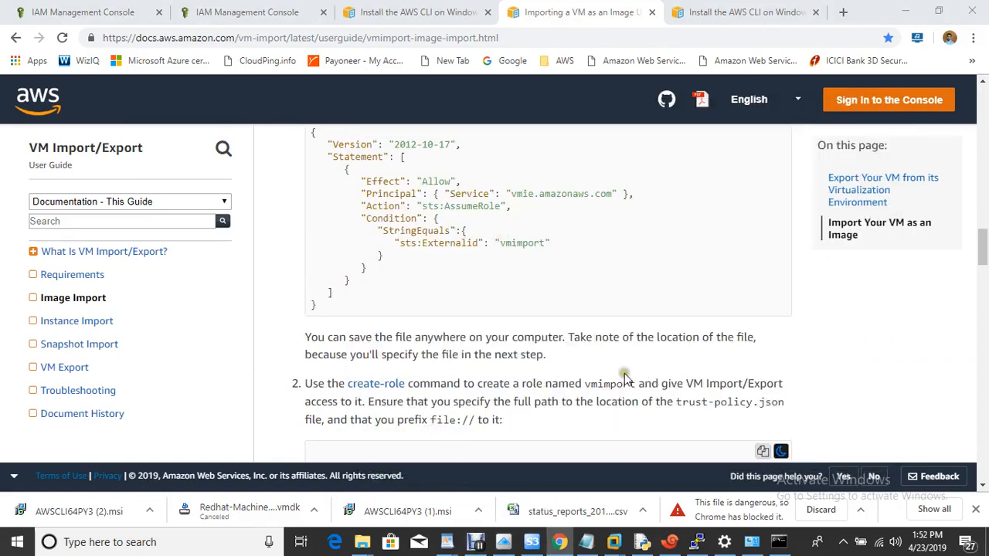
{"action": "scroll", "coordinate": [626, 379], "scroll_direction": "up", "scroll_amount": 1}
{"action": "scroll", "coordinate": [624, 373], "scroll_direction": "up", "scroll_amount": 5}
{"action": "scroll", "coordinate": [425, 290], "scroll_direction": "down", "scroll_amount": 3}
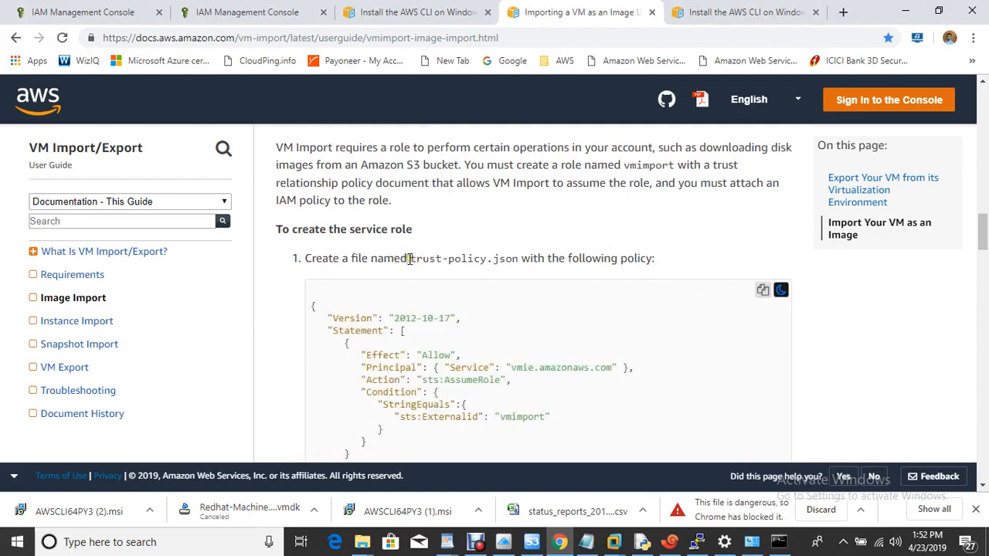
- Paste the copied trust policy JSON into a new Notepad document
{"action": "left_click_drag", "start_coordinate": [408, 258], "coordinate": [514, 259]}
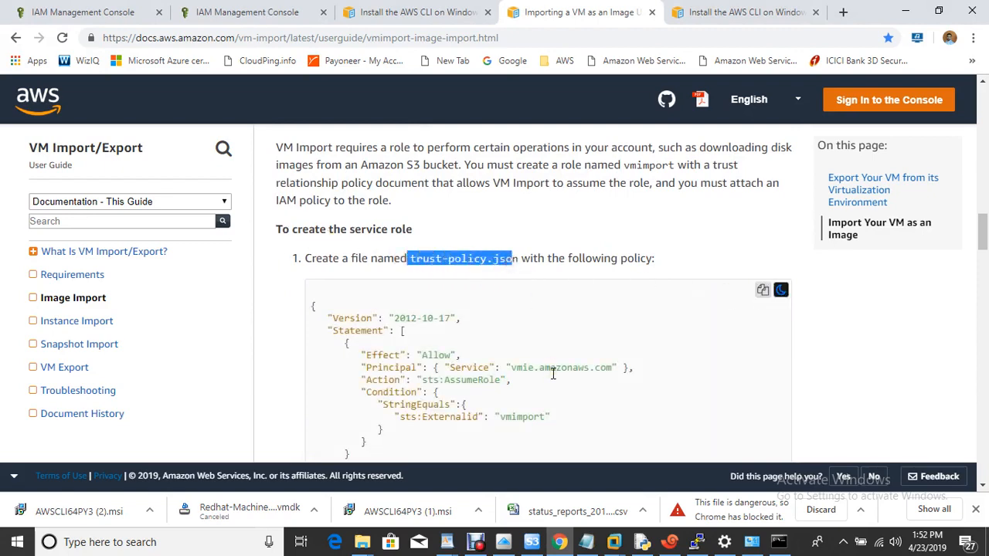
{"action": "key", "text": "super+r"}
{"action": "type", "text": "note"}
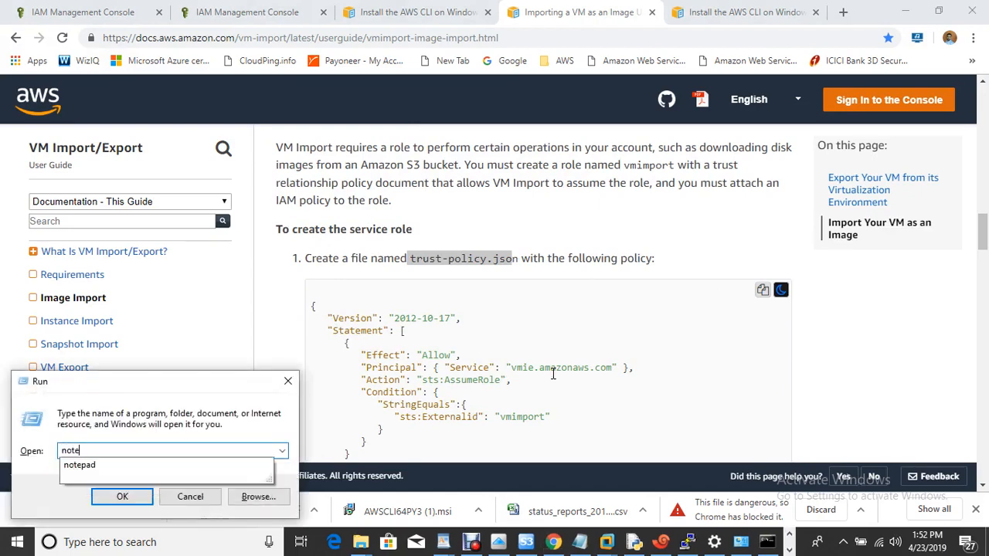
{"action": "type", "text": "pad"}
{"action": "key", "text": "Return"}
{"action": "type", "text": "{    \"Version\": \"2012-10-17\",    \"Statement\": [       {          \"Effect\": \"Allow\",          \"Principal\": { \"Service\": \"vmie.amazonaws.com\" },          \"Action\": \"sts:AssumeRole\",          \"Condition\": {             \"StringEquals\":{                \"sts:Externalid\": \"vmimport\"             }          }       }    ] }"}
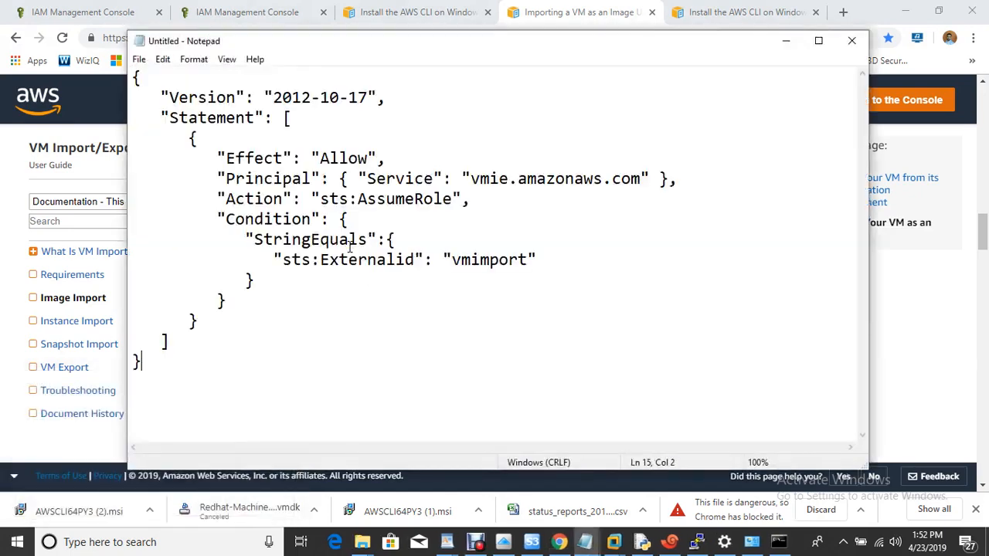
- Save it as trust-policy.json on the Desktop, replacing the existing file, and close Notepad
{"action": "left_click", "coordinate": [138, 59]}
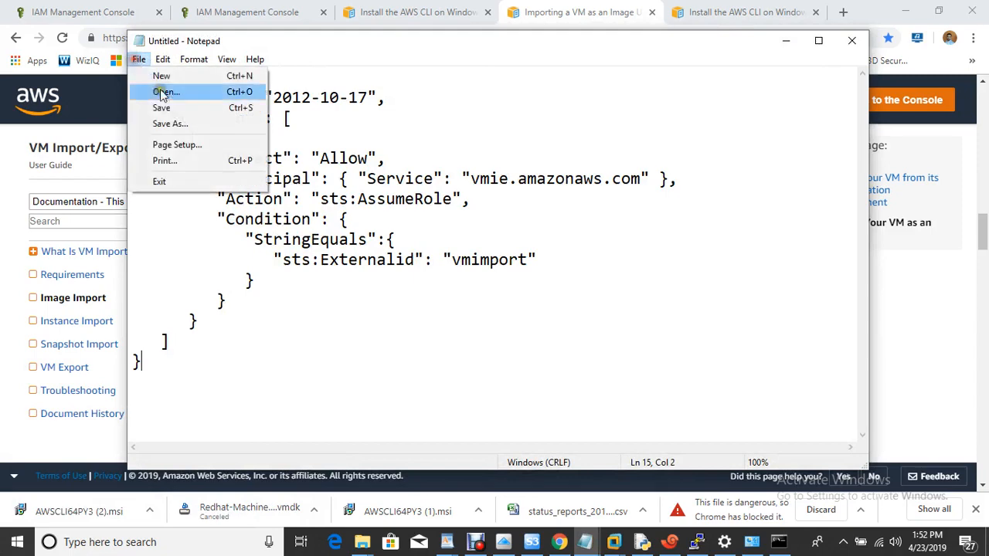
{"action": "left_click", "coordinate": [186, 124]}
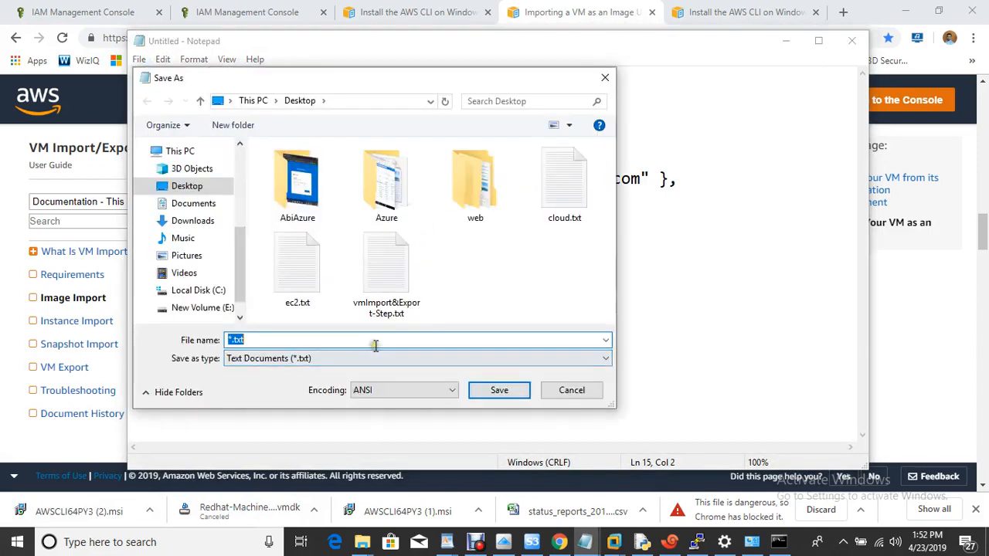
{"action": "left_click", "coordinate": [926, 351]}
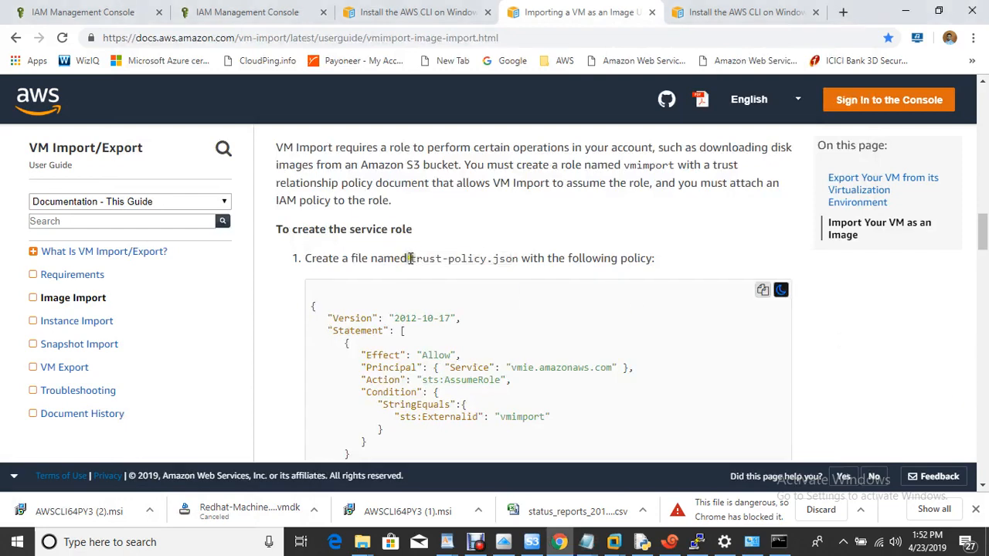
{"action": "left_click_drag", "start_coordinate": [411, 259], "coordinate": [519, 261]}
{"action": "key", "text": "ctrl+c"}
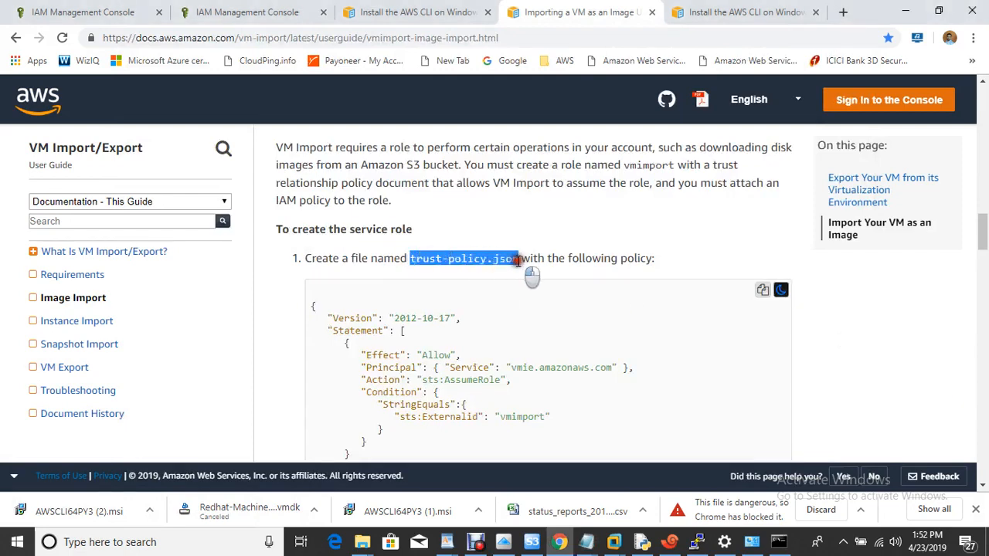
{"action": "mouse_move", "coordinate": [587, 542]}
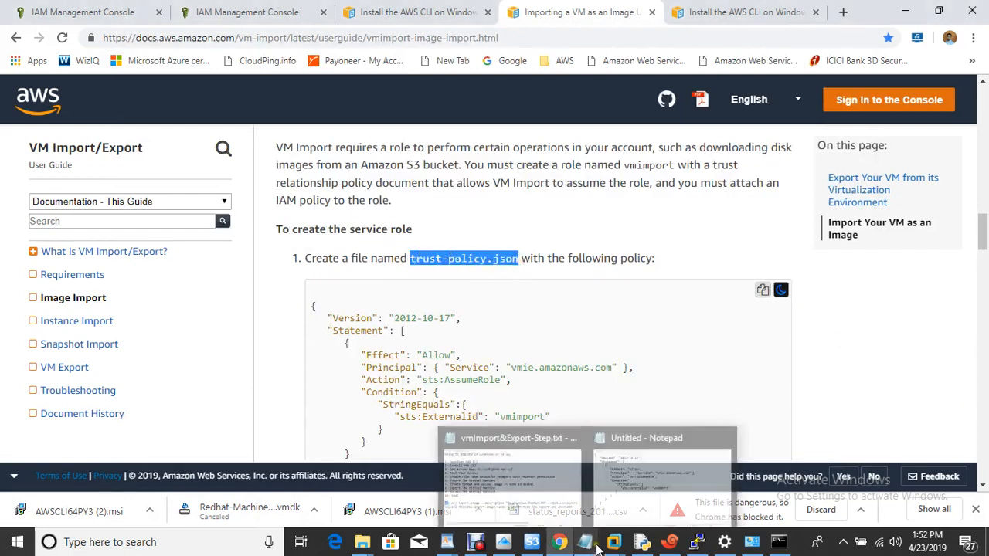
{"action": "left_click", "coordinate": [678, 501]}
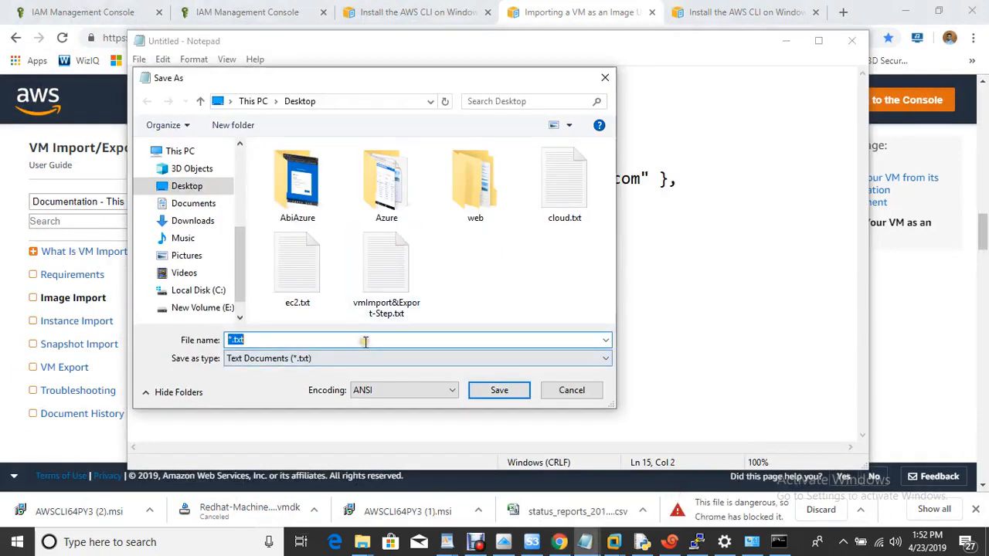
{"action": "key", "text": "ctrl+v"}
{"action": "left_click", "coordinate": [508, 397]}
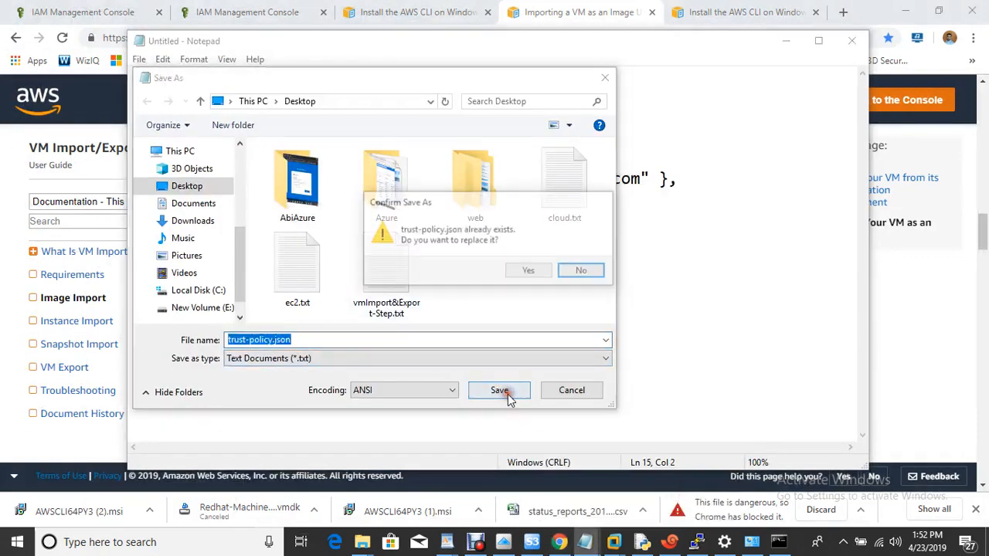
{"action": "left_click", "coordinate": [547, 272]}
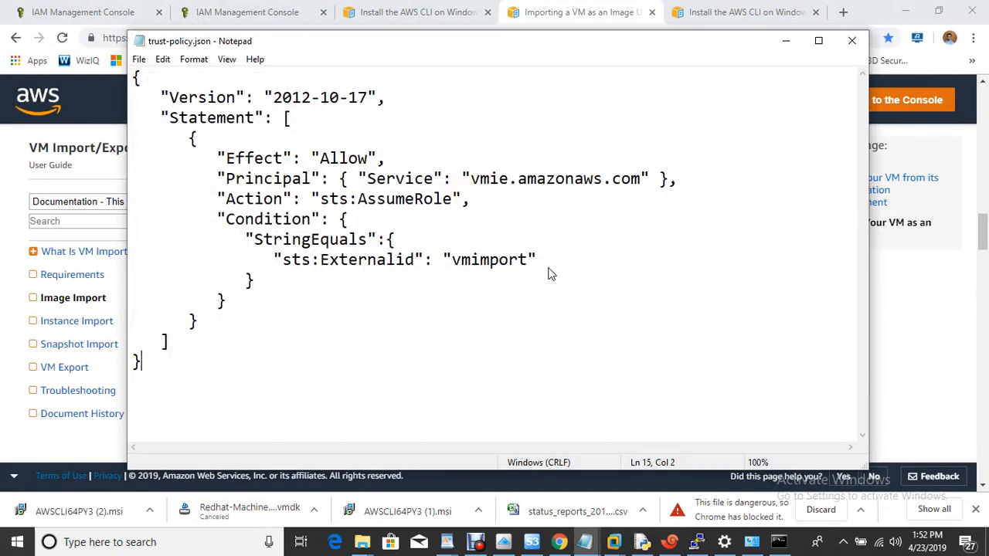
{"action": "left_click", "coordinate": [853, 43]}
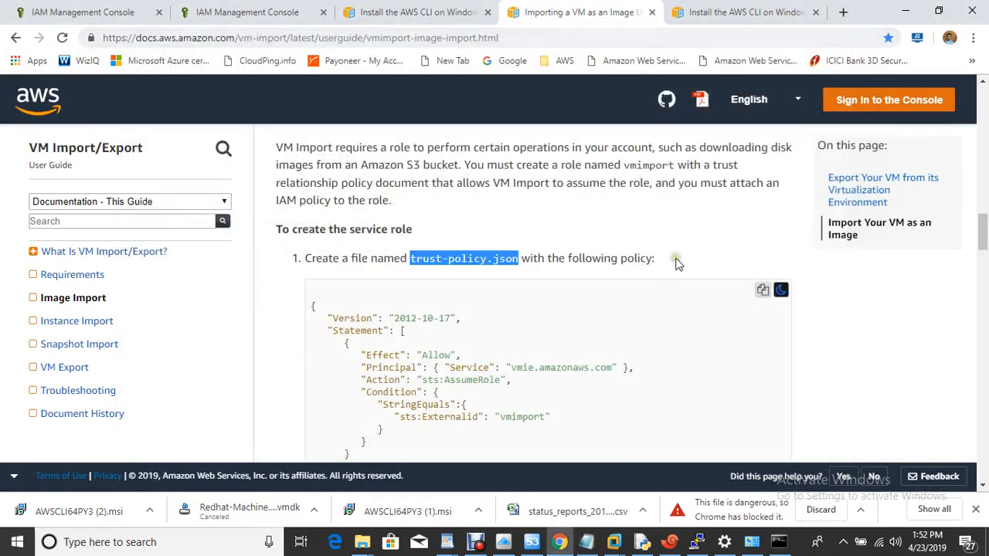
- Copy the vmimport create-role command from the AWS documentation
{"action": "left_click", "coordinate": [675, 264]}
{"action": "scroll", "coordinate": [675, 264], "scroll_direction": "down", "scroll_amount": 5}
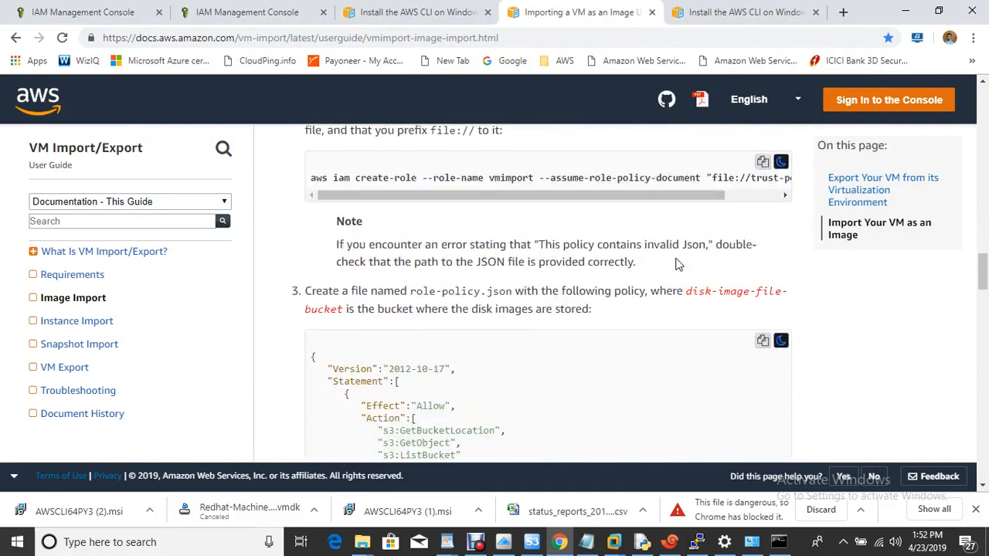
{"action": "scroll", "coordinate": [675, 264], "scroll_direction": "up", "scroll_amount": 1}
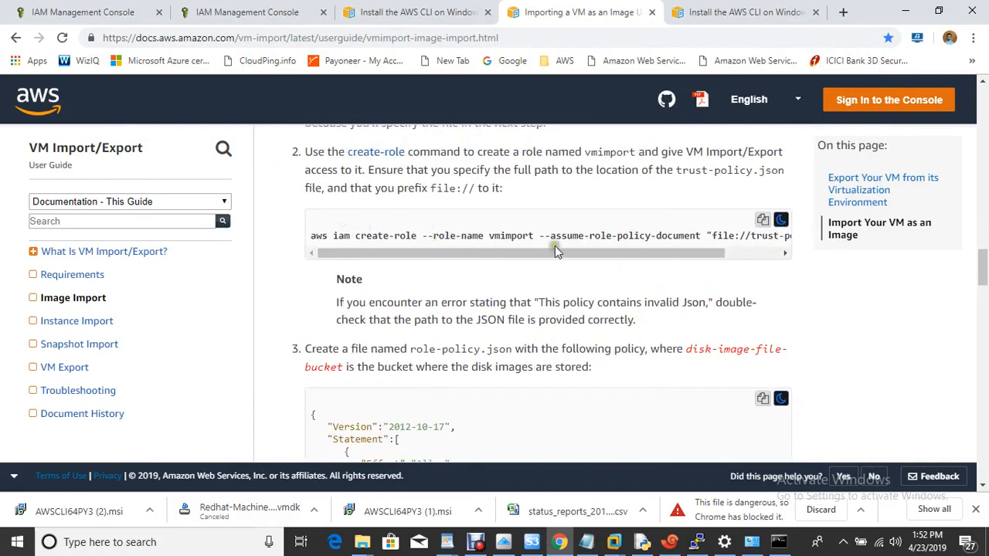
{"action": "left_click", "coordinate": [763, 221]}
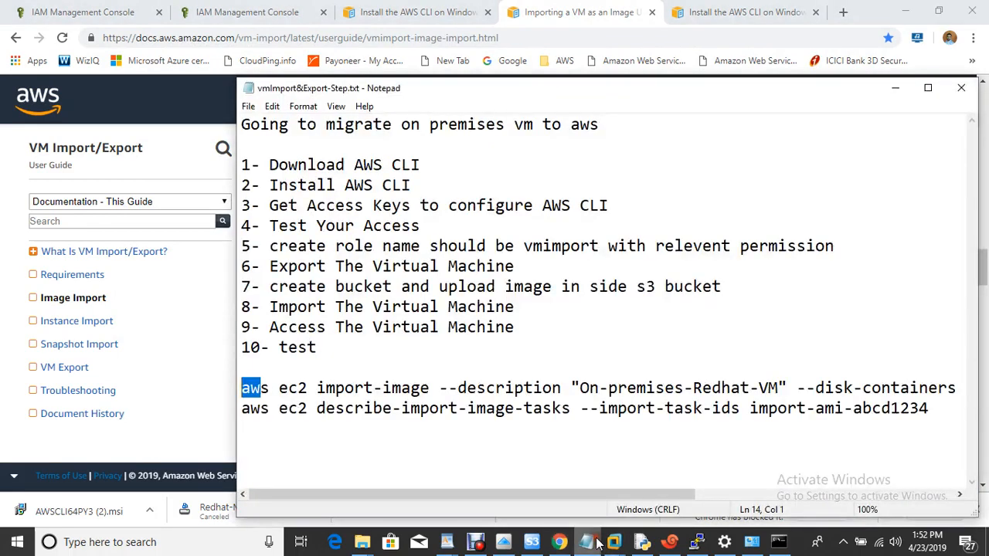
- Review the two aws ec2 command lines in the migration notes, then bring up Command Prompt
{"action": "left_click", "coordinate": [588, 540]}
{"action": "left_click", "coordinate": [288, 431]}
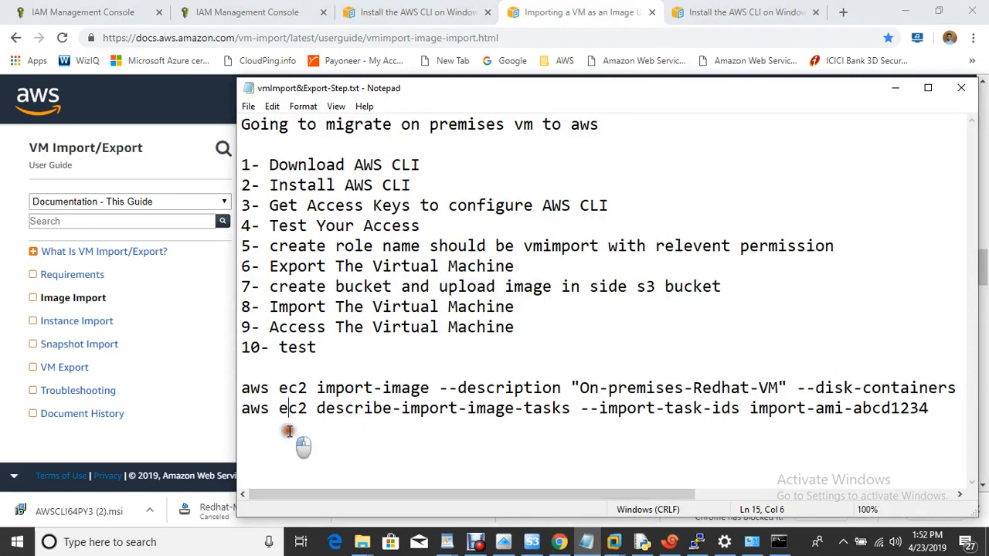
{"action": "left_click_drag", "start_coordinate": [241, 388], "coordinate": [596, 425]}
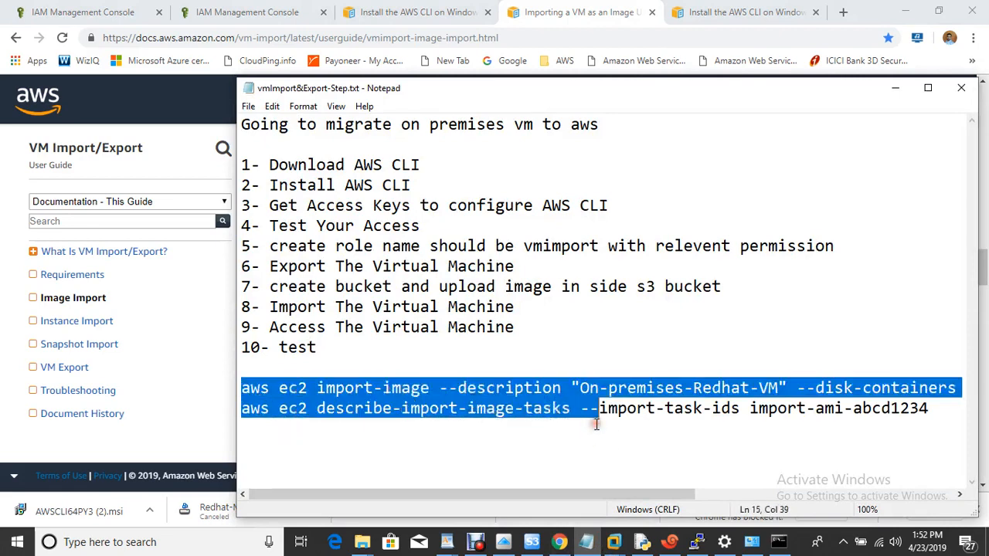
{"action": "left_click", "coordinate": [532, 449]}
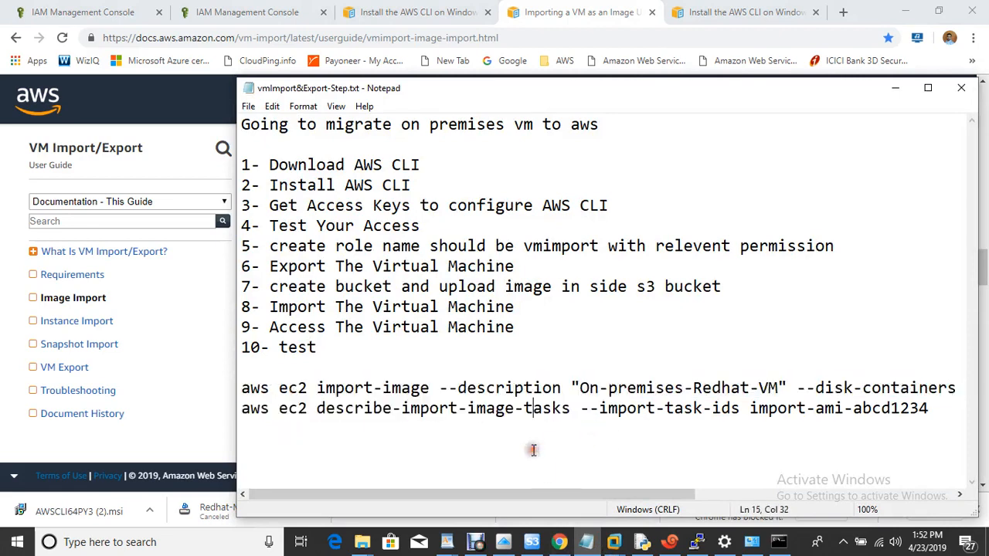
{"action": "left_click", "coordinate": [775, 544]}
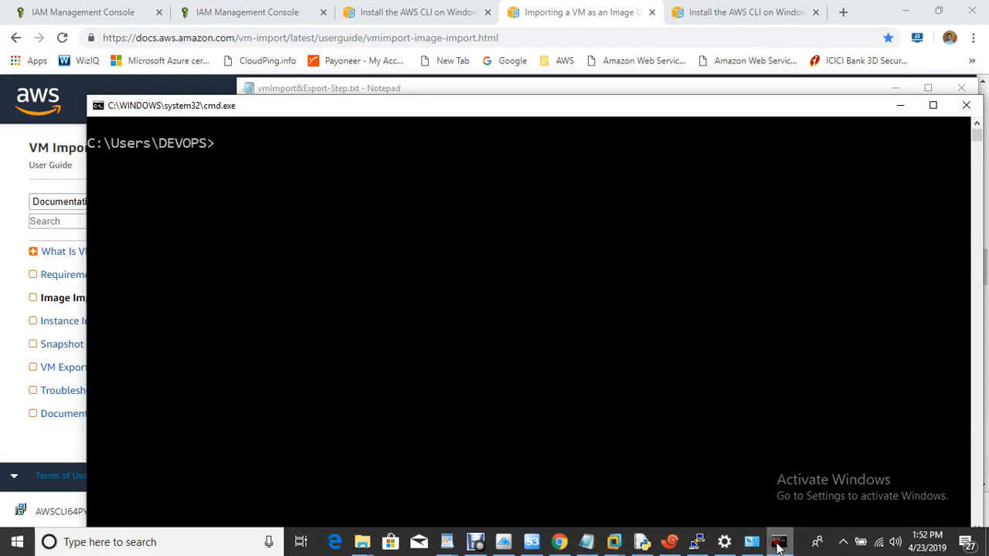
- Paste and run the vmimport create-role command, which fails to find trust-policy.json
{"action": "right_click", "coordinate": [356, 237]}
{"action": "key", "text": "Left"}
{"action": "key", "text": "Left"}
{"action": "key", "text": "Left"}
{"action": "key", "text": "Left"}
{"action": "key", "text": "Left"}
{"action": "key", "text": "Left"}
{"action": "key", "text": "Left"}
{"action": "key", "text": "Left"}
{"action": "key", "text": "Left"}
{"action": "key", "text": "Left"}
{"action": "key", "text": "Left"}
{"action": "key", "text": "Left"}
{"action": "key", "text": "Left"}
{"action": "key", "text": "Left"}
{"action": "key", "text": "Left"}
{"action": "key", "text": "Left"}
{"action": "key", "text": "Left"}
{"action": "key", "text": "Left"}
{"action": "key", "text": "Left"}
{"action": "key", "text": "Left"}
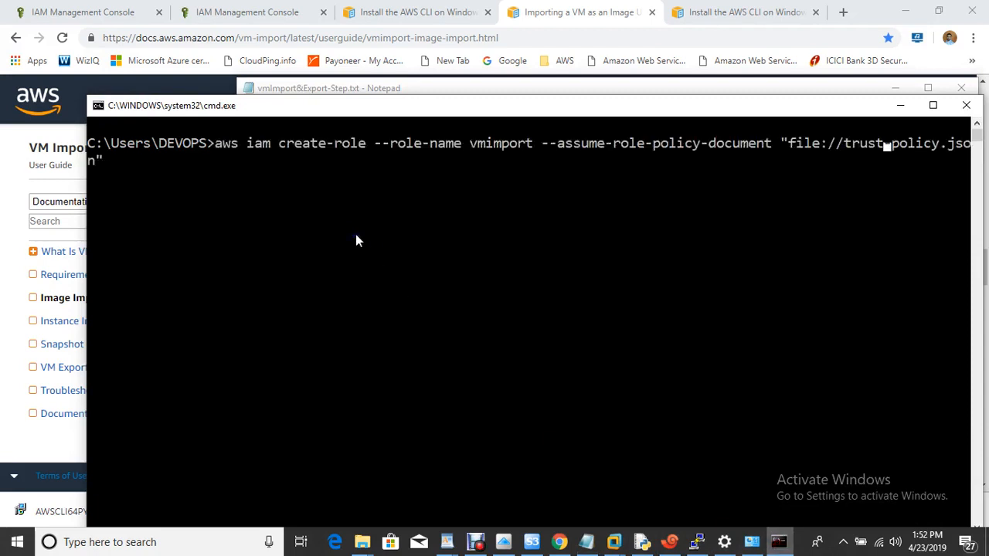
{"action": "key", "text": "Left"}
{"action": "key", "text": "Left"}
{"action": "key", "text": "Left"}
{"action": "key", "text": "Left"}
{"action": "key", "text": "Left"}
{"action": "key", "text": "Left"}
{"action": "key", "text": "Left"}
{"action": "key", "text": "Left"}
{"action": "key", "text": "Left"}
{"action": "key", "text": "Left"}
{"action": "key", "text": "Left"}
{"action": "key", "text": "Left"}
{"action": "key", "text": "Left"}
{"action": "key", "text": "Left"}
{"action": "key", "text": "Left"}
{"action": "key", "text": "Left"}
{"action": "key", "text": "Left"}
{"action": "key", "text": "Left"}
{"action": "key", "text": "Left"}
{"action": "key", "text": "Left"}
{"action": "key", "text": "Right"}
{"action": "key", "text": "Right"}
{"action": "key", "text": "Right"}
{"action": "key", "text": "Right"}
{"action": "key", "text": "Right"}
{"action": "key", "text": "Right"}
{"action": "key", "text": "Right"}
{"action": "key", "text": "Right"}
{"action": "key", "text": "Right"}
{"action": "key", "text": "Right"}
{"action": "key", "text": "Right"}
{"action": "key", "text": "Right"}
{"action": "key", "text": "Right"}
{"action": "key", "text": "Right"}
{"action": "key", "text": "Right"}
{"action": "key", "text": "Right"}
{"action": "key", "text": "Right"}
{"action": "key", "text": "Right"}
{"action": "key", "text": "Right"}
{"action": "key", "text": "Right"}
{"action": "key", "text": "Right"}
{"action": "key", "text": "Right"}
{"action": "key", "text": "Right"}
{"action": "key", "text": "Right"}
{"action": "key", "text": "Right"}
{"action": "key", "text": "Right"}
{"action": "key", "text": "Right"}
{"action": "key", "text": "Right"}
{"action": "key", "text": "Right"}
{"action": "key", "text": "Right"}
{"action": "key", "text": "Right"}
{"action": "key", "text": "Right"}
{"action": "key", "text": "Right"}
{"action": "key", "text": "Right"}
{"action": "key", "text": "Right"}
{"action": "key", "text": "Right"}
{"action": "key", "text": "Right"}
{"action": "key", "text": "Right"}
{"action": "key", "text": "Right"}
{"action": "key", "text": "Right"}
{"action": "key", "text": "Right"}
{"action": "key", "text": "Right"}
{"action": "key", "text": "Right"}
{"action": "key", "text": "Right"}
{"action": "key", "text": "Right"}
{"action": "key", "text": "Right"}
{"action": "key", "text": "Right"}
{"action": "key", "text": "Right"}
{"action": "key", "text": "Right"}
{"action": "key", "text": "Right"}
{"action": "key", "text": "Return"}
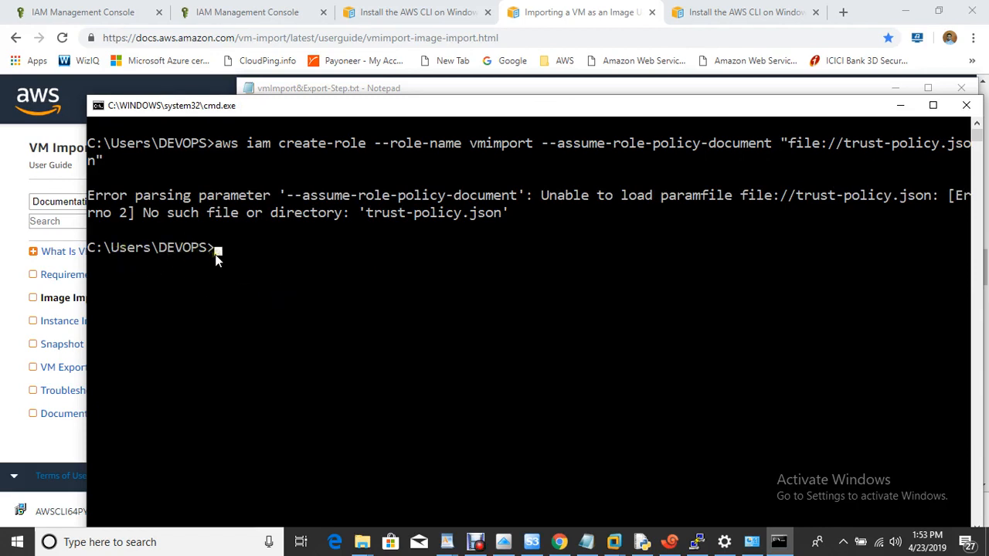
- Change into the Desktop folder and rerun the create-role command successfully
{"action": "type", "text": "Desktop"}
{"action": "key", "text": "Return"}
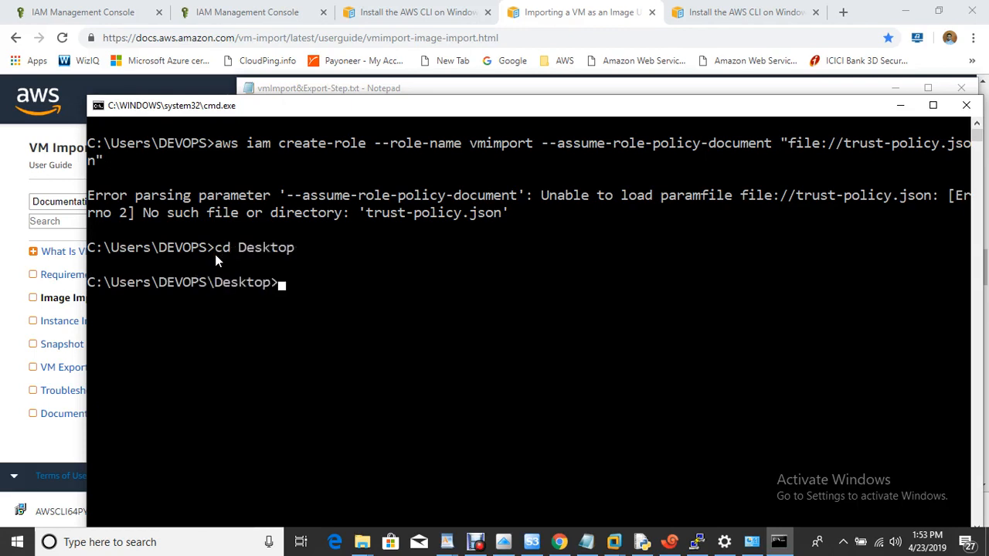
{"action": "key", "text": "Up"}
{"action": "key", "text": "Up"}
{"action": "key", "text": "Return"}
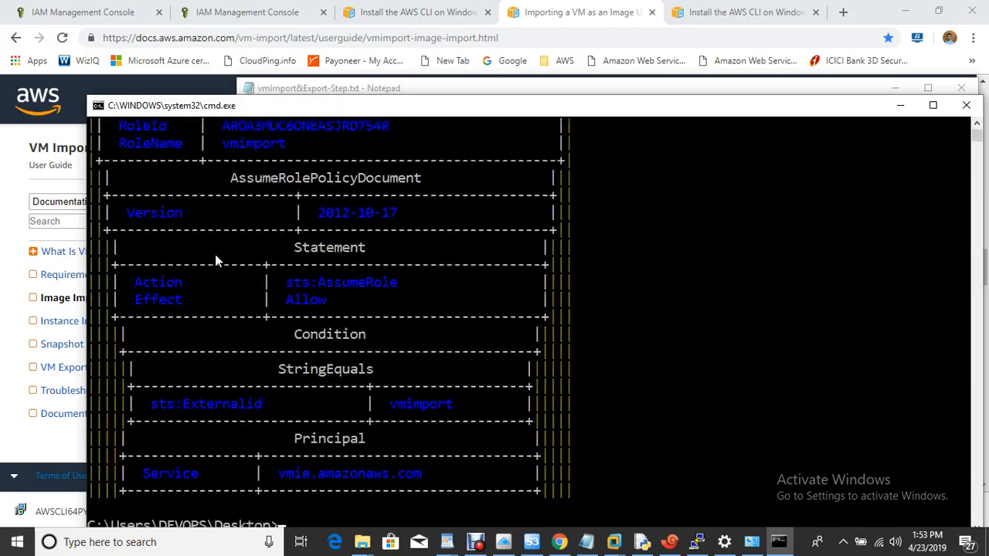
- Dismiss the access key dialog and open the vmimport role's summary under IAM Roles
{"action": "left_click", "coordinate": [90, 11]}
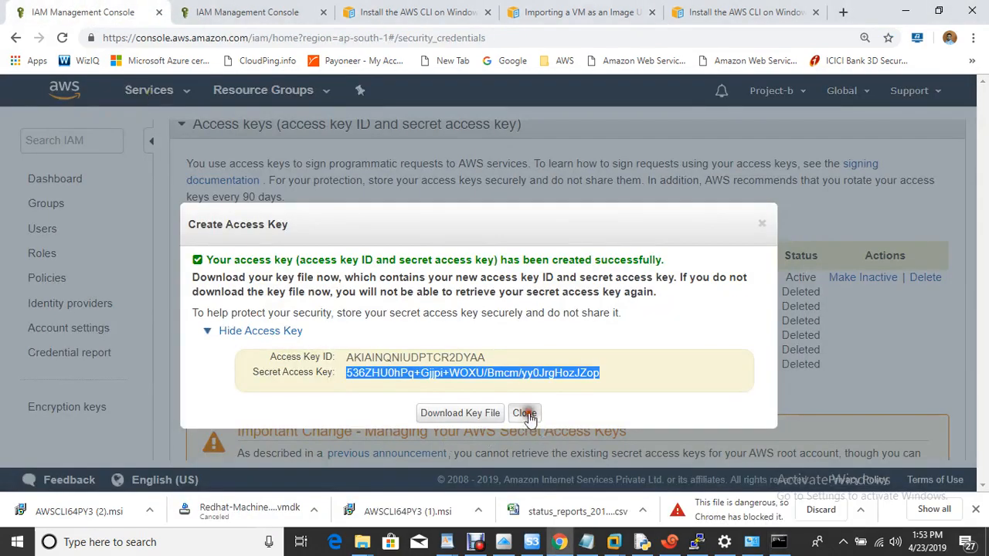
{"action": "left_click", "coordinate": [526, 414]}
{"action": "left_click", "coordinate": [43, 255]}
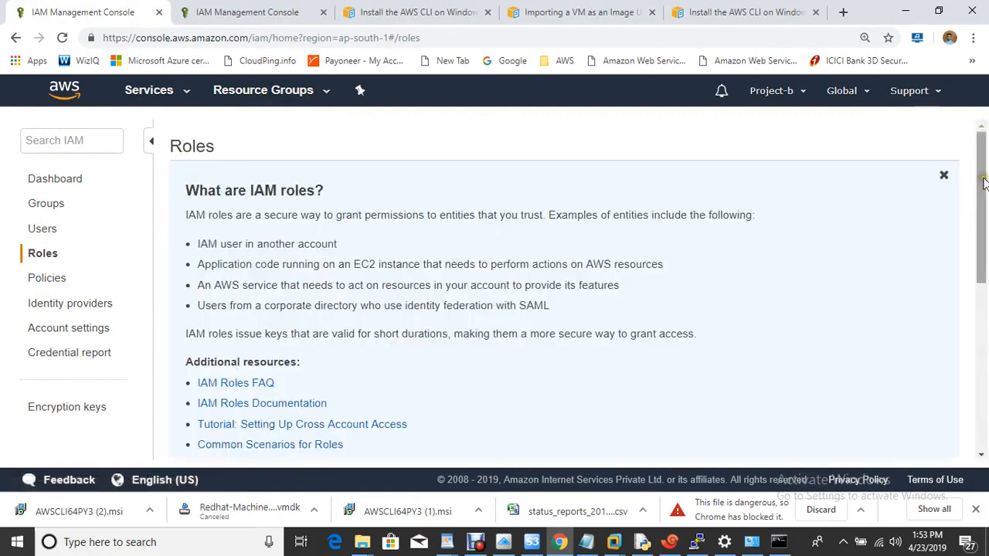
{"action": "left_click_drag", "start_coordinate": [983, 181], "coordinate": [965, 397]}
{"action": "left_click", "coordinate": [232, 436]}
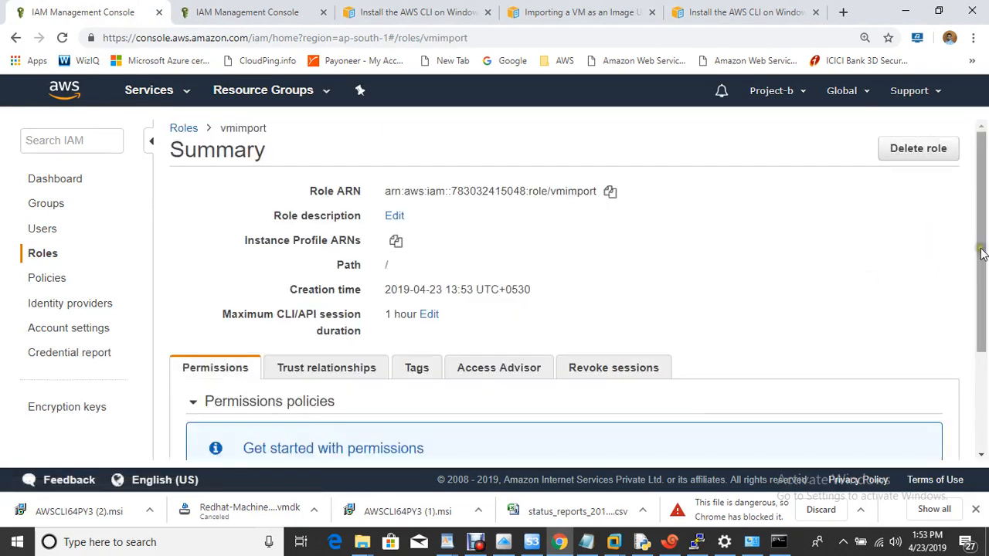
{"action": "scroll", "coordinate": [981, 254], "scroll_direction": "down", "scroll_amount": 2}
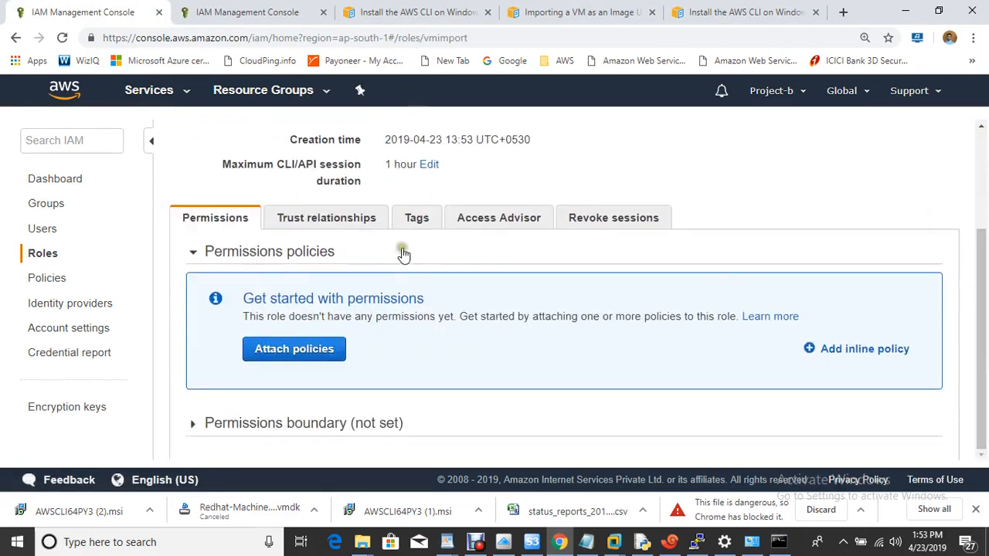
- Clear the Command Prompt output with cls
{"action": "left_click", "coordinate": [779, 541]}
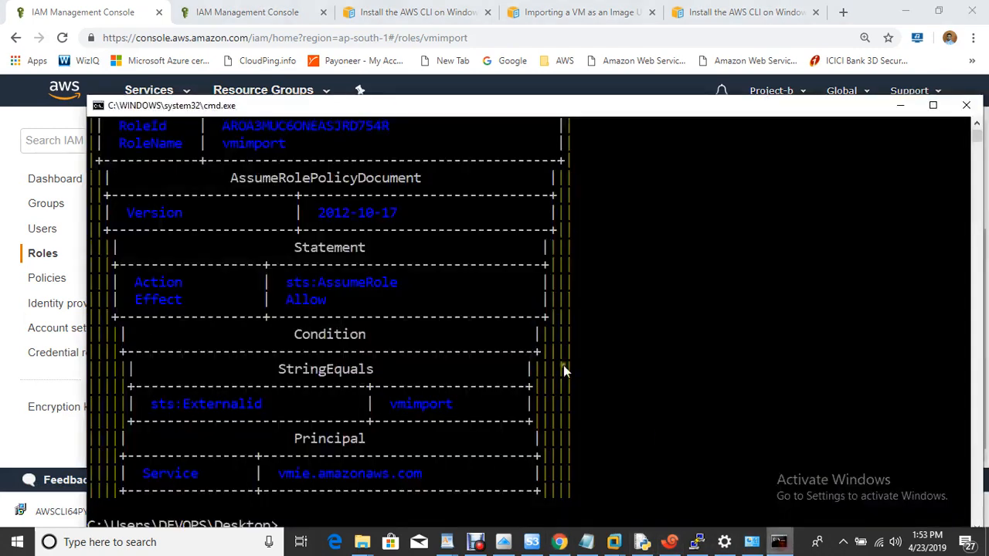
{"action": "left_click", "coordinate": [448, 356]}
{"action": "type", "text": "cls"}
{"action": "key", "text": "Return"}
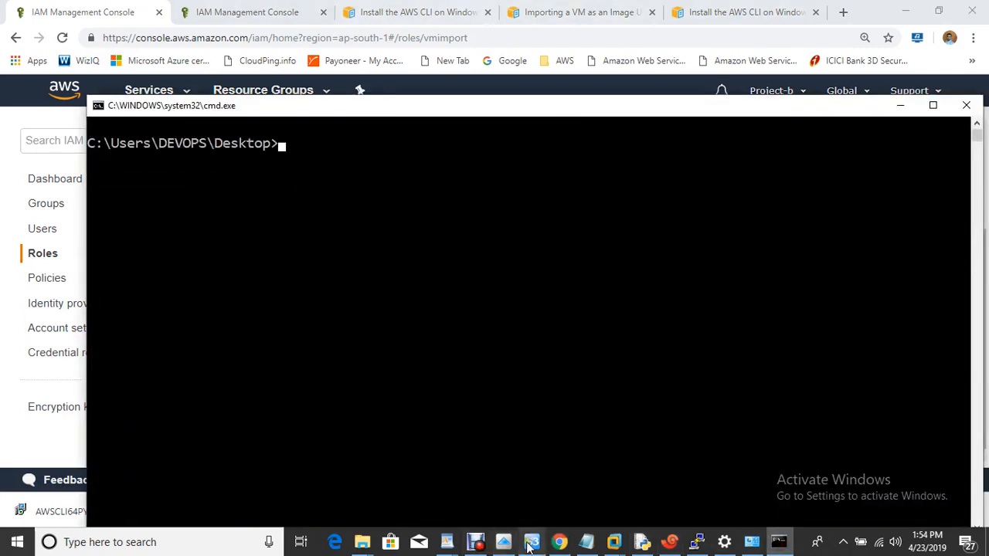
- Highlight the export and bucket steps in the migration notes
{"action": "left_click", "coordinate": [589, 543]}
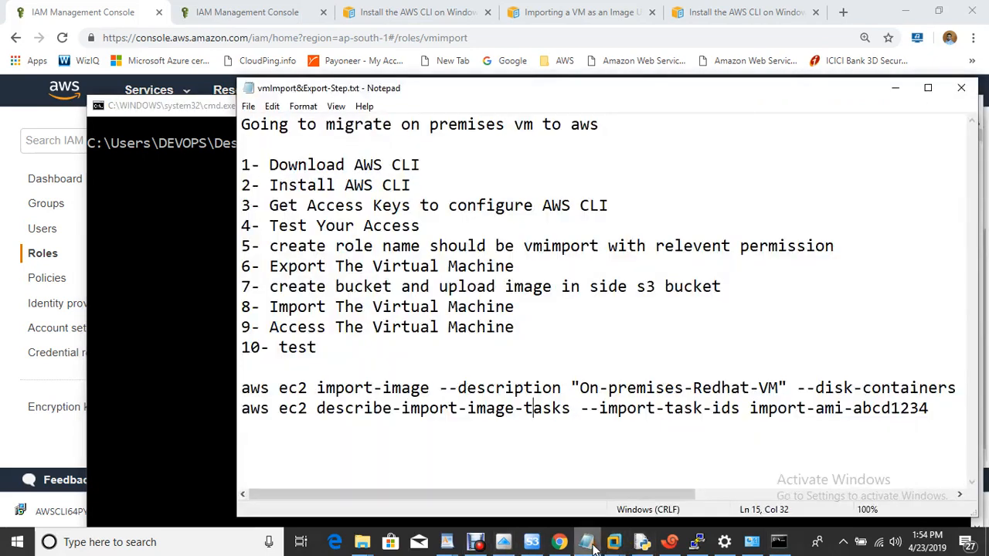
{"action": "left_click_drag", "start_coordinate": [264, 266], "coordinate": [533, 287]}
{"action": "left_click", "coordinate": [555, 278]}
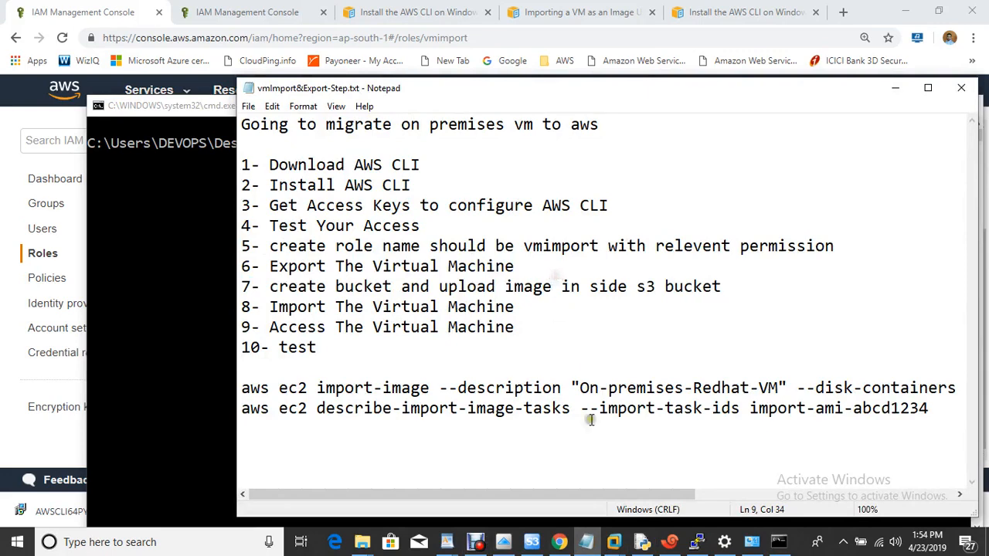
- Preview exporting Redhat-Machine to OVF as Redhat-Machine.ovf on the Desktop, then close the dialog
{"action": "mouse_move", "coordinate": [614, 543]}
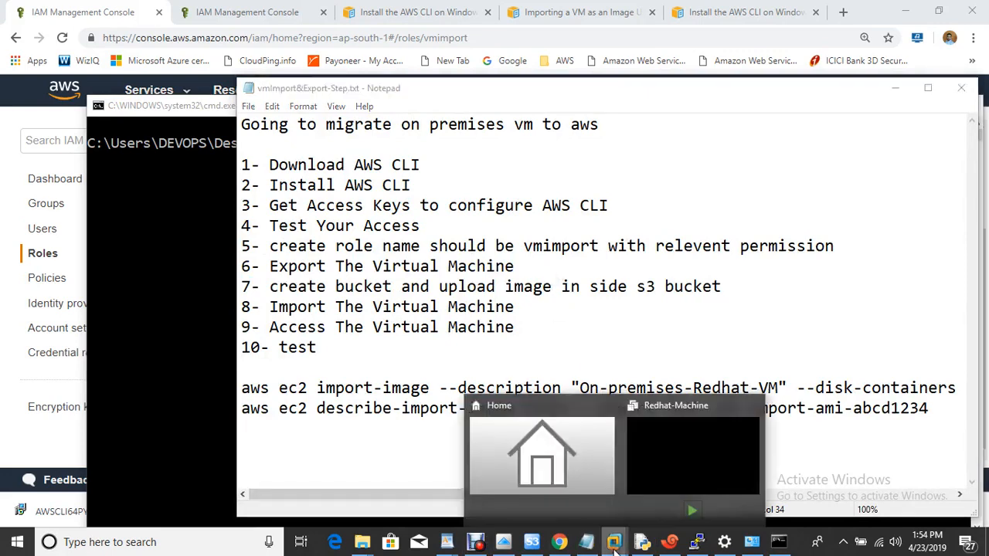
{"action": "left_click", "coordinate": [694, 474]}
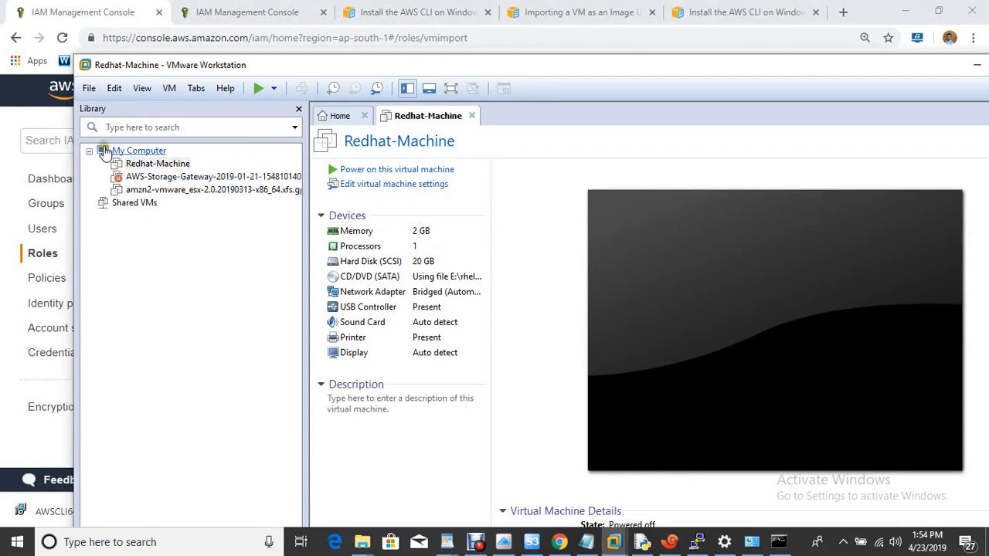
{"action": "left_click", "coordinate": [88, 89]}
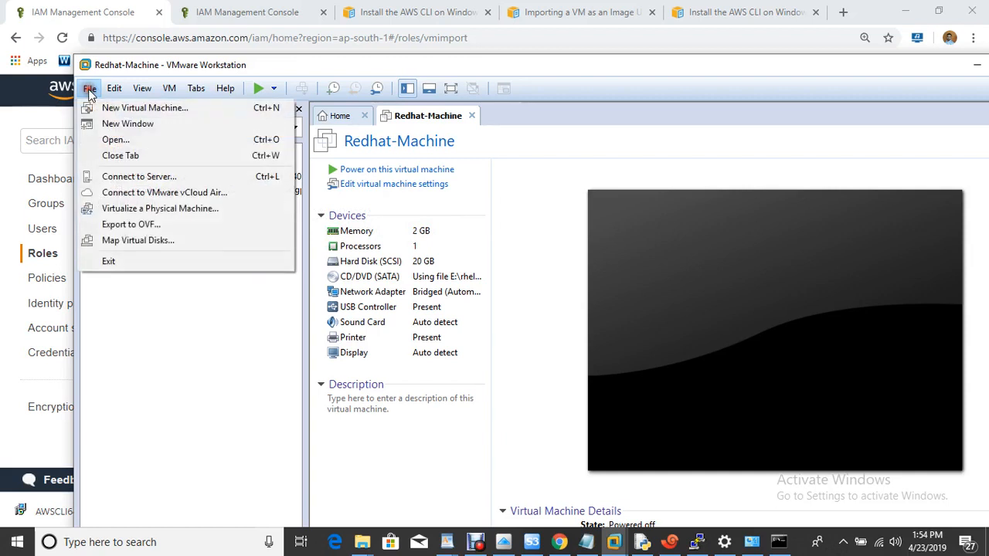
{"action": "left_click", "coordinate": [152, 228]}
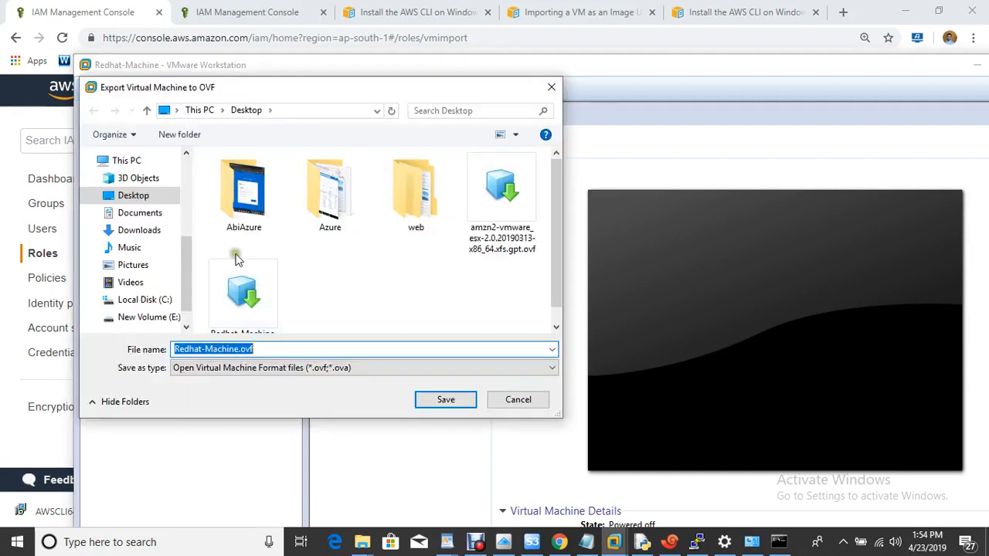
{"action": "left_click", "coordinate": [262, 349]}
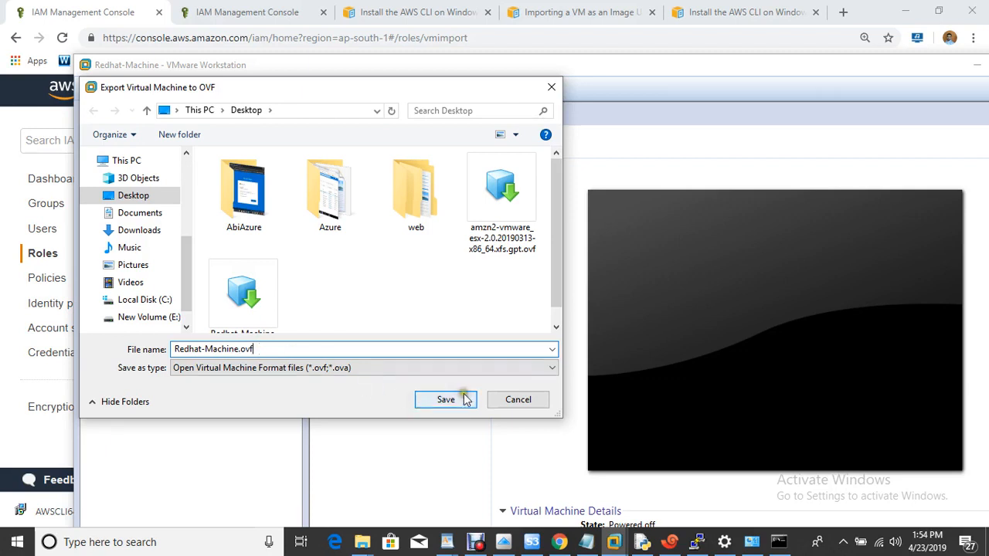
{"action": "left_click", "coordinate": [518, 400]}
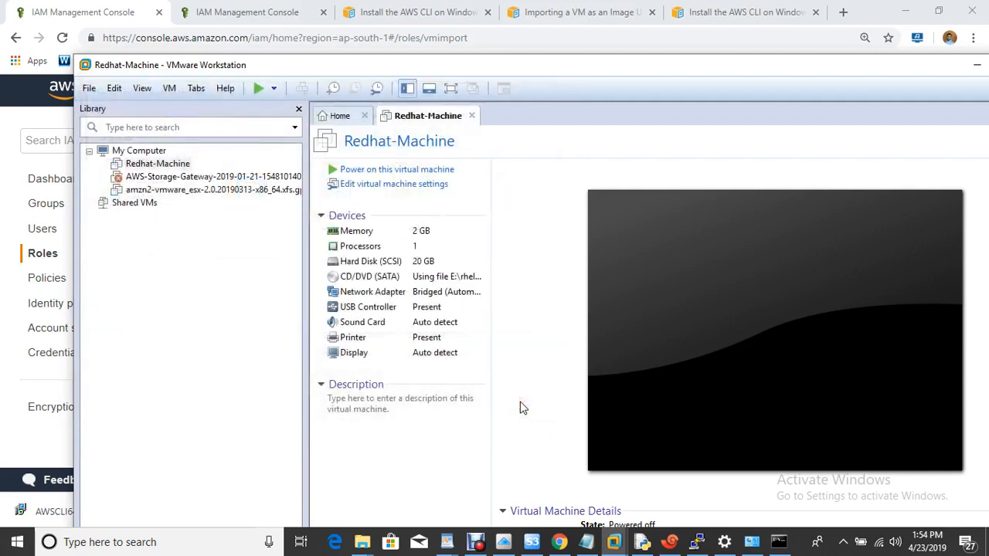
{"action": "key", "text": "super+d"}
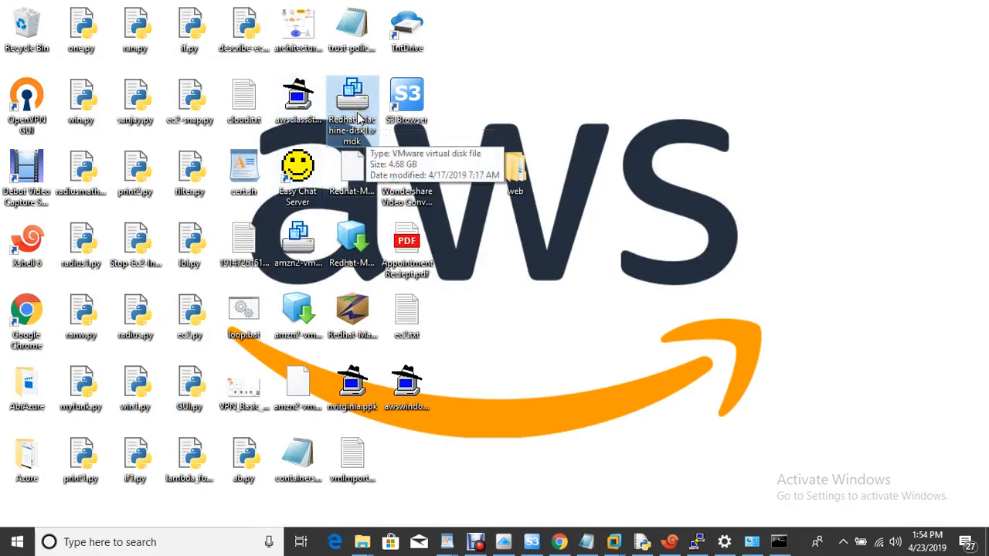
- Highlight step 7, create bucket and upload to S3, in the notes, then return to Chrome
{"action": "left_click", "coordinate": [585, 543]}
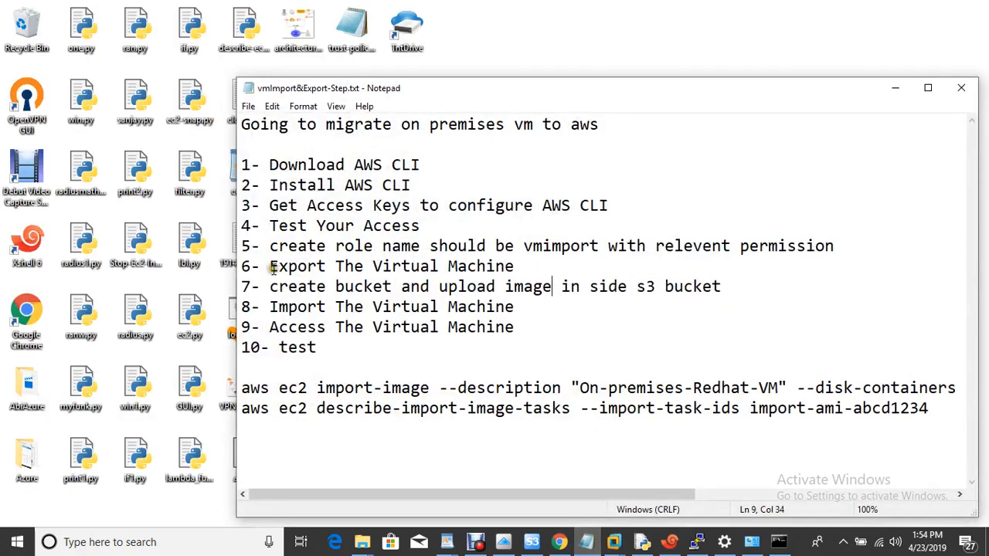
{"action": "left_click_drag", "start_coordinate": [273, 281], "coordinate": [680, 293]}
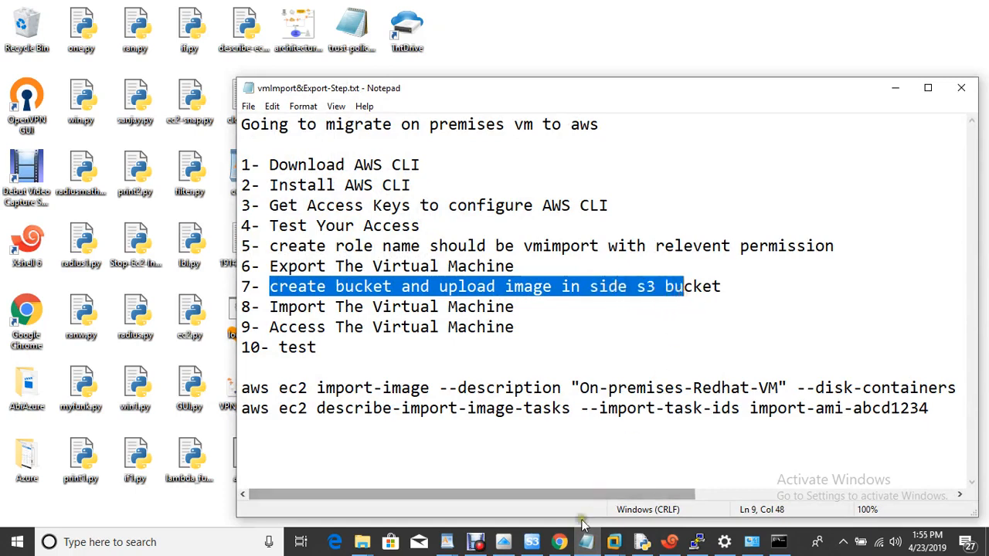
{"action": "left_click", "coordinate": [559, 544]}
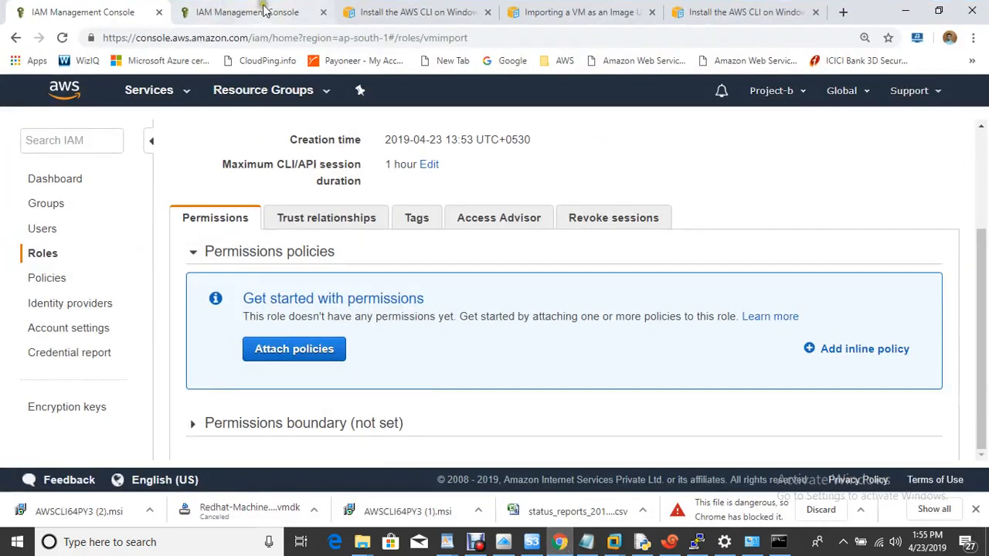
- Open S3 and start a new bucket named myonpremisesimport
{"action": "left_click", "coordinate": [222, 8]}
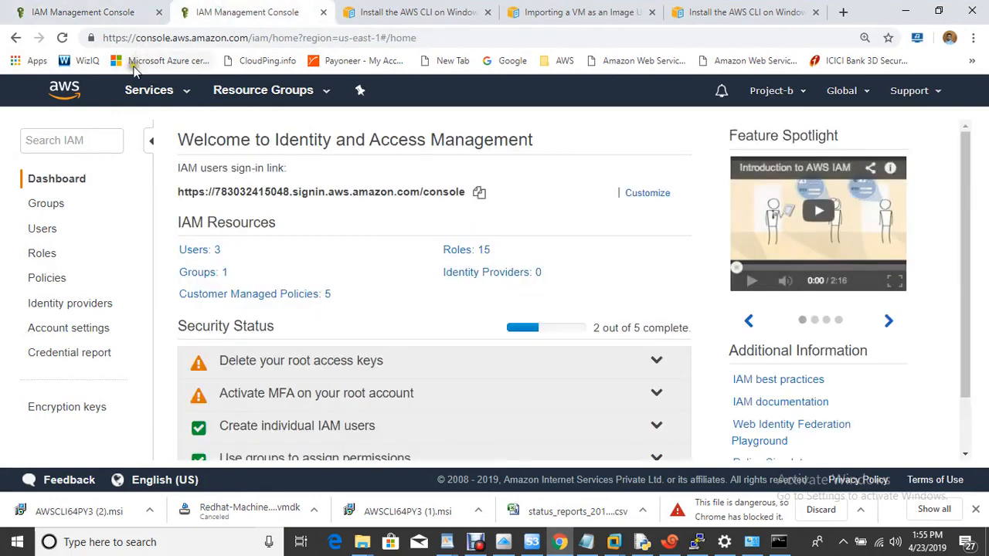
{"action": "left_click", "coordinate": [145, 91]}
{"action": "type", "text": "s3"}
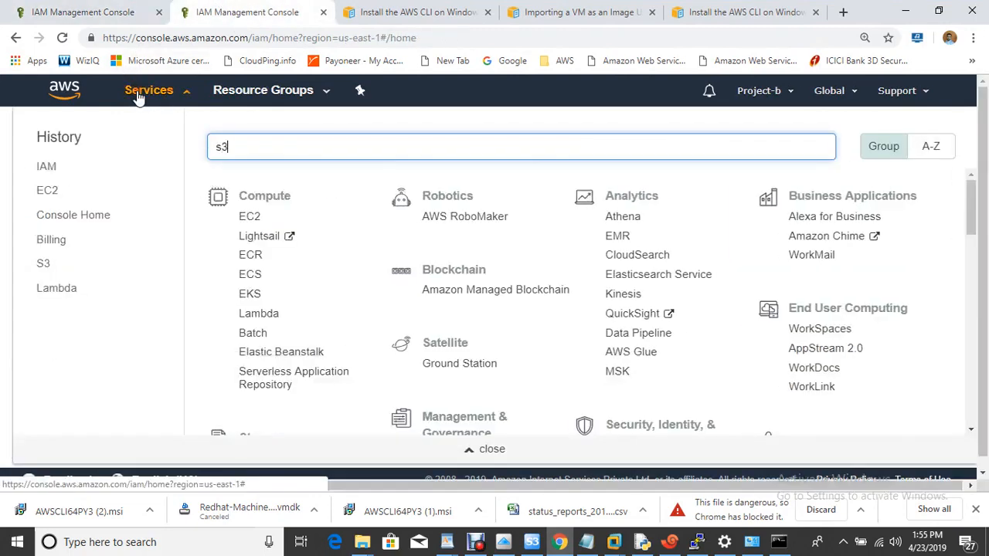
{"action": "left_click", "coordinate": [286, 178]}
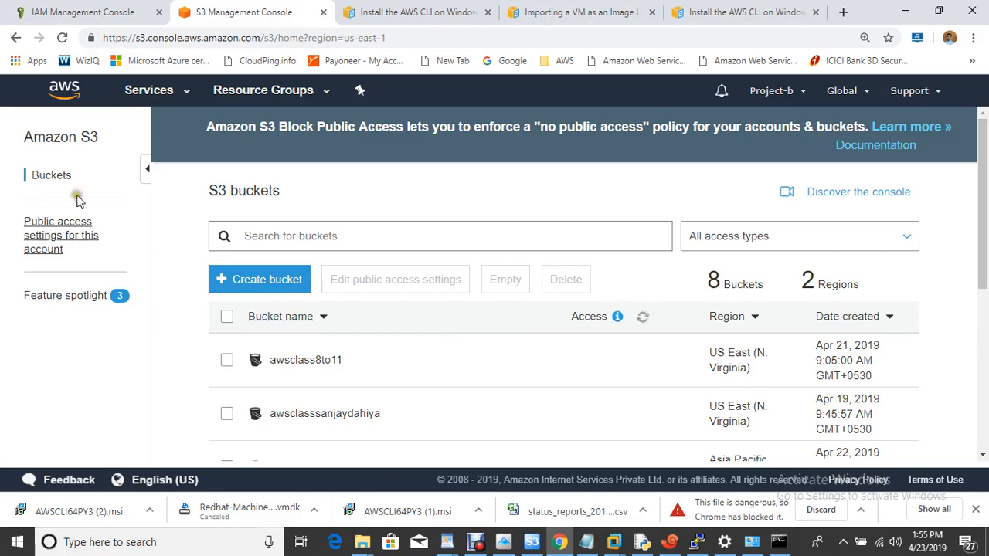
{"action": "left_click", "coordinate": [240, 282]}
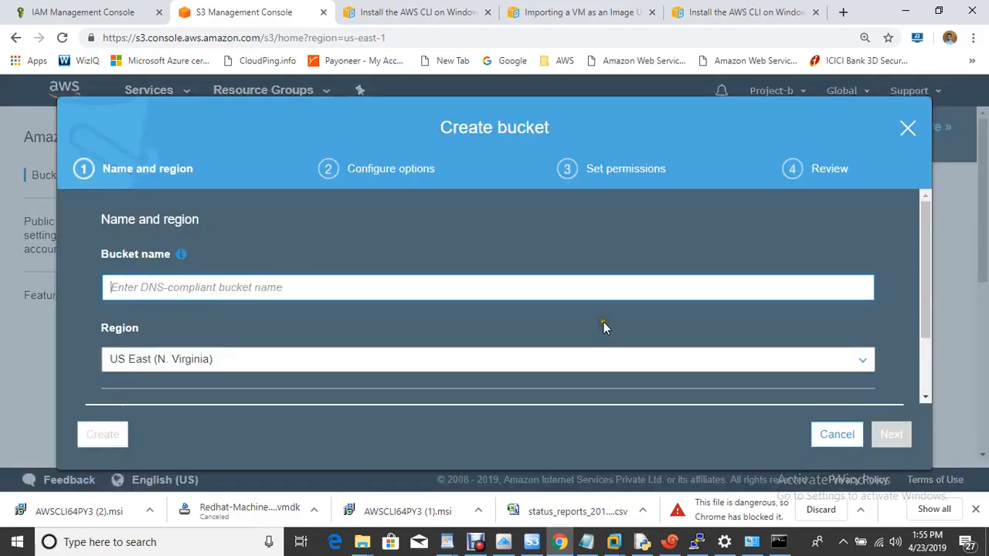
{"action": "left_click", "coordinate": [249, 287]}
{"action": "type", "text": "m"}
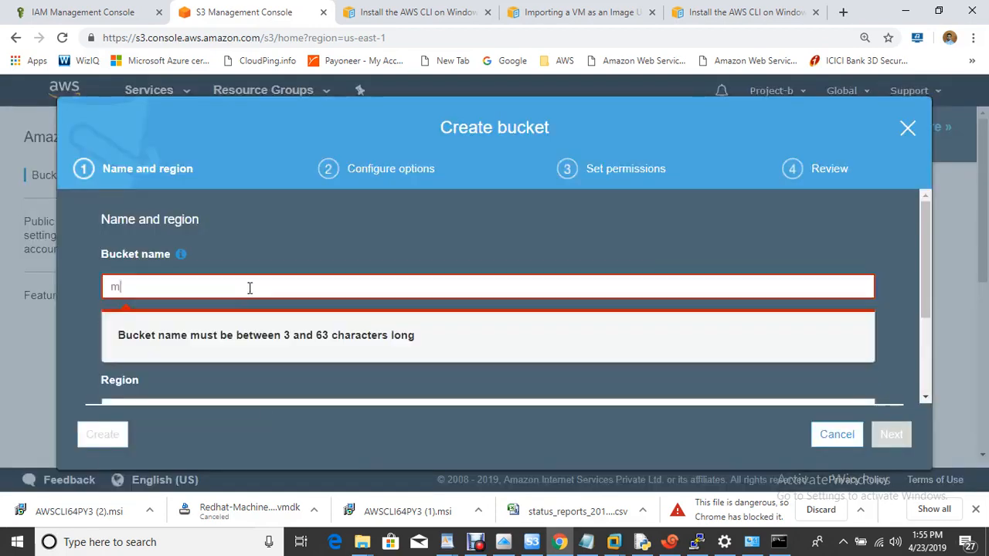
{"action": "type", "text": "yonpremisesimport"}
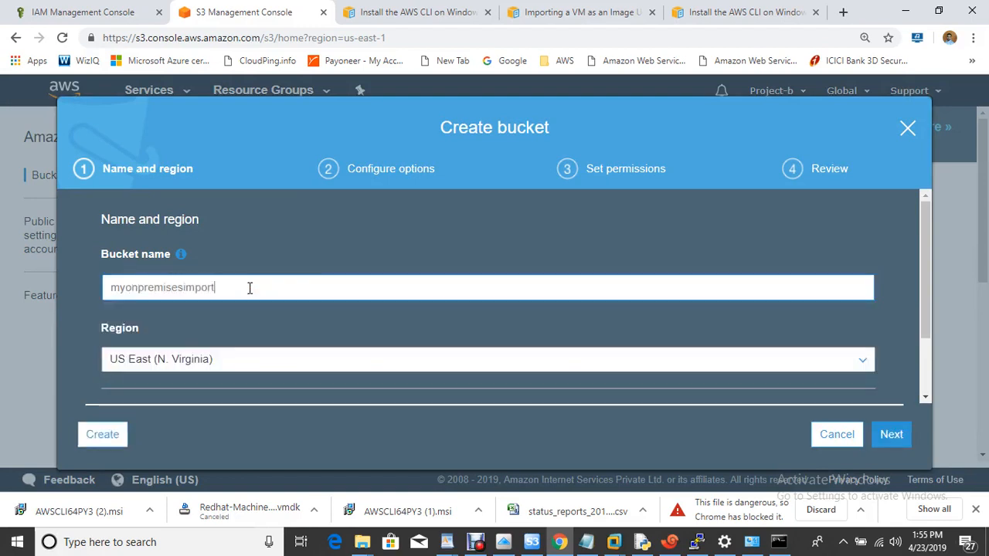
- Uncheck the public access blocks and create the bucket in US East (N. Virginia)
{"action": "left_click", "coordinate": [892, 435]}
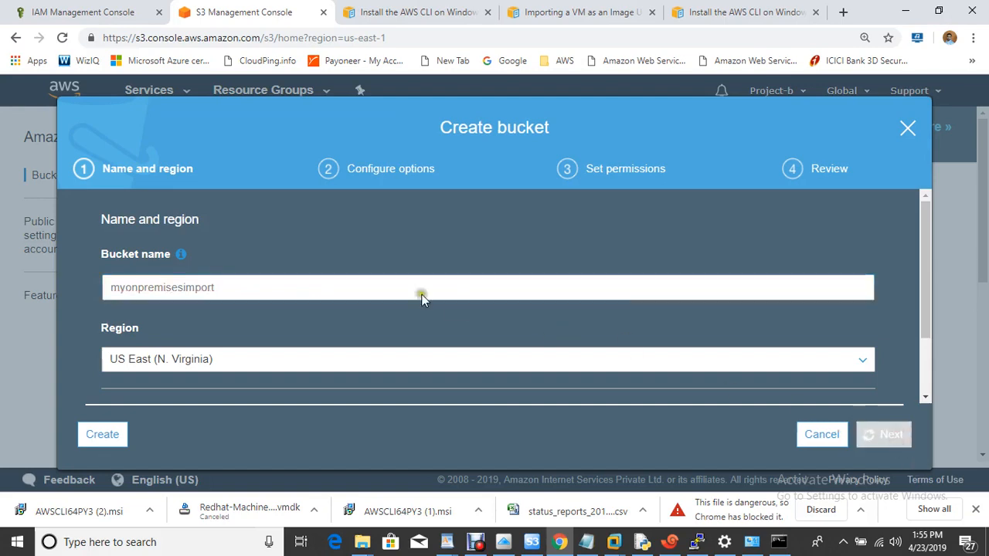
{"action": "left_click", "coordinate": [898, 437]}
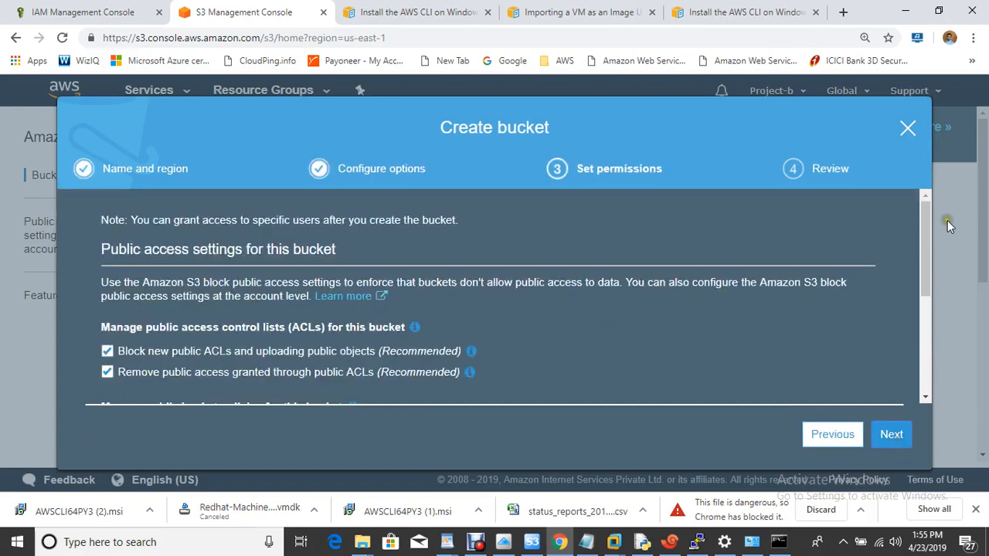
{"action": "left_click_drag", "start_coordinate": [927, 226], "coordinate": [933, 262]}
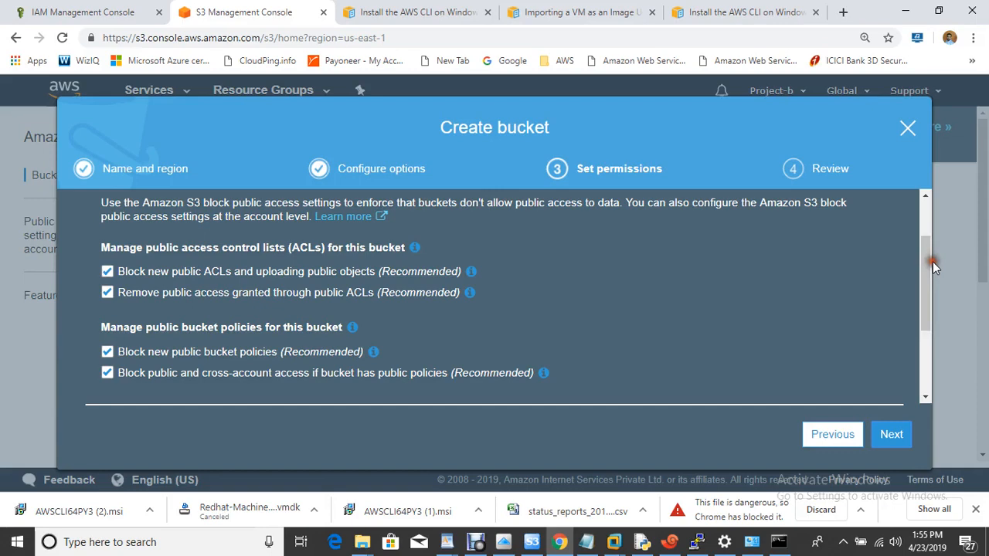
{"action": "left_click", "coordinate": [107, 293]}
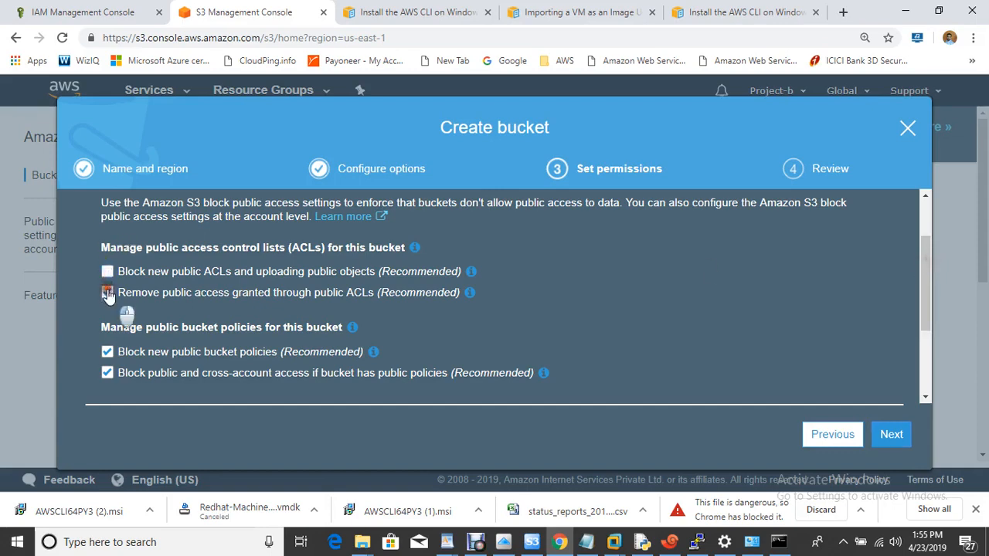
{"action": "left_click", "coordinate": [108, 352]}
{"action": "left_click", "coordinate": [108, 374]}
{"action": "left_click", "coordinate": [890, 434]}
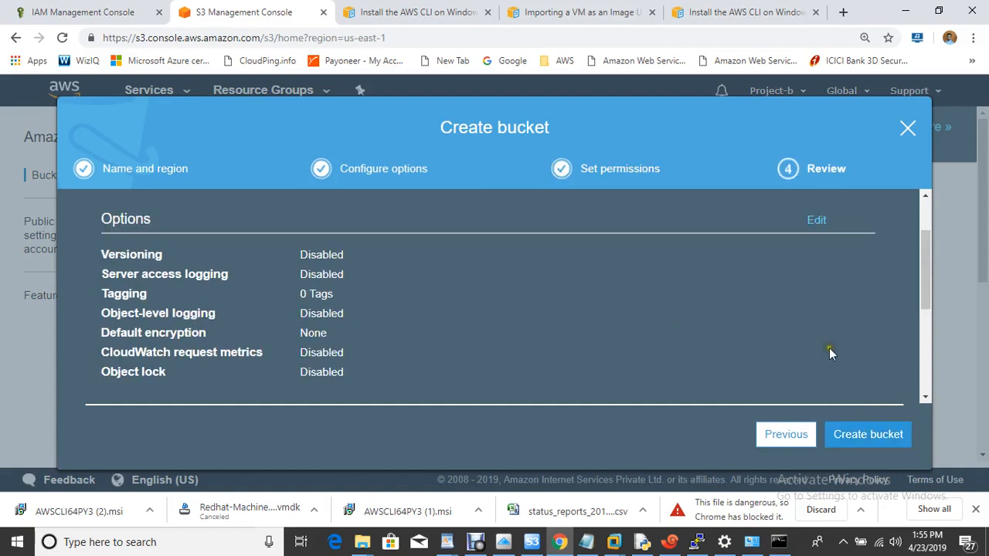
{"action": "left_click", "coordinate": [856, 439]}
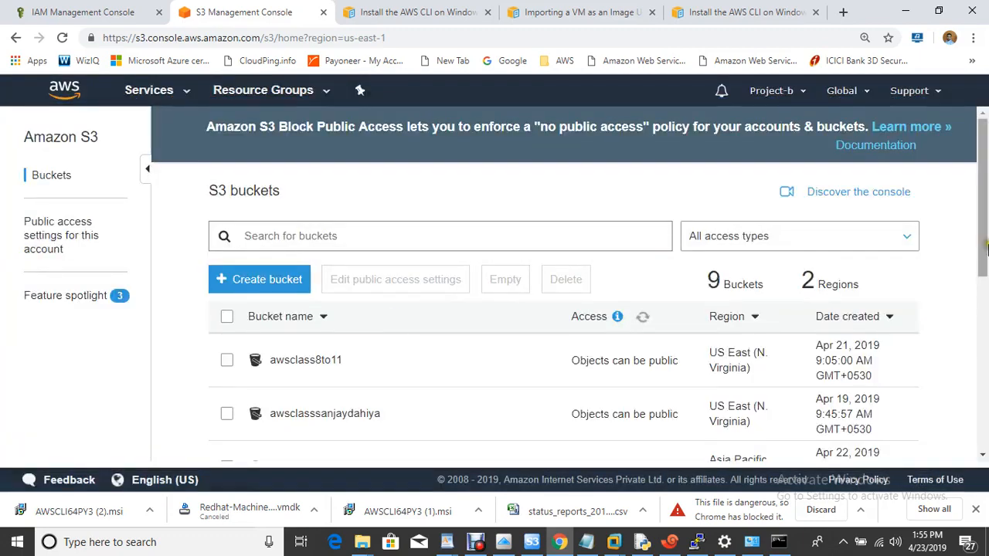
- Start uploading Redhat-Machine-disk1.vmdk into the myonpremisesimport bucket
{"action": "left_click_drag", "start_coordinate": [981, 252], "coordinate": [979, 408]}
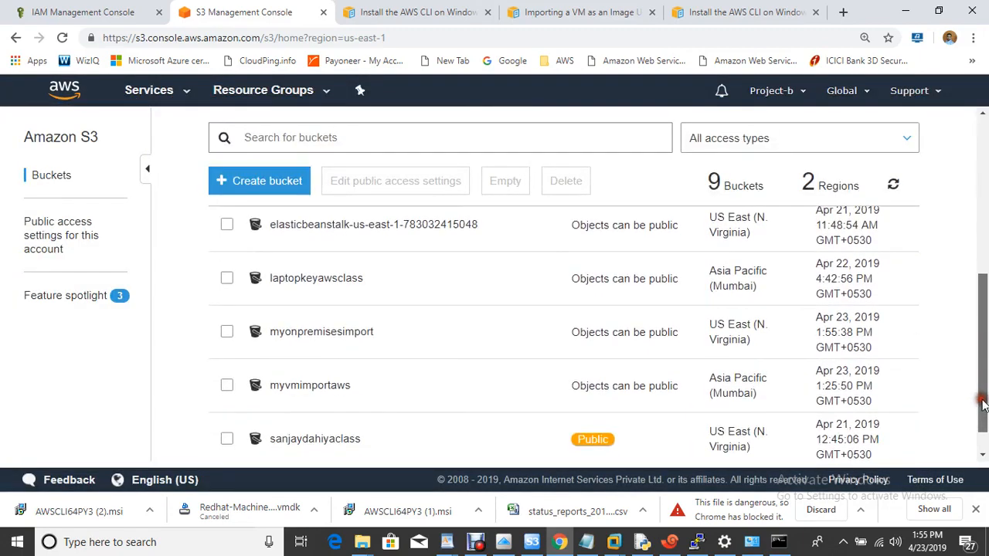
{"action": "left_click", "coordinate": [317, 333]}
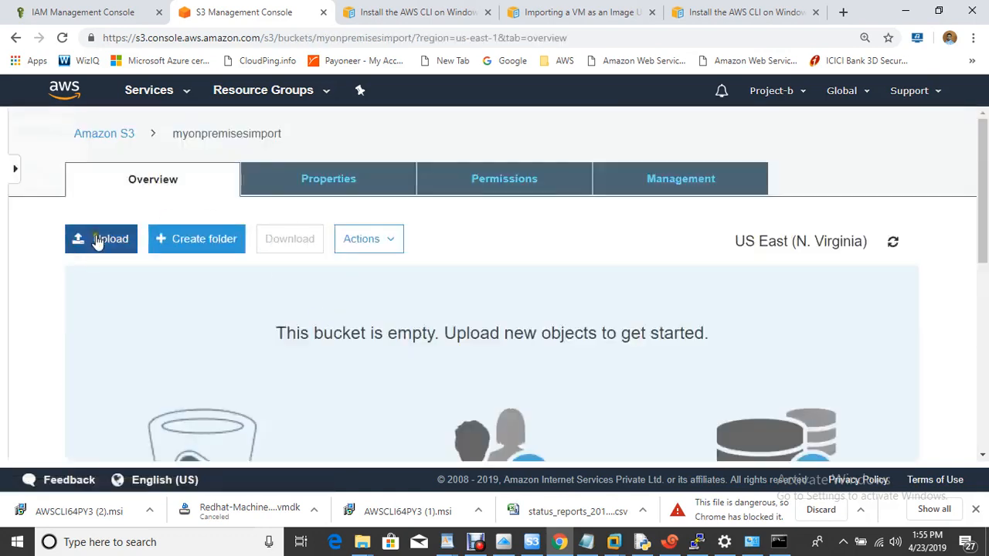
{"action": "left_click", "coordinate": [97, 242]}
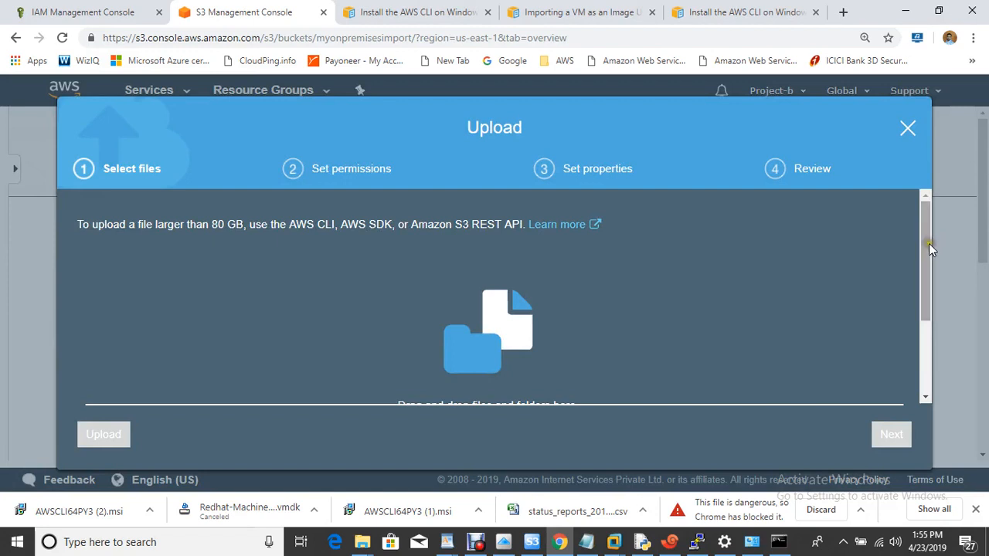
{"action": "left_click_drag", "start_coordinate": [929, 243], "coordinate": [927, 309]}
{"action": "left_click", "coordinate": [494, 360]}
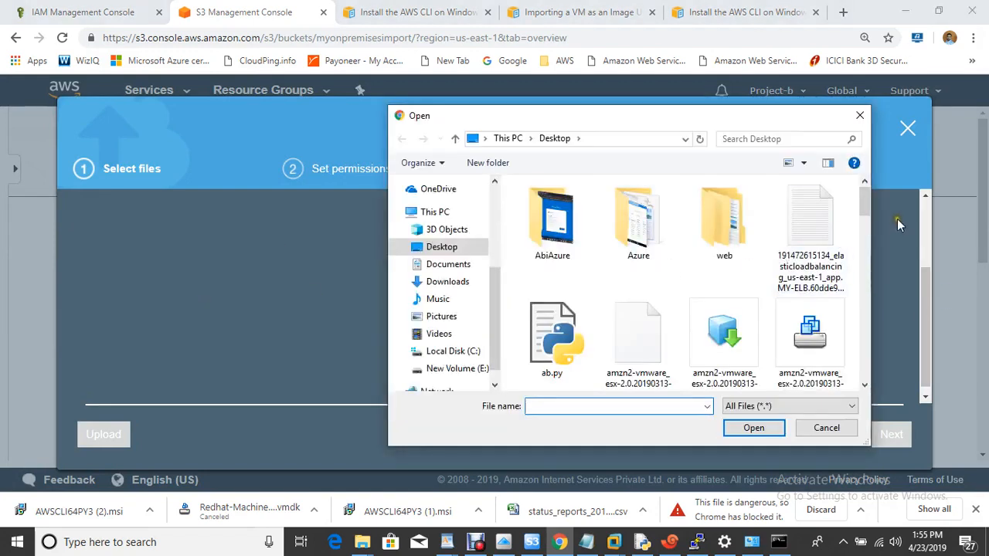
{"action": "left_click_drag", "start_coordinate": [865, 209], "coordinate": [856, 354]}
{"action": "left_click", "coordinate": [808, 232]}
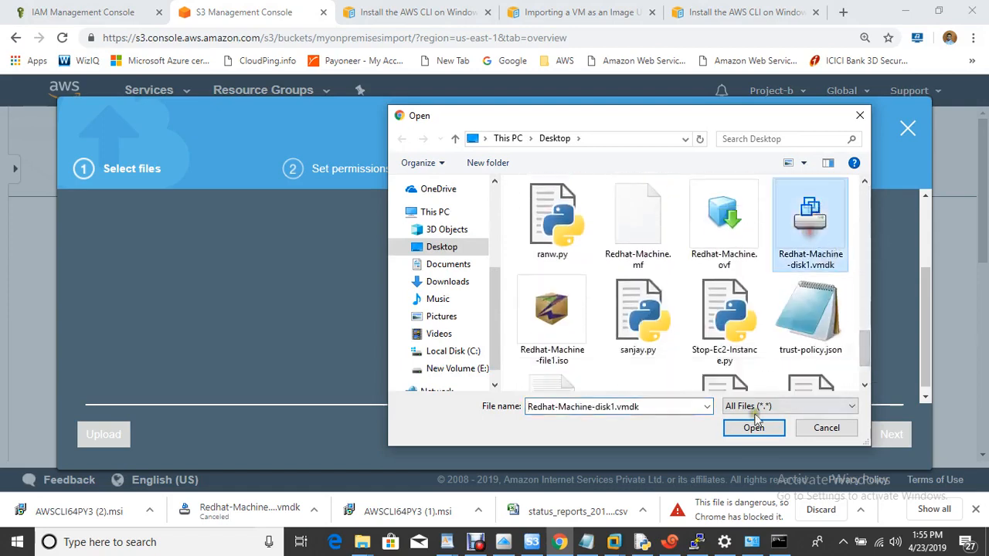
{"action": "left_click", "coordinate": [751, 430]}
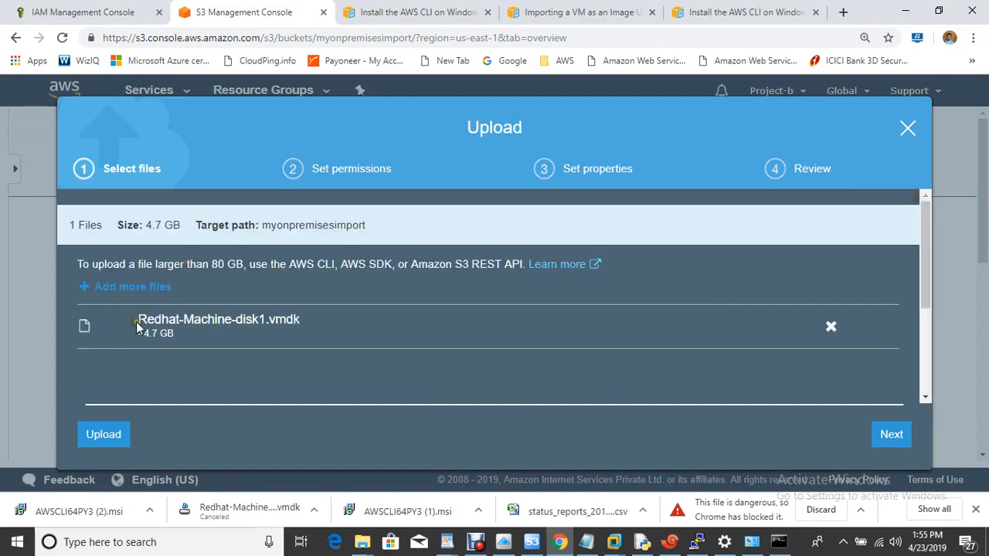
{"action": "left_click", "coordinate": [110, 437]}
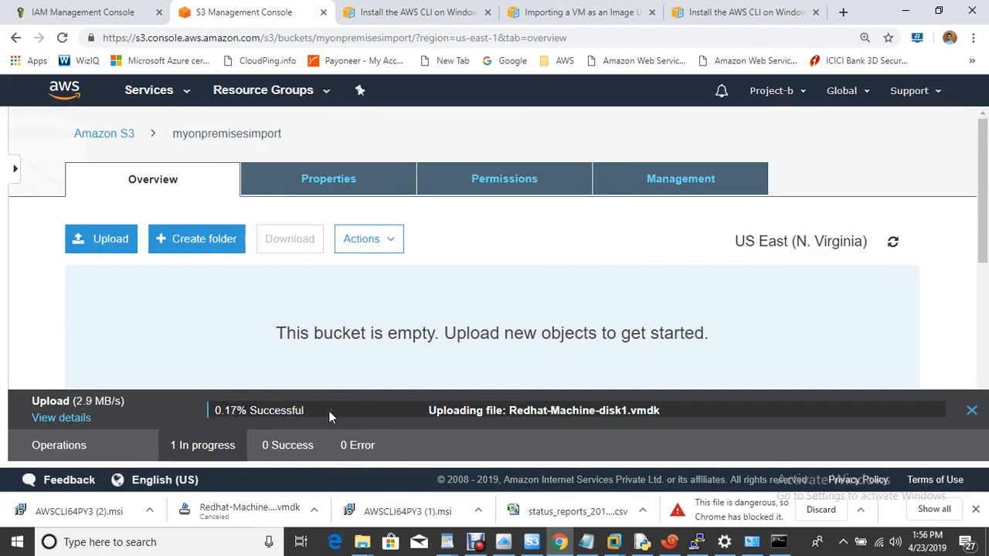
- Cancel the upload and open the existing bucket that already holds the Redhat disk
{"action": "left_click", "coordinate": [973, 412]}
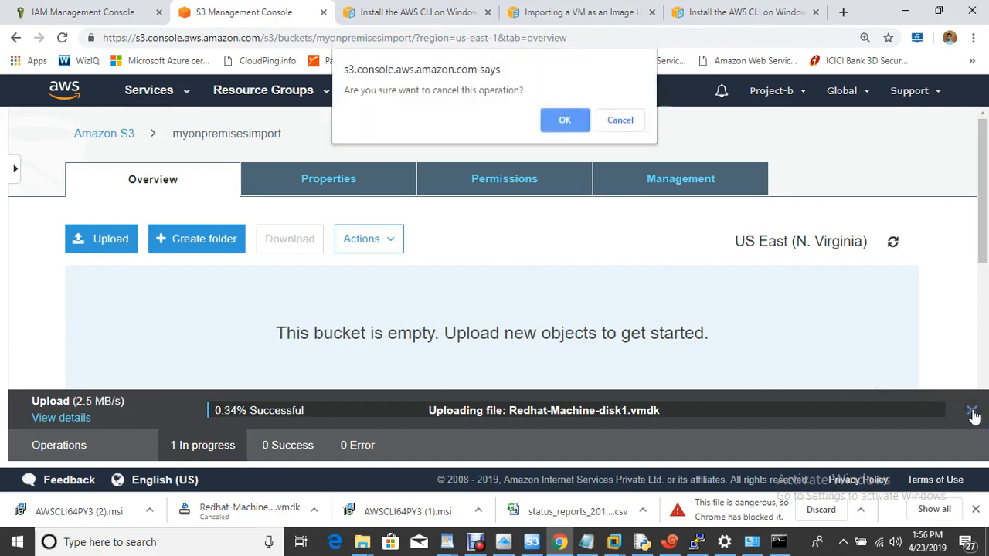
{"action": "left_click", "coordinate": [563, 122]}
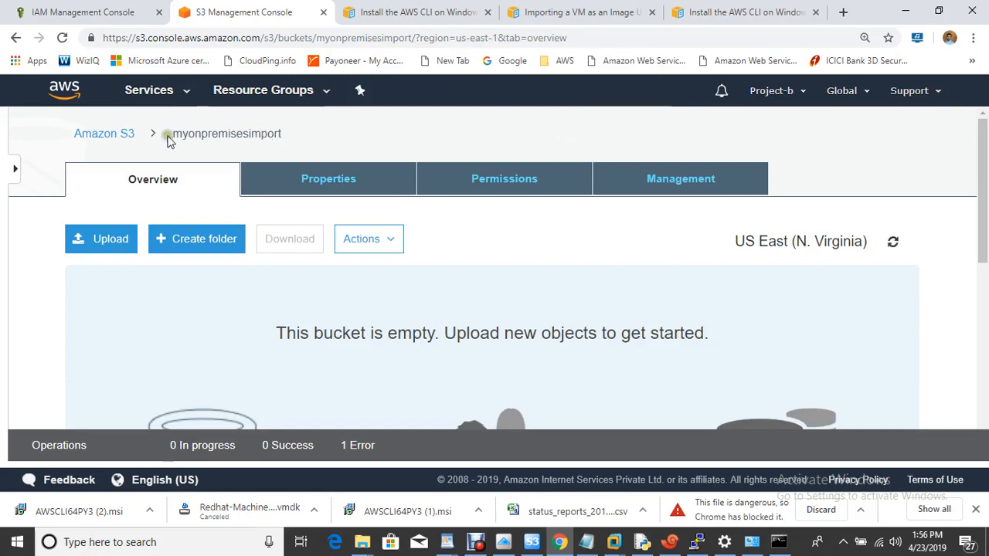
{"action": "left_click", "coordinate": [89, 135]}
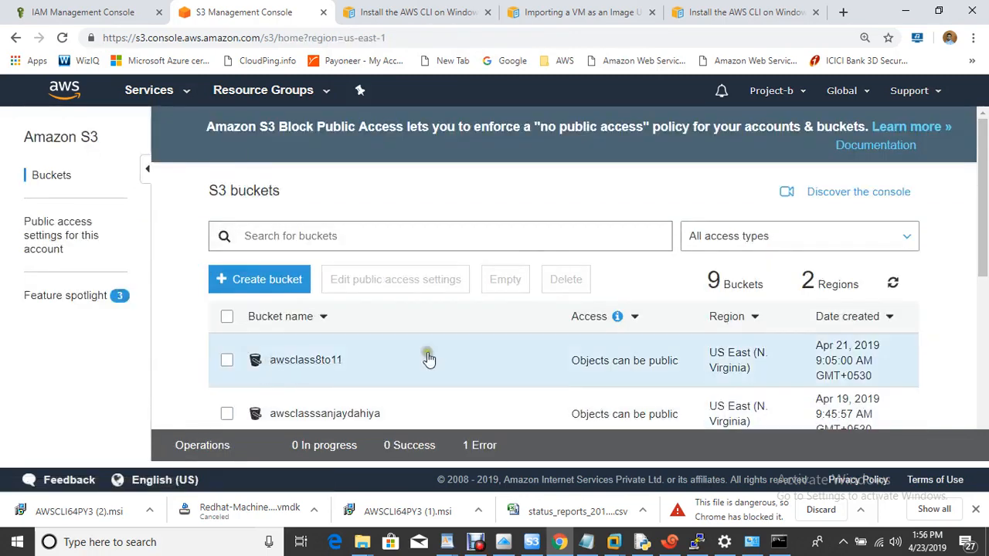
{"action": "left_click", "coordinate": [363, 413]}
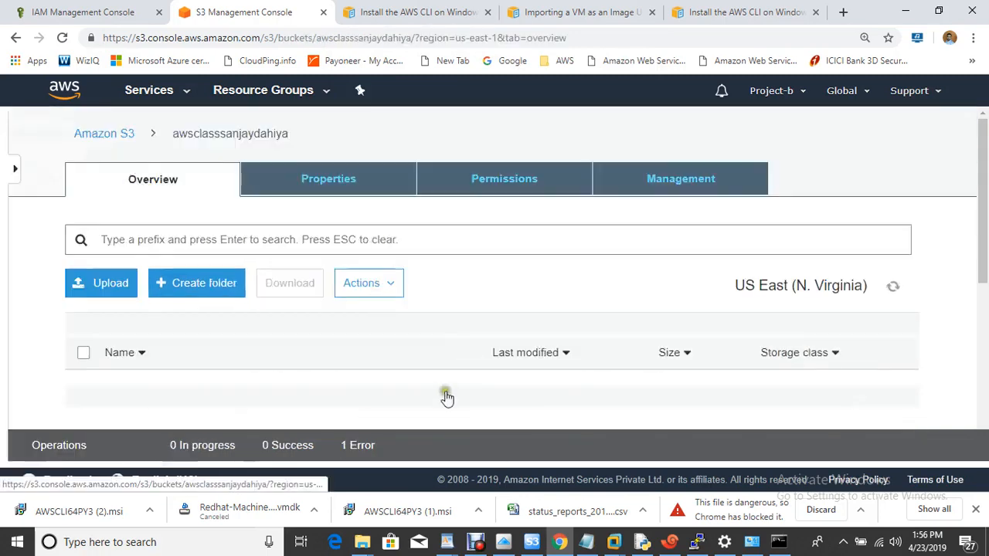
{"action": "left_click_drag", "start_coordinate": [985, 181], "coordinate": [979, 247]}
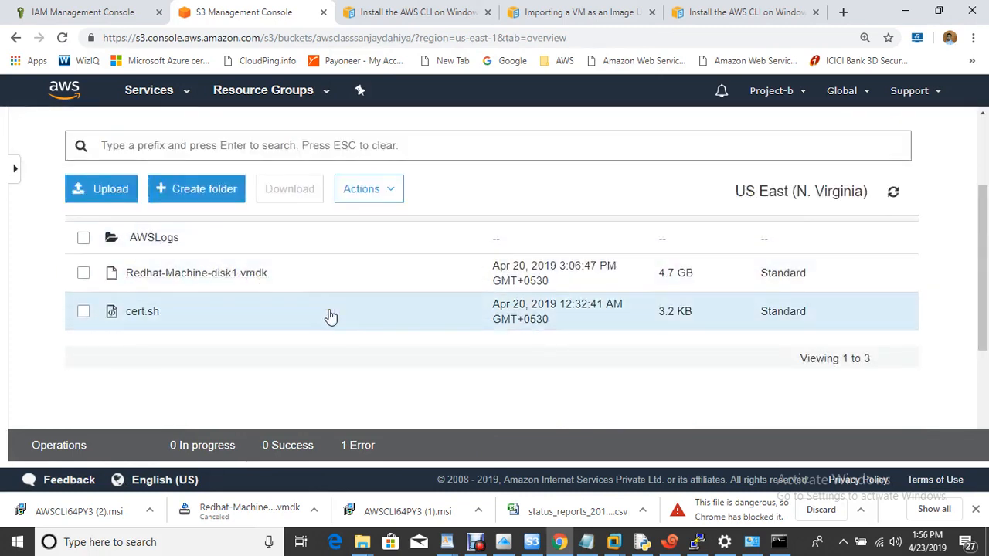
{"action": "left_click", "coordinate": [585, 542]}
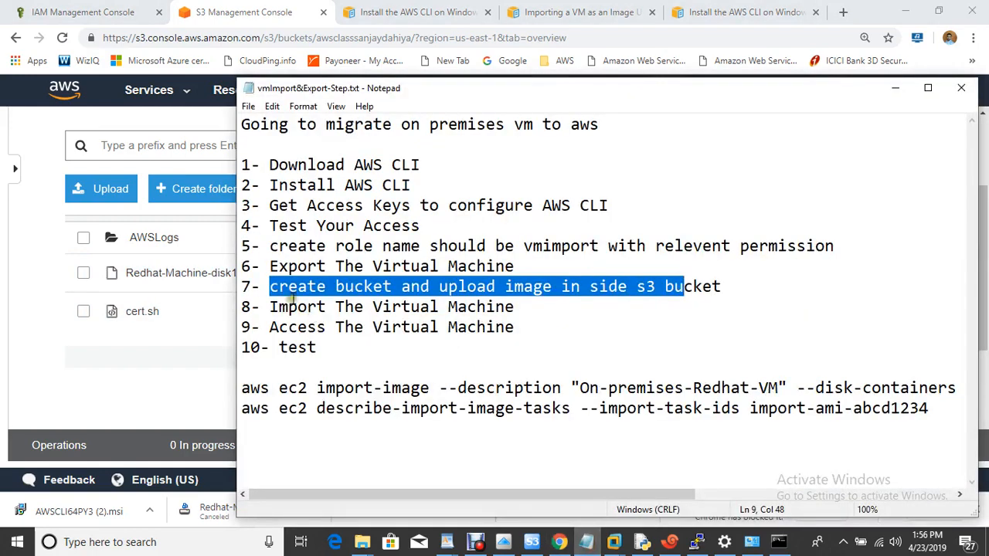
- Mark step 8, Import The Virtual Machine, in the migration notes
{"action": "left_click", "coordinate": [670, 299]}
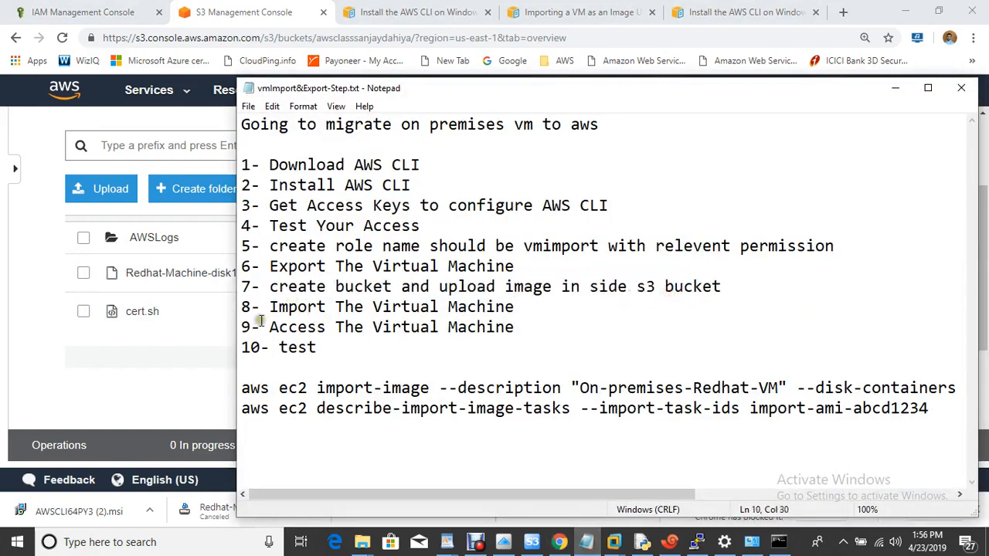
{"action": "left_click_drag", "start_coordinate": [263, 308], "coordinate": [570, 338]}
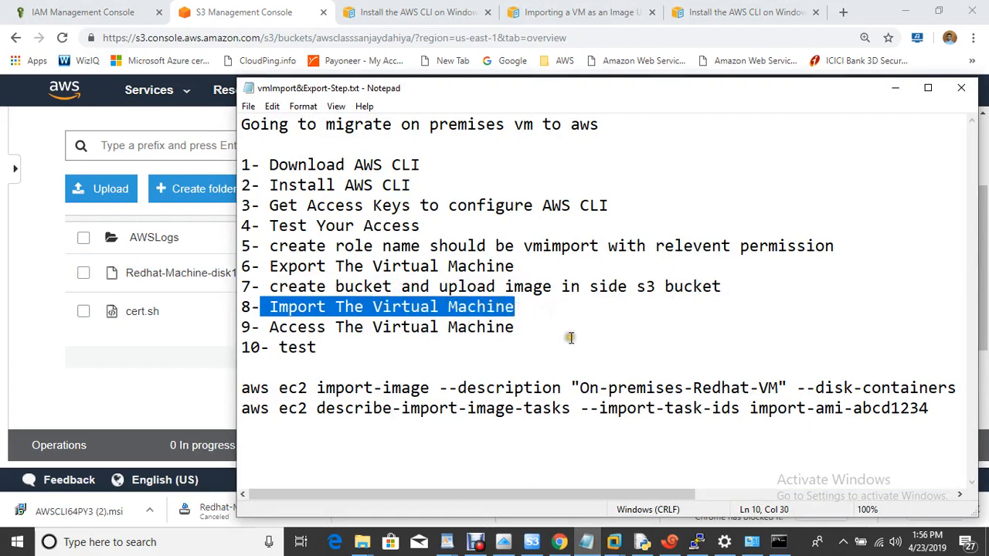
{"action": "left_click", "coordinate": [787, 544]}
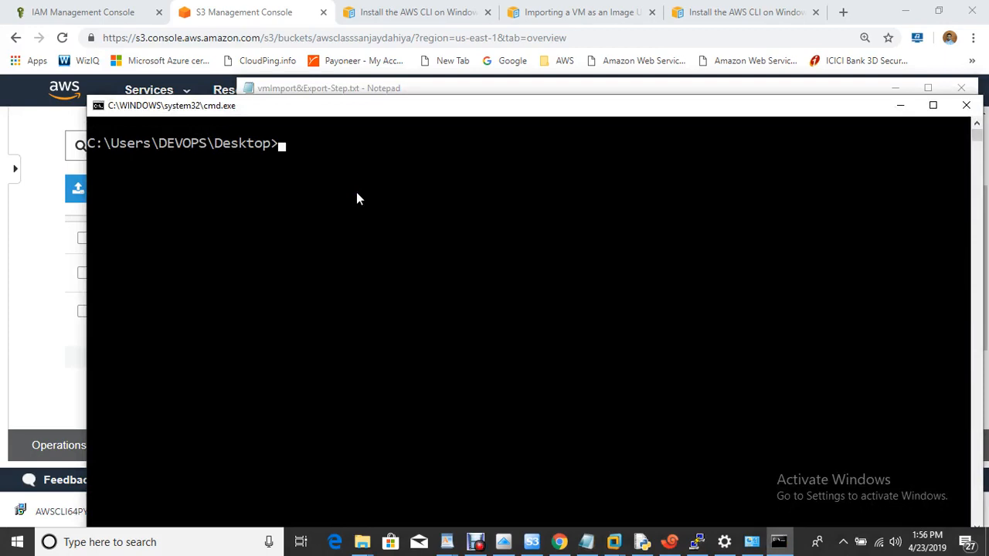
- Copy the aws iam put-role-policy example command from the VM Import documentation
{"action": "left_click", "coordinate": [550, 12]}
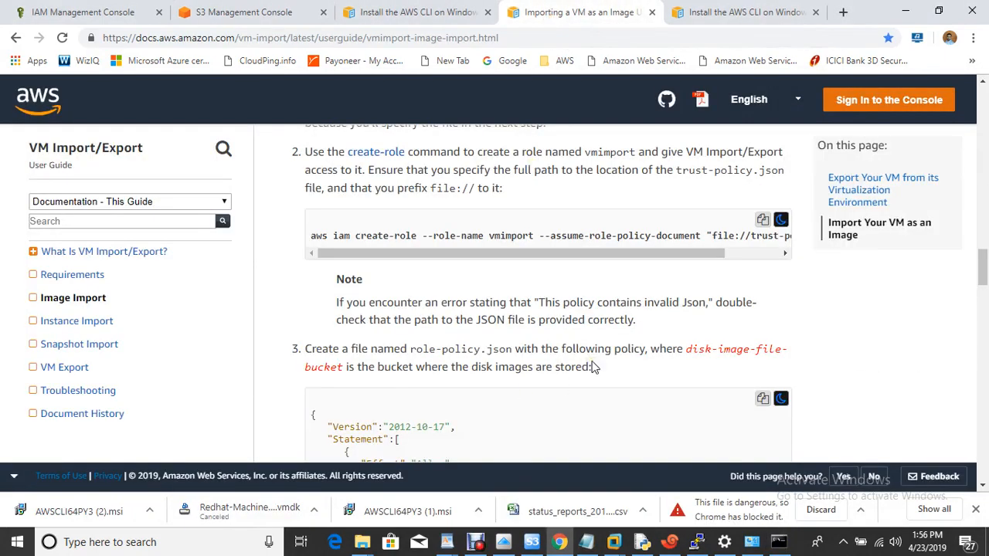
{"action": "scroll", "coordinate": [594, 367], "scroll_direction": "down", "scroll_amount": 10}
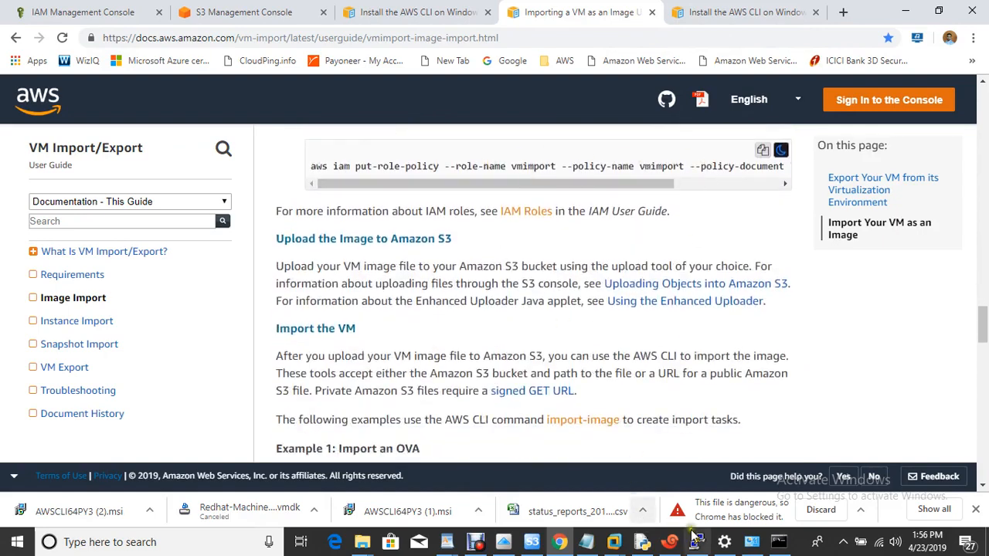
{"action": "left_click", "coordinate": [587, 543]}
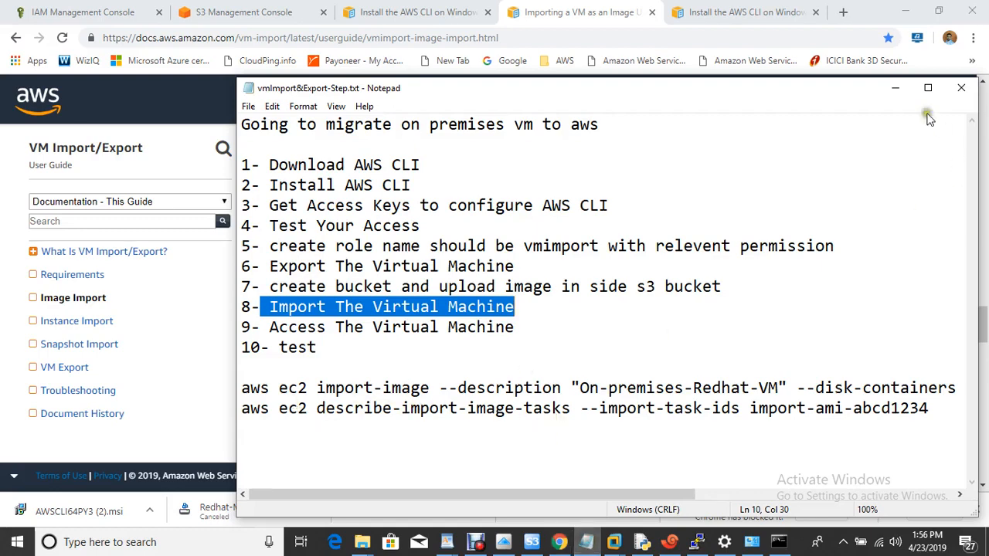
{"action": "left_click", "coordinate": [894, 97]}
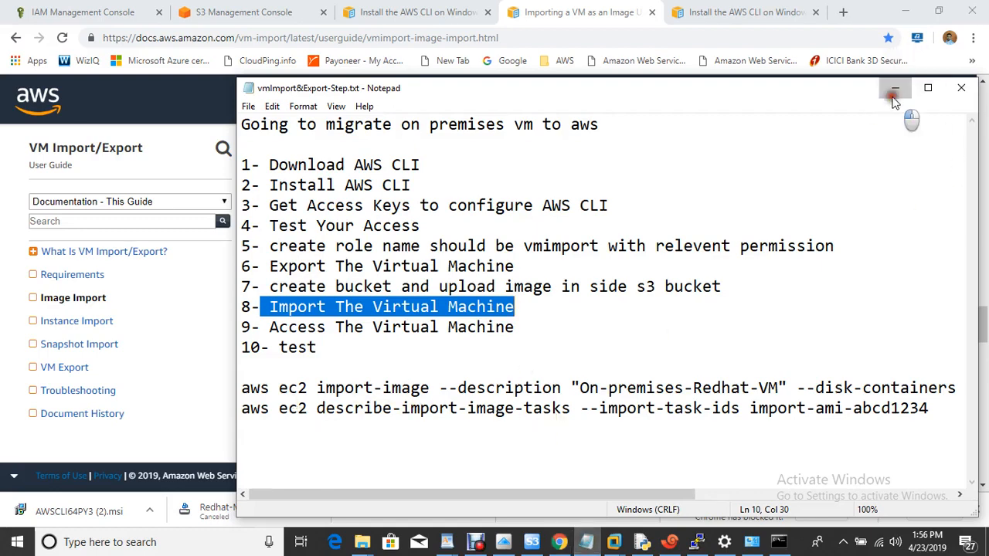
{"action": "left_click", "coordinate": [763, 150]}
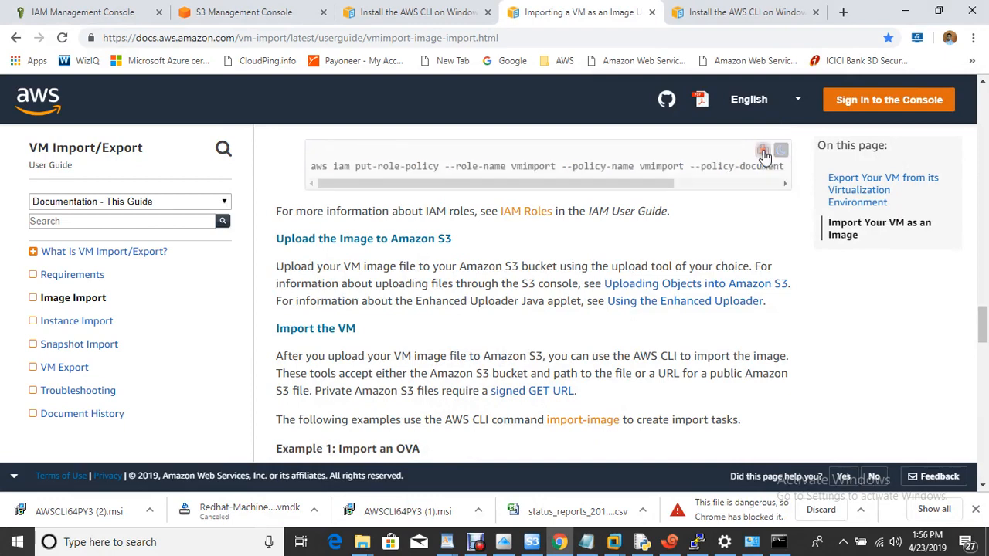
{"action": "left_click", "coordinate": [770, 152]}
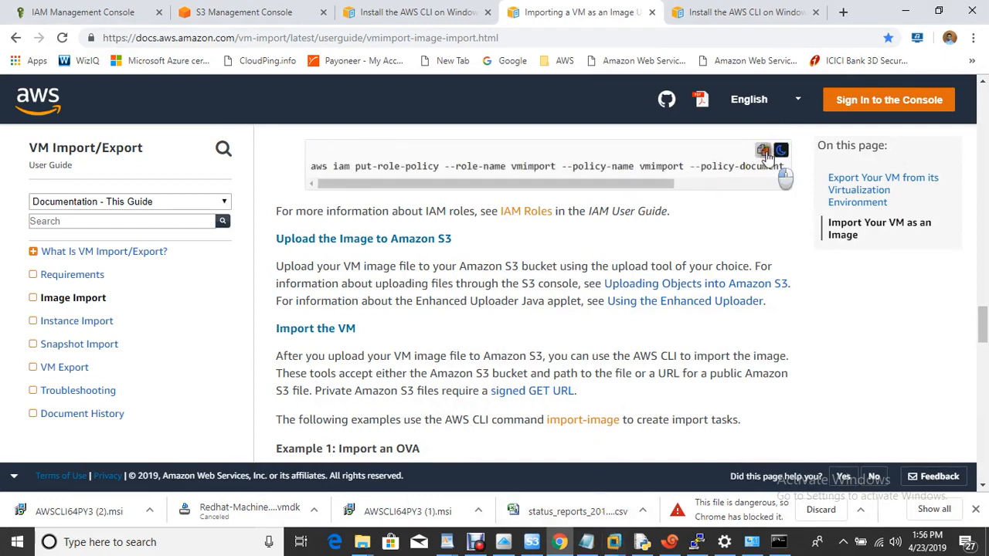
{"action": "left_click", "coordinate": [779, 542]}
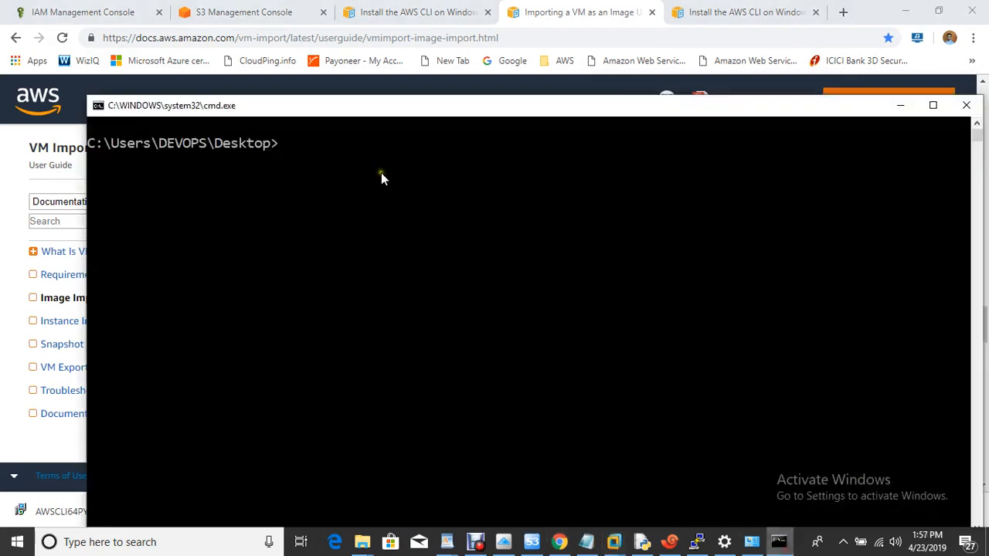
- Paste and run put-role-policy, attaching role-policy.json as the vmimport policy on vmimport
{"action": "key", "text": "ctrl+v"}
{"action": "key", "text": "Left"}
{"action": "key", "text": "Left"}
{"action": "key", "text": "Left"}
{"action": "key", "text": "Left"}
{"action": "key", "text": "Left"}
{"action": "key", "text": "Left"}
{"action": "key", "text": "Left"}
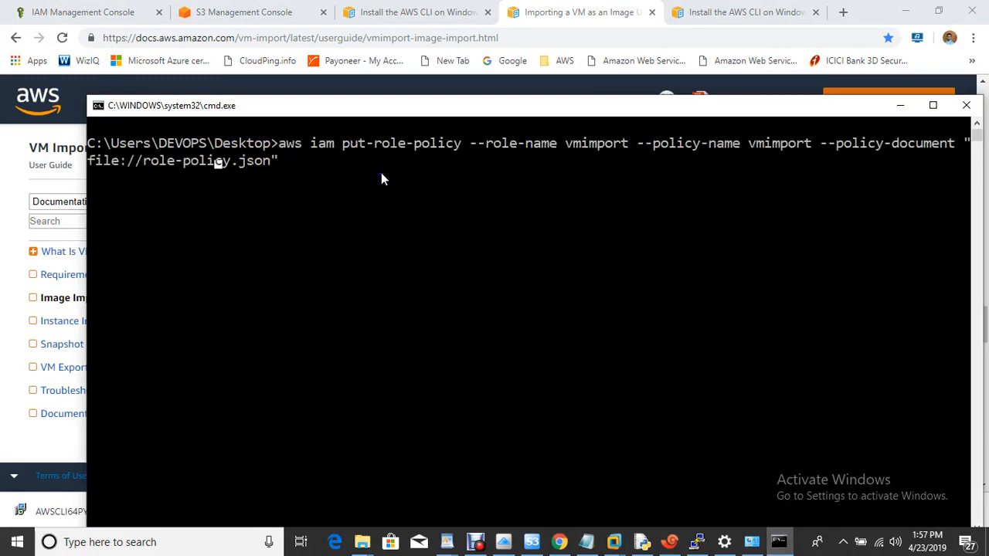
{"action": "key", "text": "Left"}
{"action": "key", "text": "Left"}
{"action": "key", "text": "Left"}
{"action": "key", "text": "Left"}
{"action": "key", "text": "Left"}
{"action": "key", "text": "Left"}
{"action": "key", "text": "Left"}
{"action": "key", "text": "Left"}
{"action": "key", "text": "Left"}
{"action": "key", "text": "Left"}
{"action": "key", "text": "Left"}
{"action": "key", "text": "Left"}
{"action": "key", "text": "Left"}
{"action": "key", "text": "Left"}
{"action": "key", "text": "Left"}
{"action": "key", "text": "Left"}
{"action": "key", "text": "Left"}
{"action": "key", "text": "Left"}
{"action": "key", "text": "Left"}
{"action": "key", "text": "Left"}
{"action": "key", "text": "Right"}
{"action": "key", "text": "Right"}
{"action": "key", "text": "Right"}
{"action": "key", "text": "Right"}
{"action": "key", "text": "Right"}
{"action": "key", "text": "Right"}
{"action": "key", "text": "Right"}
{"action": "key", "text": "Right"}
{"action": "key", "text": "Right"}
{"action": "key", "text": "Right"}
{"action": "key", "text": "Right"}
{"action": "key", "text": "Right"}
{"action": "key", "text": "Right"}
{"action": "key", "text": "Right"}
{"action": "key", "text": "Right"}
{"action": "key", "text": "Right"}
{"action": "key", "text": "Right"}
{"action": "key", "text": "Right"}
{"action": "key", "text": "Right"}
{"action": "key", "text": "Right"}
{"action": "key", "text": "Right"}
{"action": "key", "text": "Right"}
{"action": "key", "text": "Right"}
{"action": "key", "text": "Right"}
{"action": "key", "text": "Right"}
{"action": "key", "text": "Right"}
{"action": "key", "text": "Right"}
{"action": "key", "text": "Right"}
{"action": "key", "text": "Right"}
{"action": "key", "text": "Return"}
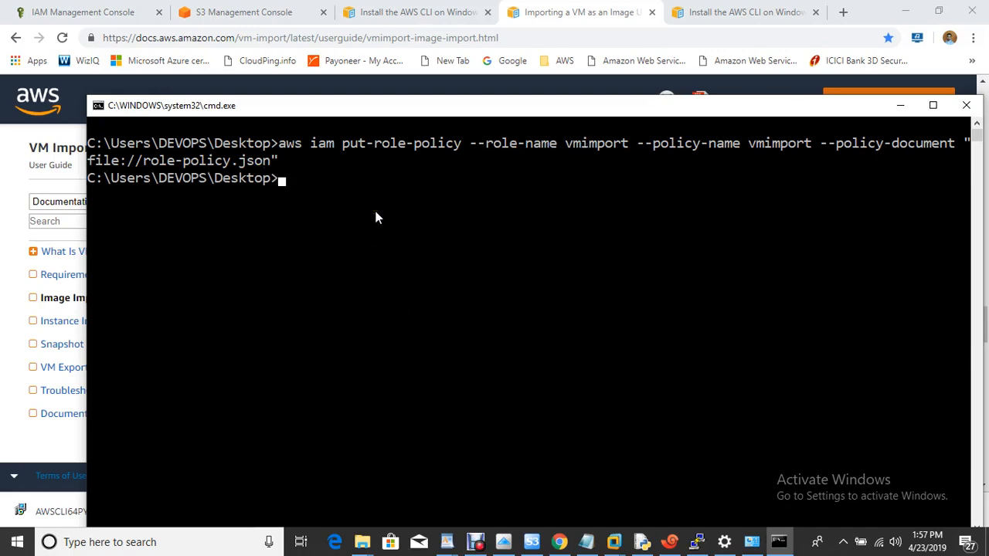
{"action": "left_click", "coordinate": [444, 9]}
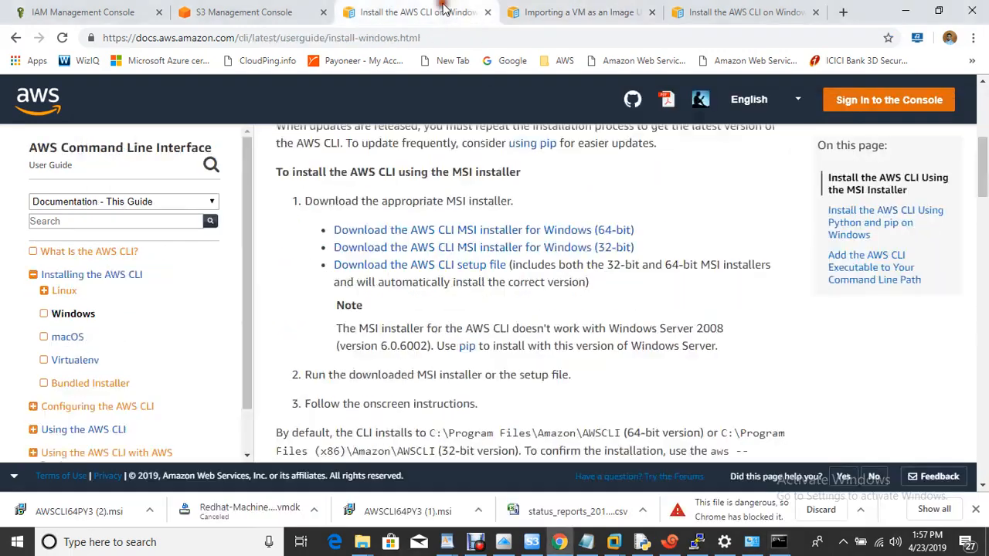
- Copy the aws ec2 import-image example and paste it into Command Prompt
{"action": "left_click", "coordinate": [572, 9]}
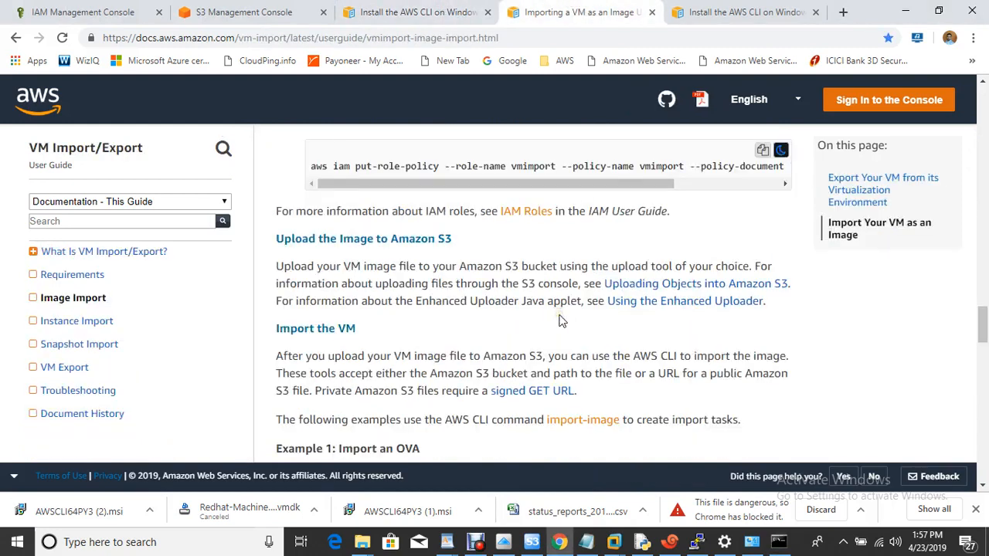
{"action": "scroll", "coordinate": [562, 321], "scroll_direction": "down", "scroll_amount": 6}
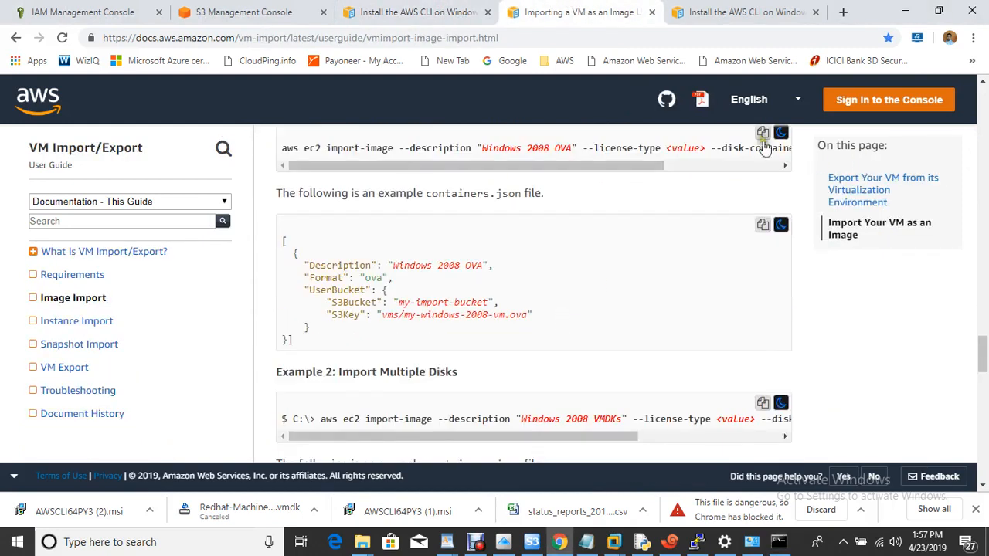
{"action": "left_click", "coordinate": [762, 136]}
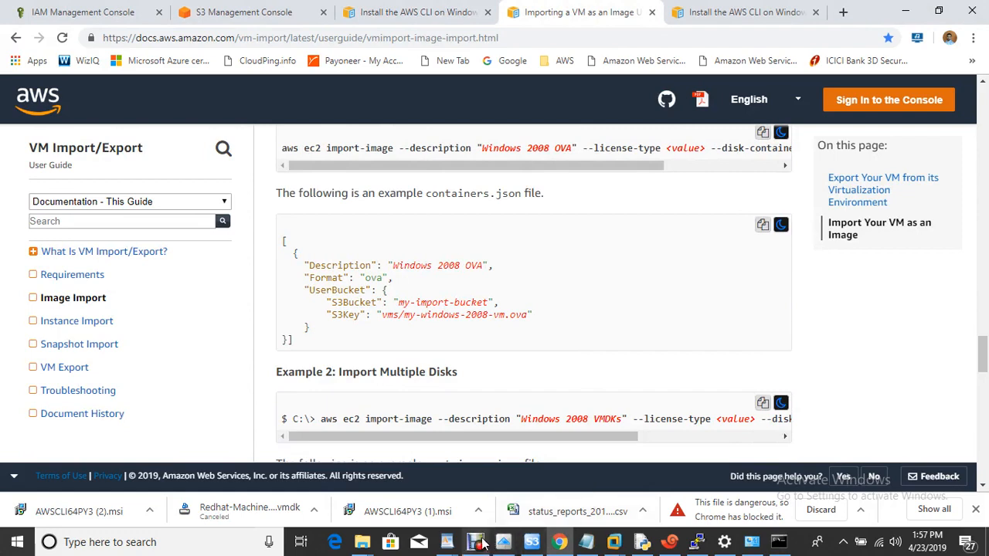
{"action": "left_click", "coordinate": [779, 542]}
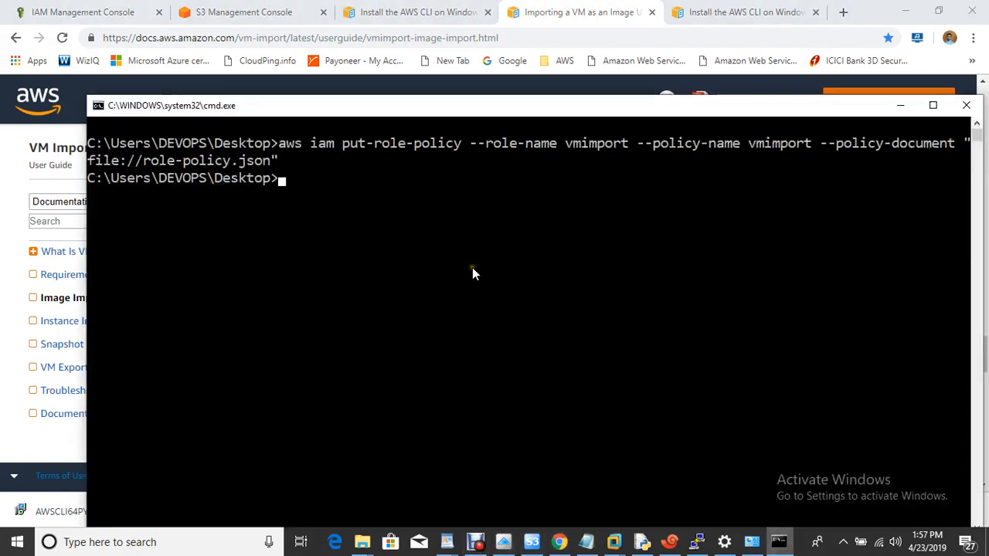
{"action": "right_click", "coordinate": [472, 267]}
- Change the description to onpremisesvm and remove the --license-type option
{"action": "key", "text": "Left"}
{"action": "key", "text": "Left"}
{"action": "key", "text": "Left"}
{"action": "key", "text": "Left"}
{"action": "key", "text": "Left"}
{"action": "key", "text": "Left"}
{"action": "key", "text": "Left"}
{"action": "key", "text": "Left"}
{"action": "key", "text": "Left"}
{"action": "key", "text": "Left"}
{"action": "key", "text": "Left"}
{"action": "key", "text": "Left"}
{"action": "key", "text": "Left"}
{"action": "key", "text": "Left"}
{"action": "key", "text": "Left"}
{"action": "key", "text": "Left"}
{"action": "key", "text": "Left"}
{"action": "key", "text": "Left"}
{"action": "key", "text": "Left"}
{"action": "key", "text": "Left"}
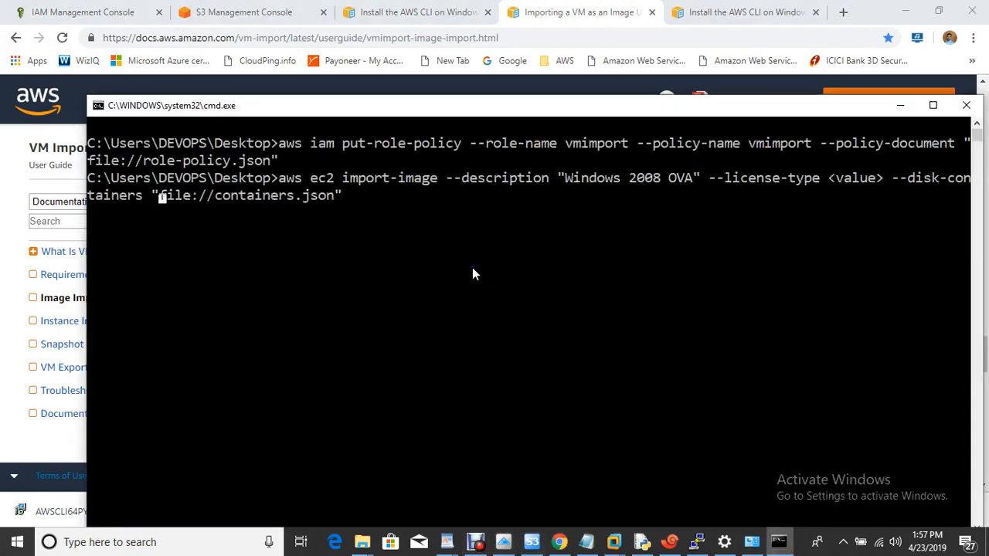
{"action": "key", "text": "Left"}
{"action": "key", "text": "Left"}
{"action": "key", "text": "Left"}
{"action": "key", "text": "Left"}
{"action": "key", "text": "Left"}
{"action": "key", "text": "Left"}
{"action": "key", "text": "Left"}
{"action": "key", "text": "Left"}
{"action": "key", "text": "Left"}
{"action": "key", "text": "Left"}
{"action": "key", "text": "Left"}
{"action": "key", "text": "Left"}
{"action": "key", "text": "Left"}
{"action": "key", "text": "Left"}
{"action": "key", "text": "Left"}
{"action": "key", "text": "Left"}
{"action": "key", "text": "Left"}
{"action": "key", "text": "Left"}
{"action": "key", "text": "Left"}
{"action": "key", "text": "Left"}
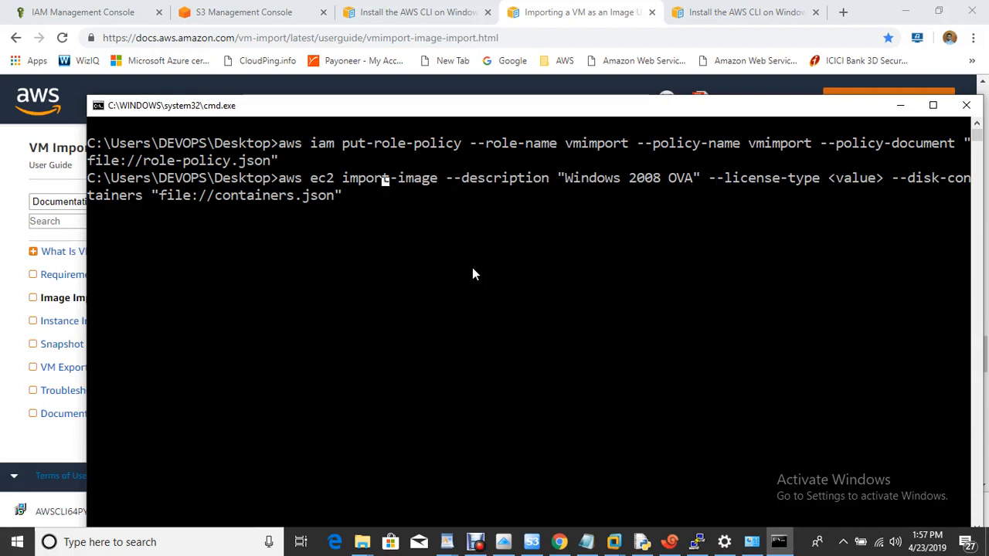
{"action": "key", "text": "Left"}
{"action": "key", "text": "Left"}
{"action": "key", "text": "Left"}
{"action": "key", "text": "Left"}
{"action": "key", "text": "Left"}
{"action": "key", "text": "Left"}
{"action": "key", "text": "Left"}
{"action": "key", "text": "Left"}
{"action": "key", "text": "Left"}
{"action": "key", "text": "Left"}
{"action": "key", "text": "Left"}
{"action": "key", "text": "Left"}
{"action": "key", "text": "Left"}
{"action": "key", "text": "Right"}
{"action": "key", "text": "Right"}
{"action": "key", "text": "Right"}
{"action": "key", "text": "Right"}
{"action": "key", "text": "Right"}
{"action": "key", "text": "Right"}
{"action": "key", "text": "Right"}
{"action": "key", "text": "Right"}
{"action": "key", "text": "Right"}
{"action": "key", "text": "Right"}
{"action": "key", "text": "Right"}
{"action": "key", "text": "Right"}
{"action": "key", "text": "Right"}
{"action": "key", "text": "Right"}
{"action": "key", "text": "Right"}
{"action": "key", "text": "Right"}
{"action": "key", "text": "Right"}
{"action": "key", "text": "Right"}
{"action": "key", "text": "Right"}
{"action": "key", "text": "Right"}
{"action": "key", "text": "Right"}
{"action": "key", "text": "Right"}
{"action": "key", "text": "Right"}
{"action": "key", "text": "Right"}
{"action": "key", "text": "Right"}
{"action": "key", "text": "Right"}
{"action": "key", "text": "Right"}
{"action": "key", "text": "Right"}
{"action": "key", "text": "Right"}
{"action": "key", "text": "Right"}
{"action": "key", "text": "Right"}
{"action": "key", "text": "Right"}
{"action": "key", "text": "Right"}
{"action": "key", "text": "Right"}
{"action": "key", "text": "Right"}
{"action": "key", "text": "BackSpace"}
{"action": "key", "text": "BackSpace"}
{"action": "key", "text": "BackSpace"}
{"action": "key", "text": "BackSpace"}
{"action": "key", "text": "BackSpace"}
{"action": "key", "text": "BackSpace"}
{"action": "key", "text": "BackSpace"}
{"action": "key", "text": "BackSpace"}
{"action": "key", "text": "BackSpace"}
{"action": "key", "text": "BackSpace"}
{"action": "key", "text": "BackSpace"}
{"action": "key", "text": "BackSpace"}
{"action": "key", "text": "BackSpace"}
{"action": "key", "text": "BackSpace"}
{"action": "key", "text": "BackSpace"}
{"action": "key", "text": "BackSpace"}
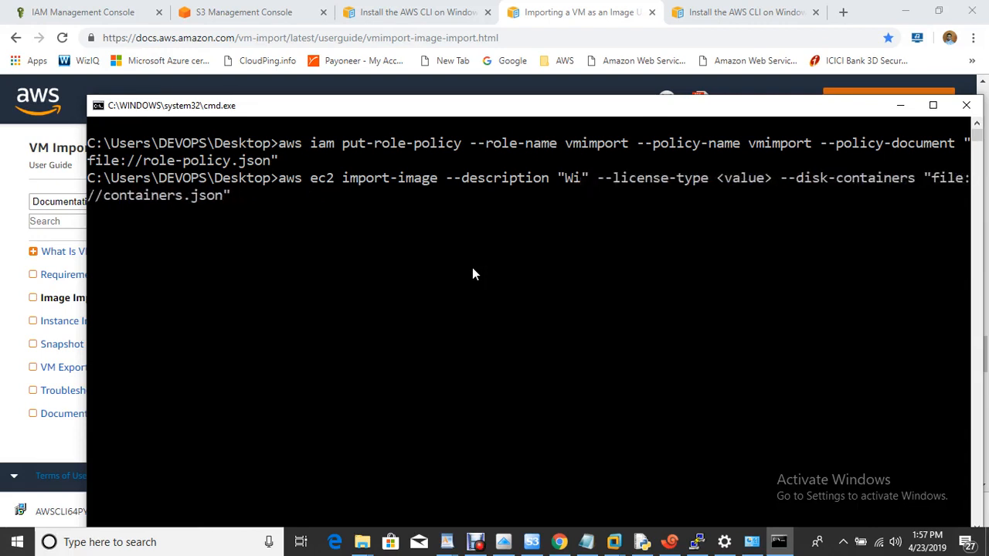
{"action": "type", "text": "onpremises"}
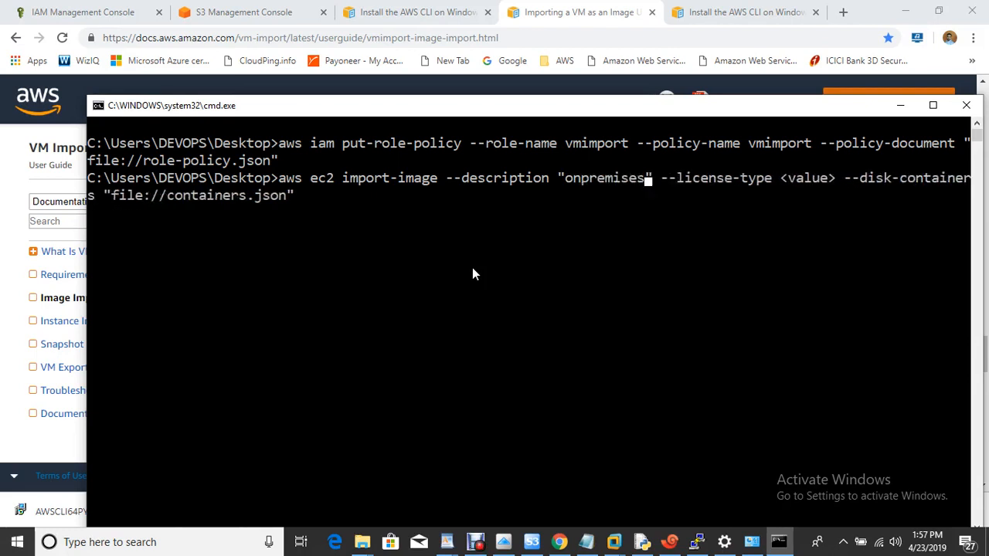
{"action": "type", "text": "vm"}
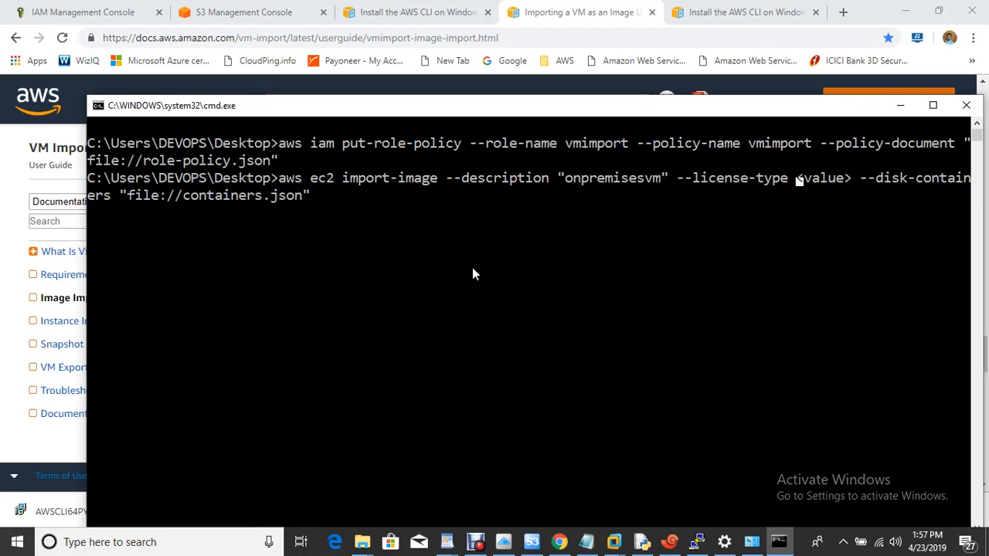
{"action": "key", "text": "BackSpace"}
{"action": "key", "text": "BackSpace"}
{"action": "key", "text": "BackSpace"}
{"action": "key", "text": "BackSpace"}
{"action": "key", "text": "BackSpace"}
{"action": "key", "text": "BackSpace"}
{"action": "key", "text": "BackSpace"}
{"action": "key", "text": "BackSpace"}
{"action": "key", "text": "BackSpace"}
{"action": "key", "text": "BackSpace"}
{"action": "key", "text": "BackSpace"}
{"action": "key", "text": "BackSpace"}
{"action": "key", "text": "BackSpace"}
{"action": "key", "text": "BackSpace"}
{"action": "key", "text": "BackSpace"}
{"action": "key", "text": "BackSpace"}
{"action": "key", "text": "BackSpace"}
{"action": "key", "text": "BackSpace"}
{"action": "key", "text": "BackSpace"}
{"action": "key", "text": "BackSpace"}
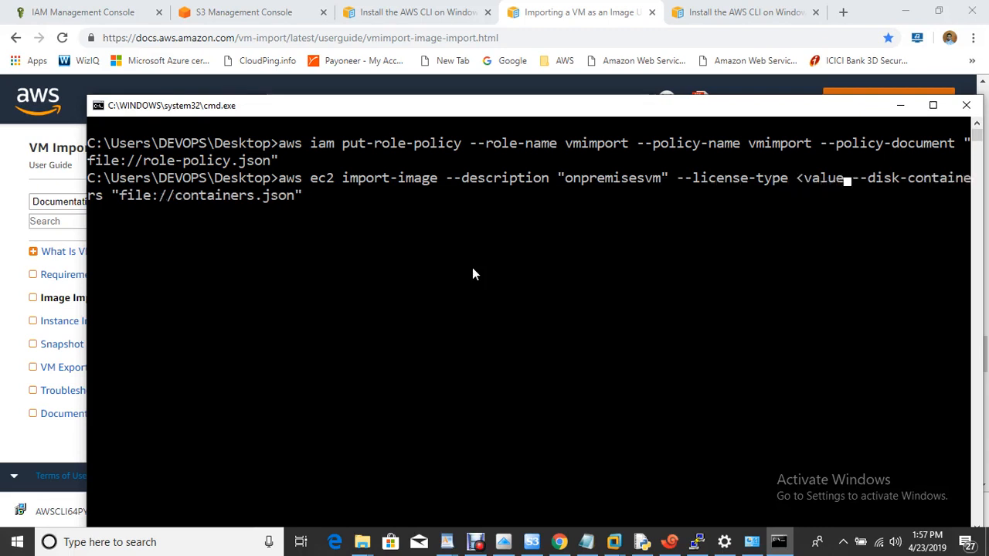
{"action": "key", "text": "BackSpace"}
{"action": "key", "text": "BackSpace"}
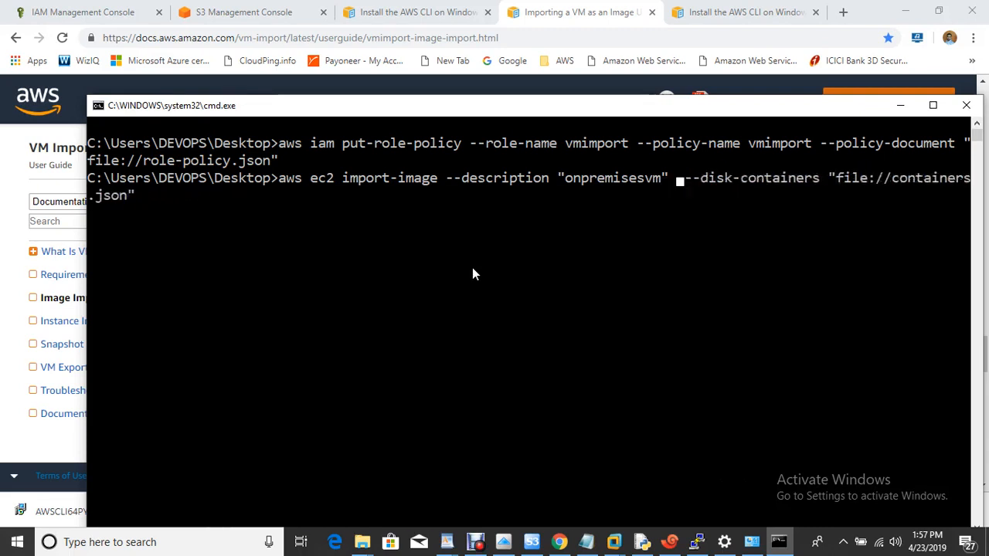
{"action": "key", "text": "Right"}
{"action": "key", "text": "Right"}
{"action": "key", "text": "Right"}
{"action": "key", "text": "Right"}
{"action": "key", "text": "Right"}
{"action": "key", "text": "Right"}
{"action": "key", "text": "Right"}
{"action": "key", "text": "Right"}
{"action": "key", "text": "Right"}
{"action": "key", "text": "Right"}
{"action": "key", "text": "Right"}
{"action": "key", "text": "Right"}
{"action": "key", "text": "Right"}
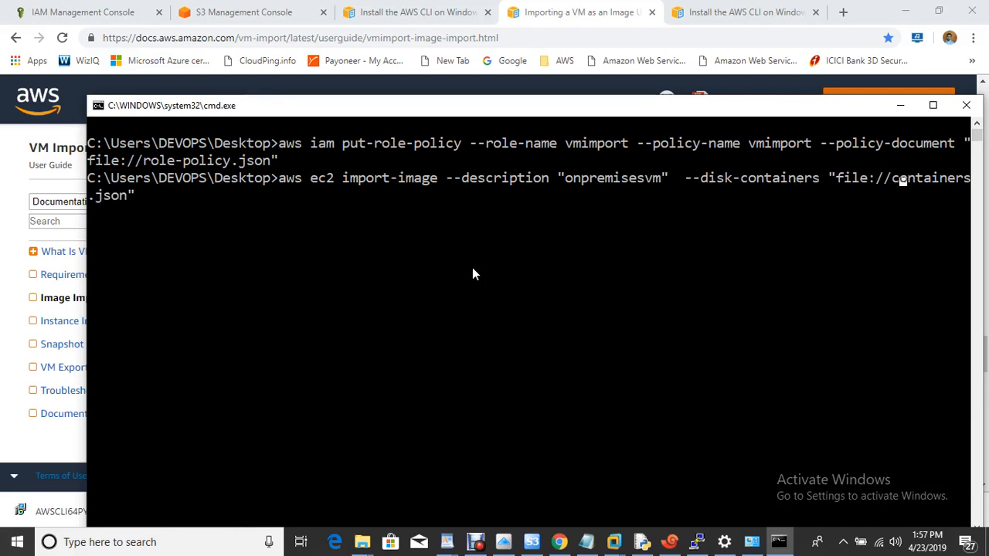
- Open a blank Notepad document and paste in the example containers.json from the VM import documentation
{"action": "left_click", "coordinate": [477, 544]}
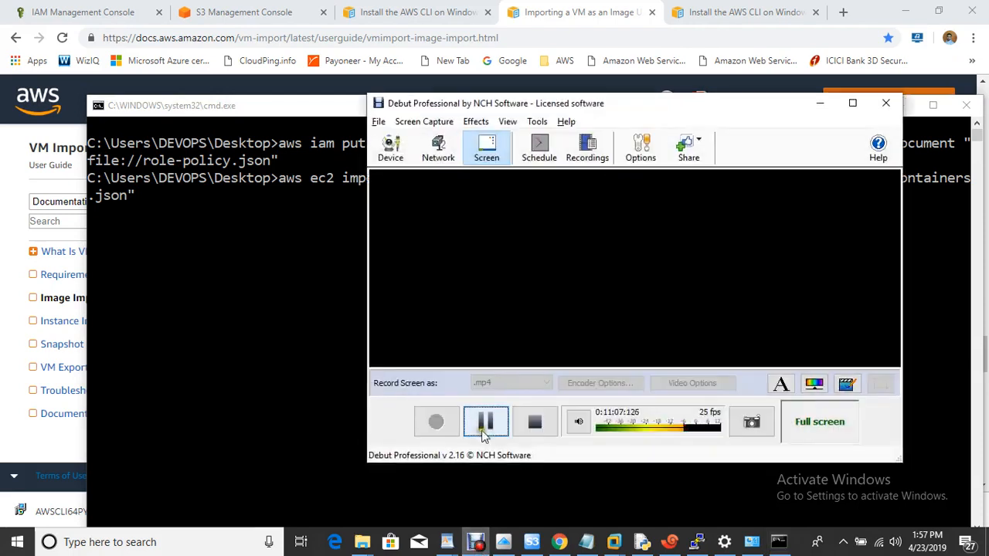
{"action": "left_click", "coordinate": [667, 215]}
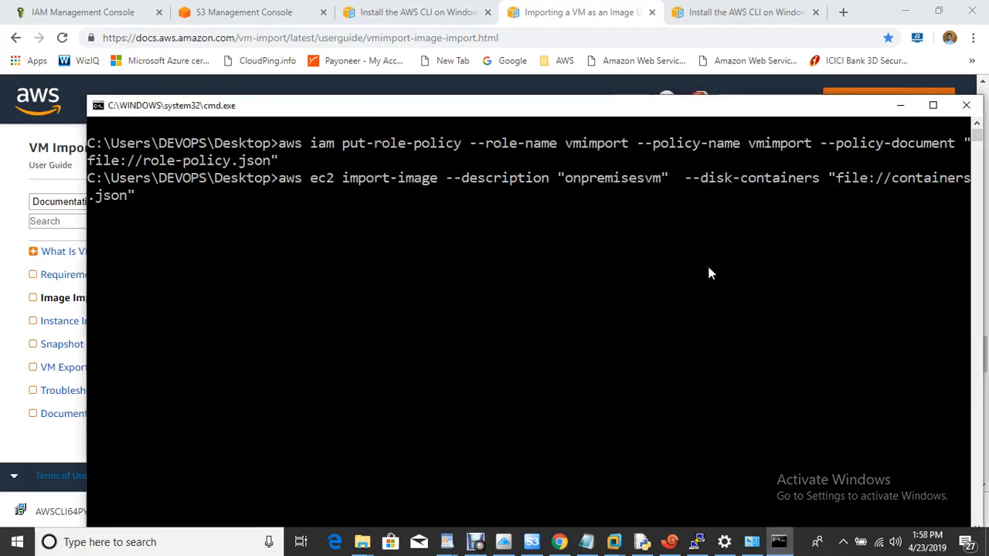
{"action": "key", "text": "super+r"}
{"action": "key", "text": "Return"}
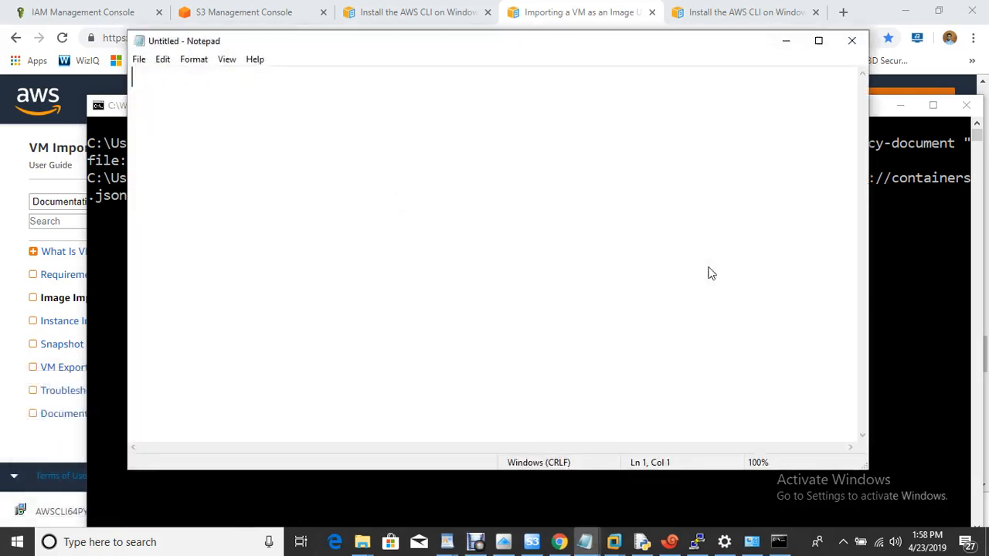
{"action": "left_click", "coordinate": [753, 17]}
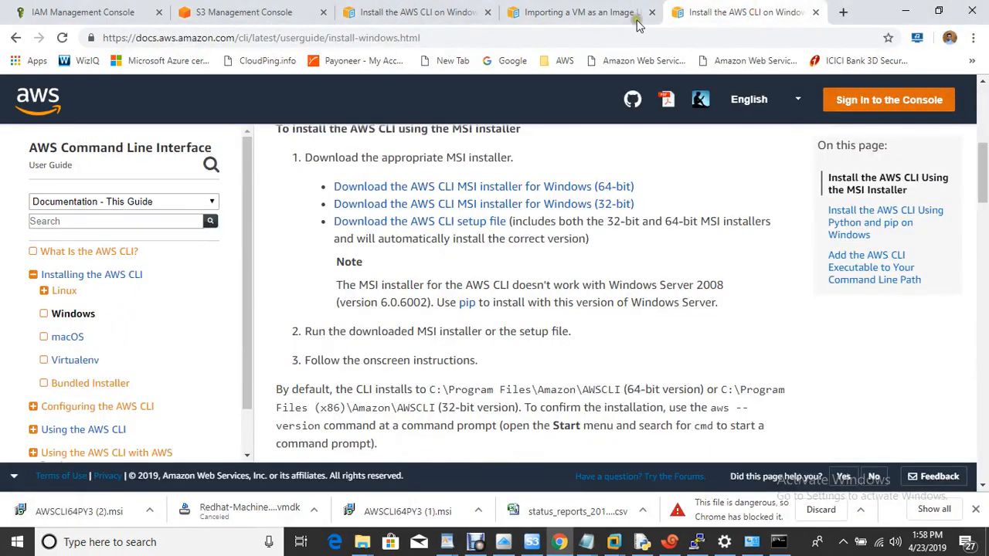
{"action": "left_click", "coordinate": [595, 15]}
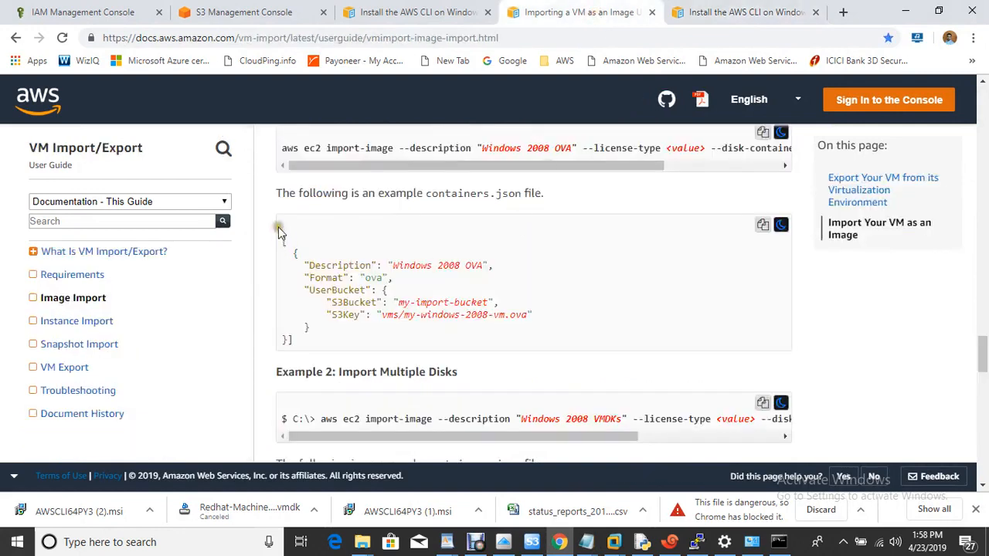
{"action": "left_click", "coordinate": [761, 228]}
{"action": "mouse_move", "coordinate": [642, 542]}
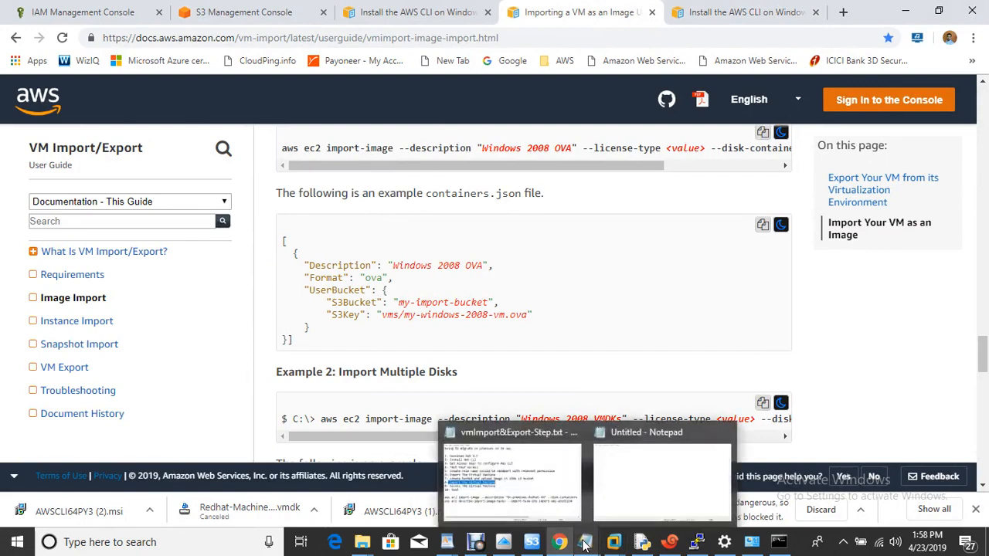
{"action": "left_click", "coordinate": [667, 463]}
{"action": "key", "text": "ctrl+v"}
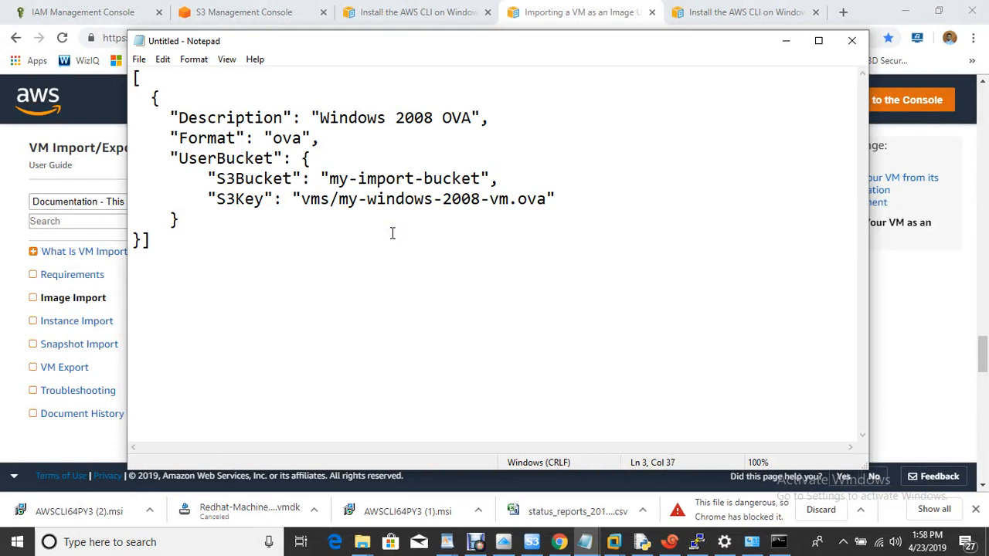
- Set Description to onpremisesvm, Format to vmdk, S3Bucket to the class bucket, and empty S3Key
{"action": "key", "text": "BackSpace"}
{"action": "key", "text": "BackSpace"}
{"action": "key", "text": "BackSpace"}
{"action": "key", "text": "BackSpace"}
{"action": "key", "text": "BackSpace"}
{"action": "key", "text": "BackSpace"}
{"action": "key", "text": "BackSpace"}
{"action": "key", "text": "BackSpace"}
{"action": "key", "text": "BackSpace"}
{"action": "key", "text": "BackSpace"}
{"action": "key", "text": "BackSpace"}
{"action": "key", "text": "BackSpace"}
{"action": "key", "text": "BackSpace"}
{"action": "key", "text": "BackSpace"}
{"action": "key", "text": "BackSpace"}
{"action": "key", "text": "BackSpace"}
{"action": "type", "text": "o"}
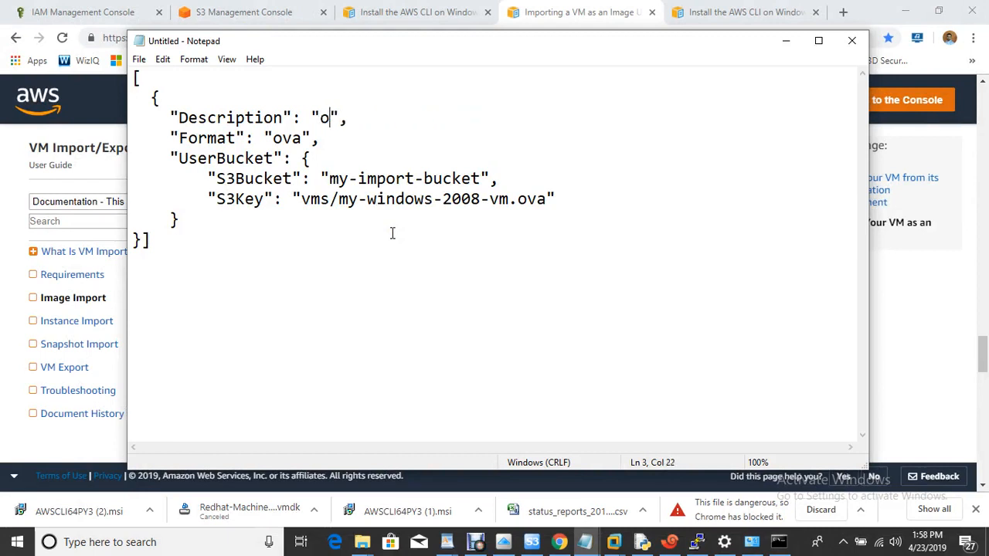
{"action": "type", "text": "npremises"}
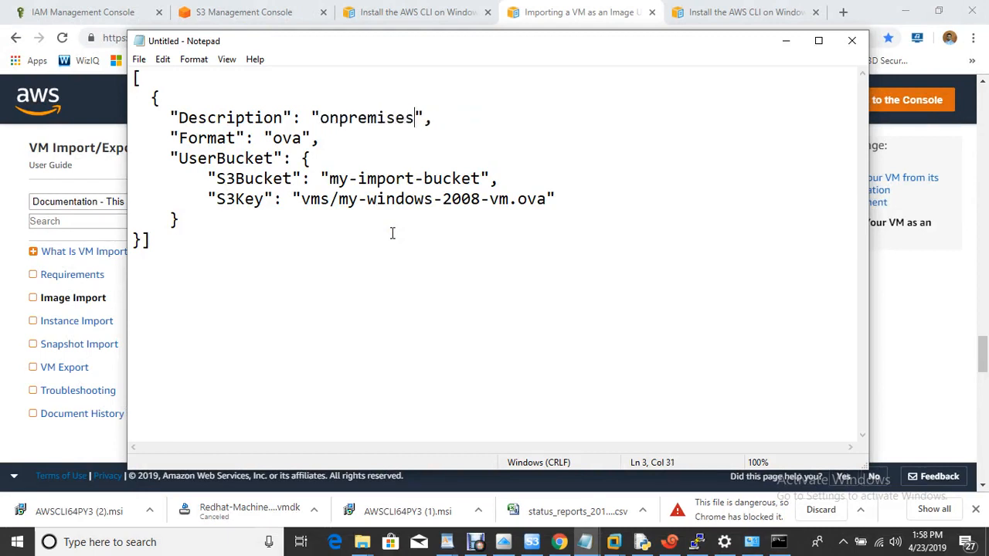
{"action": "type", "text": "vm"}
{"action": "key", "text": "BackSpace"}
{"action": "key", "text": "BackSpace"}
{"action": "key", "text": "BackSpace"}
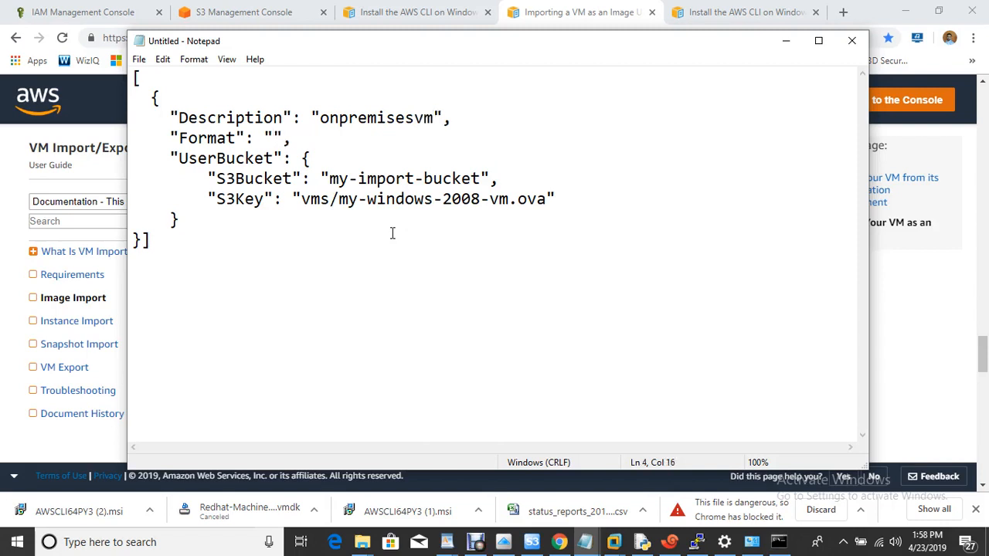
{"action": "type", "text": "vmdk"}
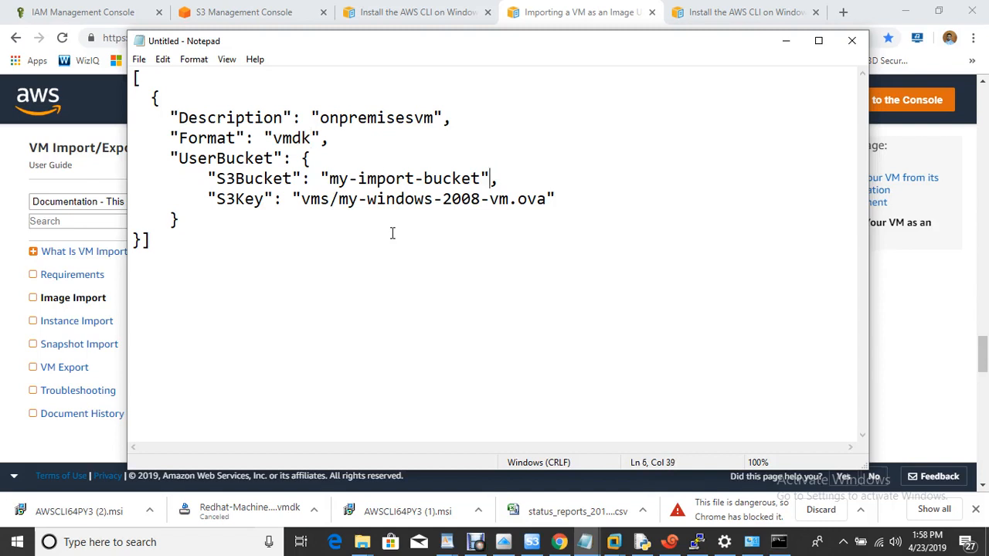
{"action": "key", "text": "BackSpace"}
{"action": "key", "text": "BackSpace"}
{"action": "key", "text": "BackSpace"}
{"action": "key", "text": "BackSpace"}
{"action": "key", "text": "BackSpace"}
{"action": "key", "text": "BackSpace"}
{"action": "key", "text": "BackSpace"}
{"action": "key", "text": "BackSpace"}
{"action": "key", "text": "BackSpace"}
{"action": "key", "text": "BackSpace"}
{"action": "key", "text": "BackSpace"}
{"action": "key", "text": "BackSpace"}
{"action": "key", "text": "BackSpace"}
{"action": "key", "text": "BackSpace"}
{"action": "key", "text": "BackSpace"}
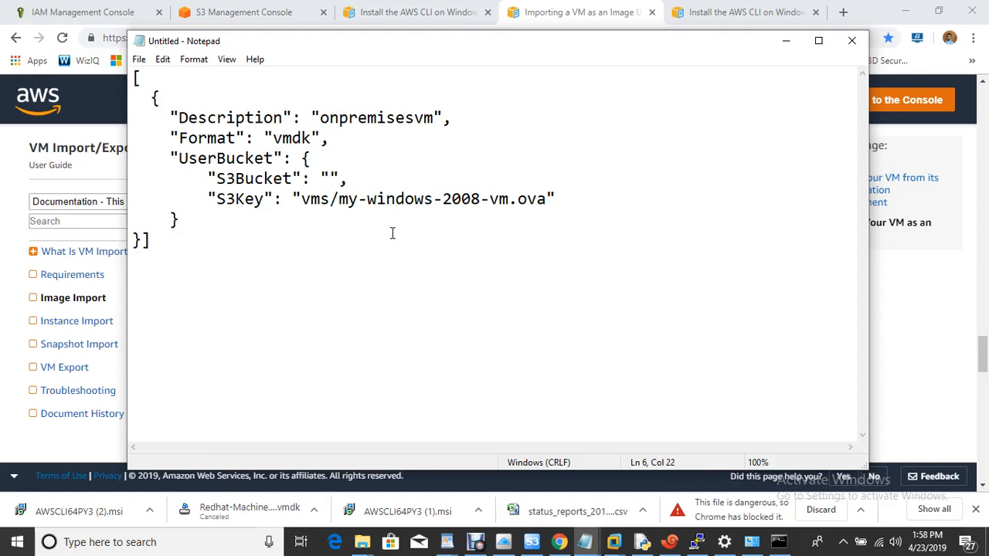
{"action": "type", "text": "awsclasssanjay"}
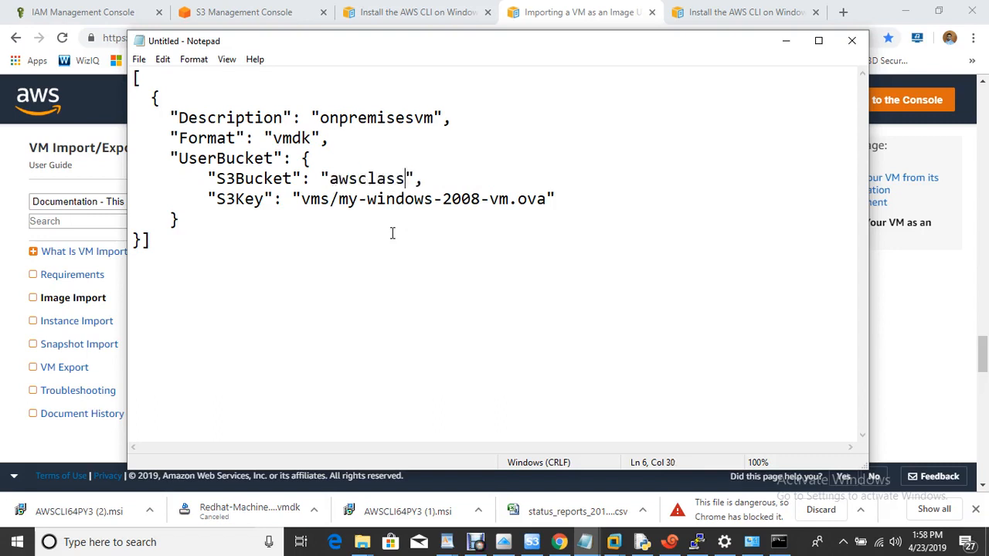
{"action": "type", "text": "dahiya"}
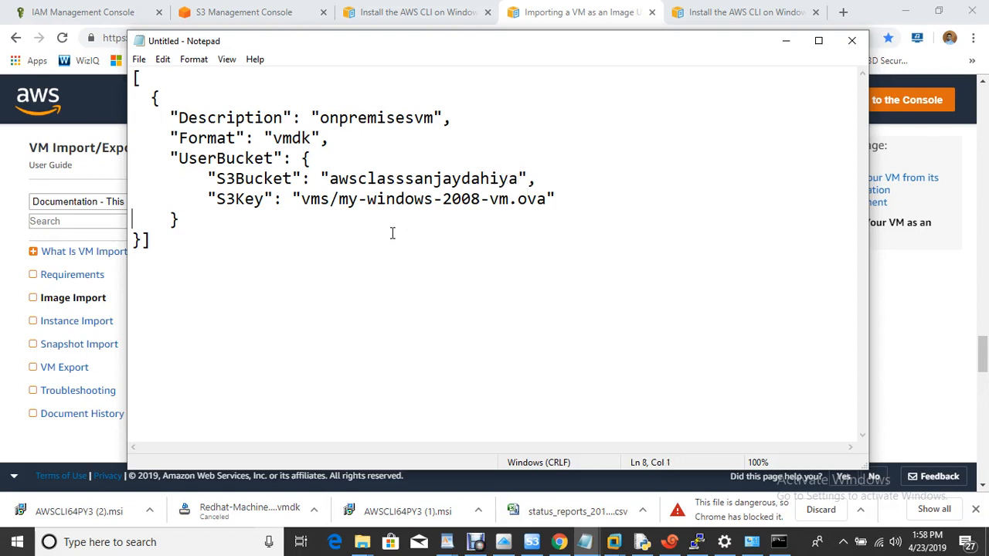
{"action": "key", "text": "BackSpace"}
{"action": "key", "text": "BackSpace"}
{"action": "key", "text": "BackSpace"}
{"action": "key", "text": "BackSpace"}
{"action": "key", "text": "BackSpace"}
{"action": "key", "text": "BackSpace"}
{"action": "key", "text": "BackSpace"}
{"action": "key", "text": "BackSpace"}
{"action": "key", "text": "BackSpace"}
{"action": "key", "text": "BackSpace"}
{"action": "key", "text": "BackSpace"}
{"action": "key", "text": "BackSpace"}
{"action": "key", "text": "BackSpace"}
{"action": "key", "text": "BackSpace"}
{"action": "key", "text": "BackSpace"}
{"action": "key", "text": "BackSpace"}
{"action": "key", "text": "BackSpace"}
{"action": "key", "text": "BackSpace"}
{"action": "key", "text": "BackSpace"}
{"action": "key", "text": "BackSpace"}
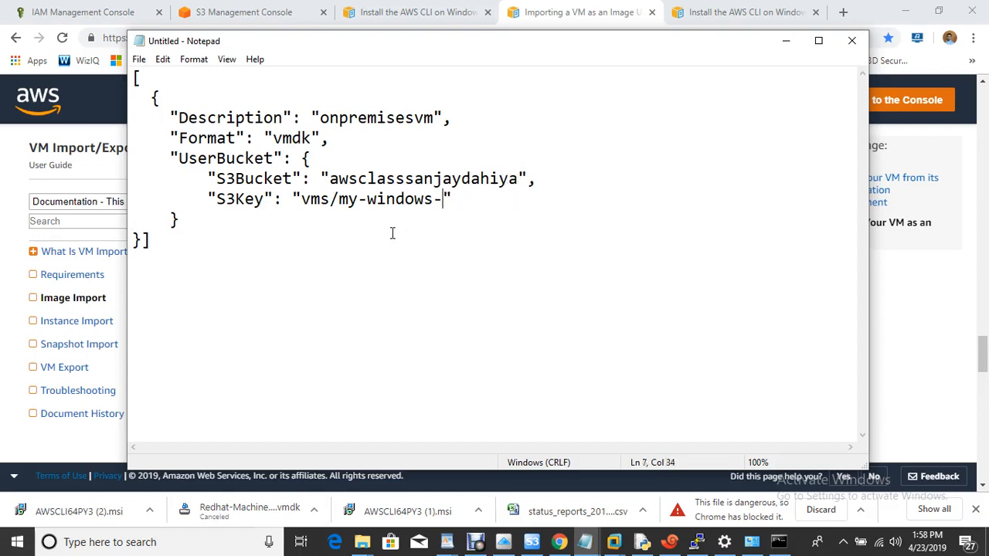
{"action": "key", "text": "BackSpace"}
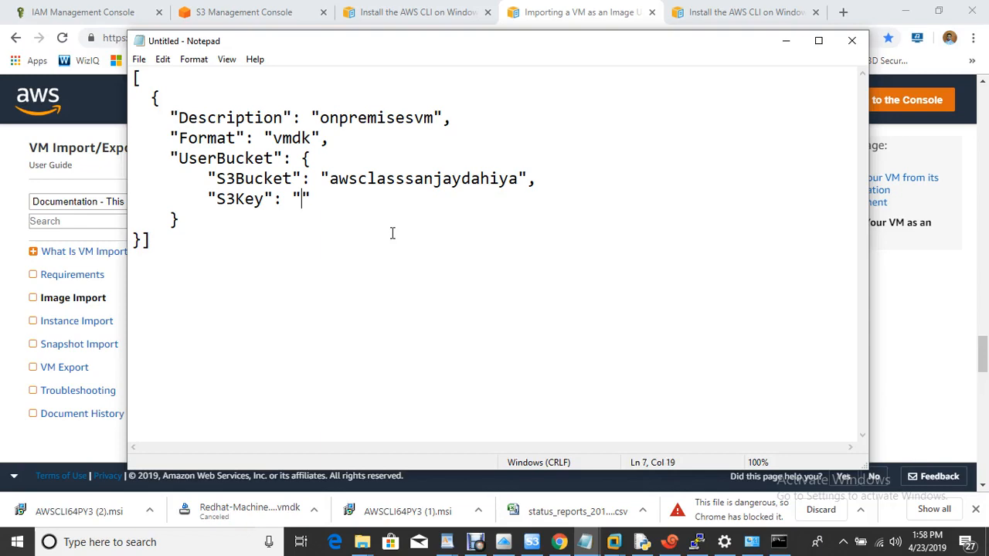
{"action": "left_click", "coordinate": [126, 14]}
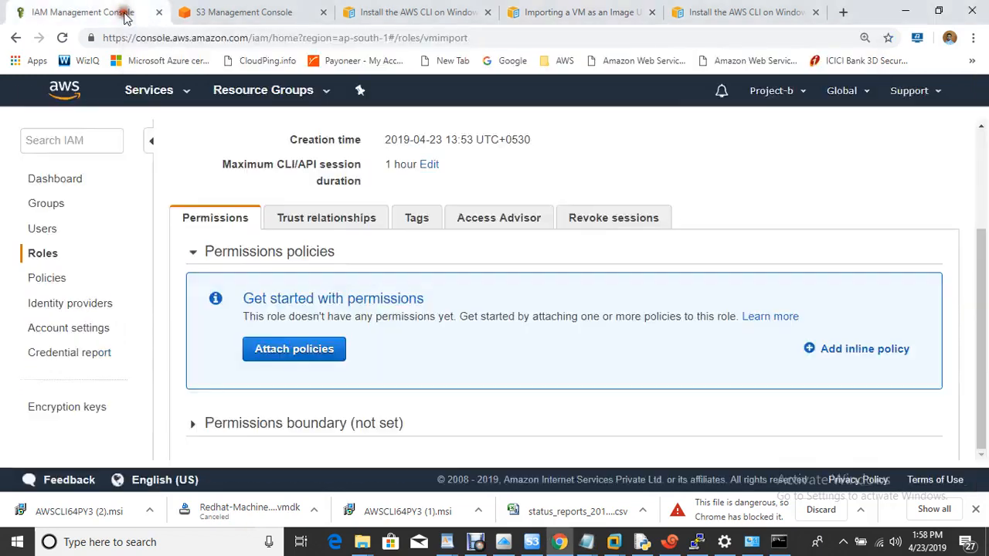
- Open the Redhat-Machine-disk1.vmdk object in the S3 bucket and copy its Object URL
{"action": "left_click", "coordinate": [227, 14]}
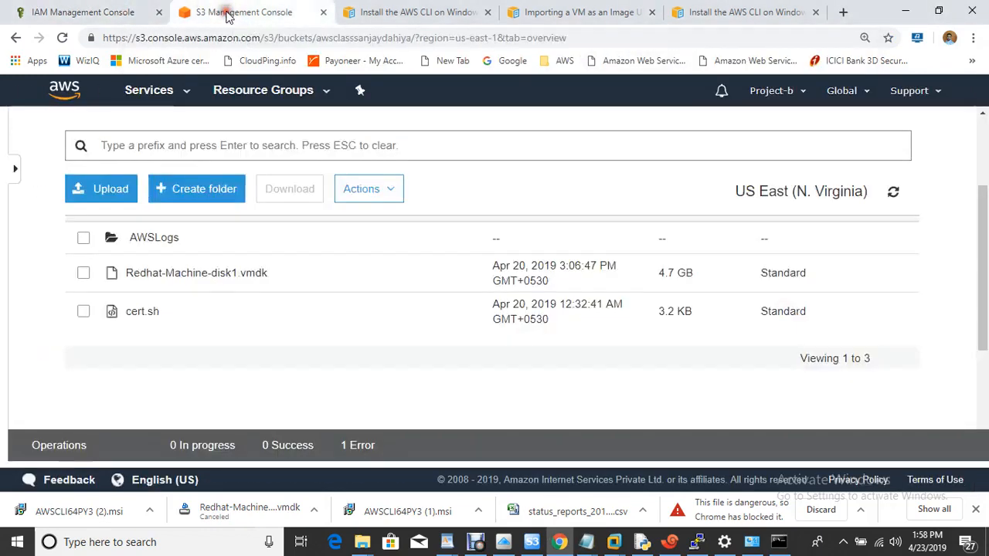
{"action": "right_click", "coordinate": [168, 280]}
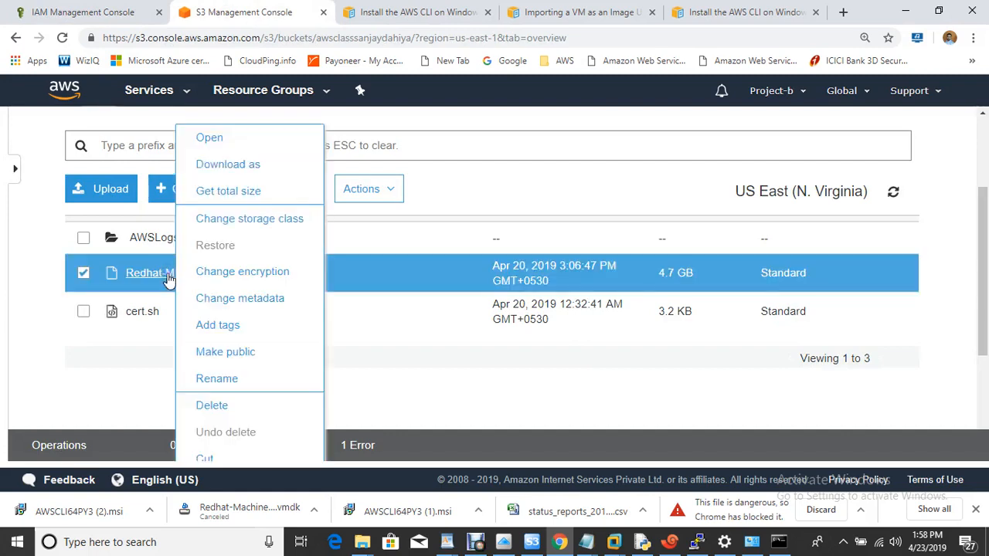
{"action": "left_click", "coordinate": [396, 373]}
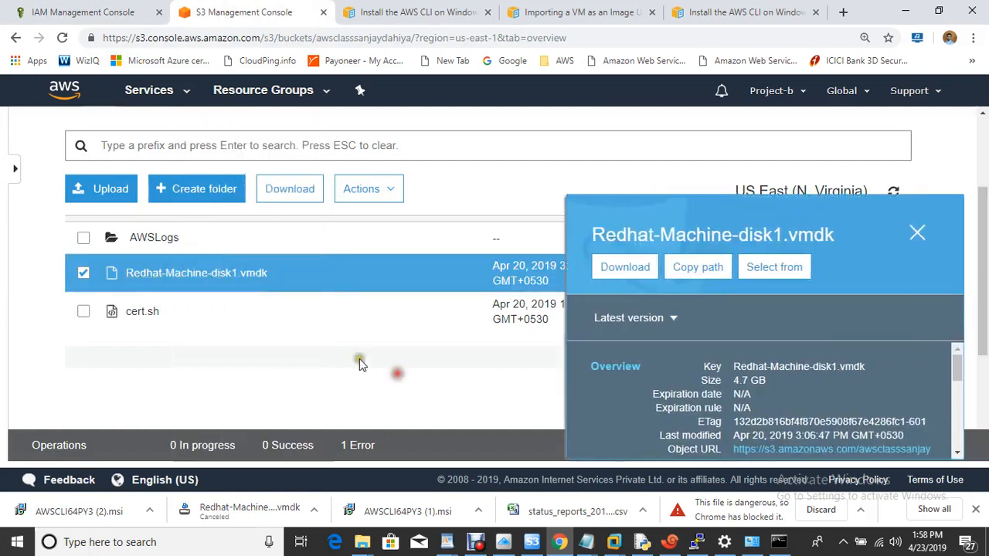
{"action": "left_click", "coordinate": [207, 283]}
{"action": "left_click_drag", "start_coordinate": [985, 195], "coordinate": [974, 336]}
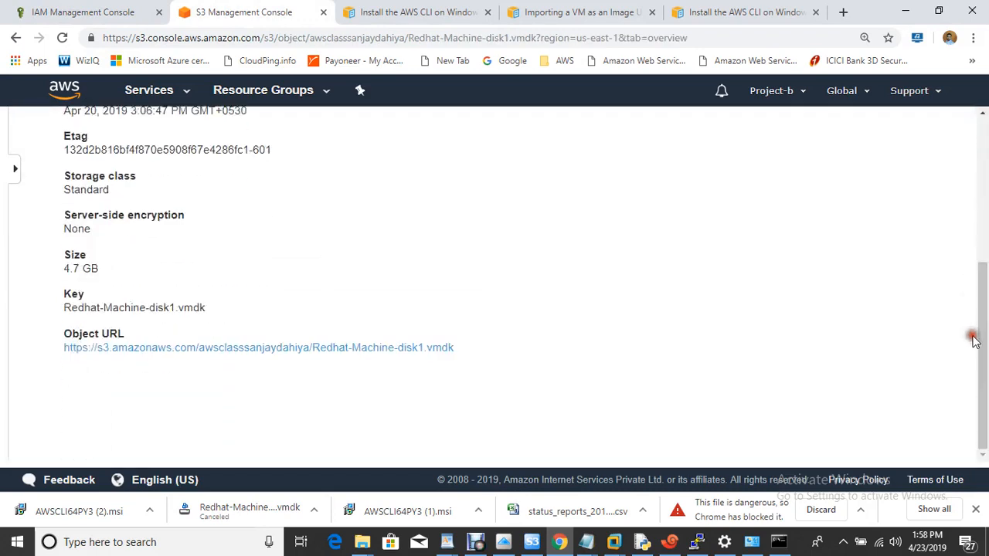
{"action": "right_click", "coordinate": [291, 349]}
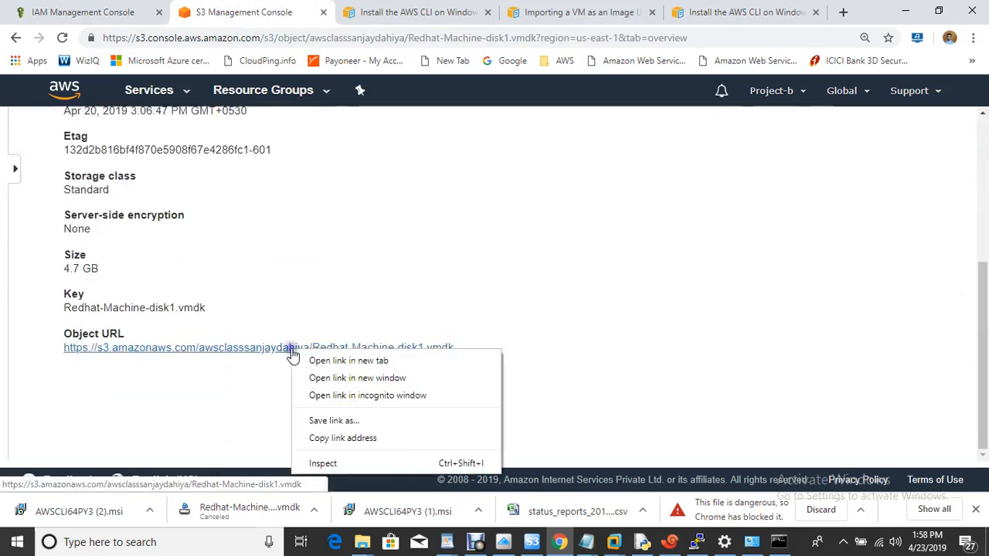
{"action": "left_click", "coordinate": [371, 439]}
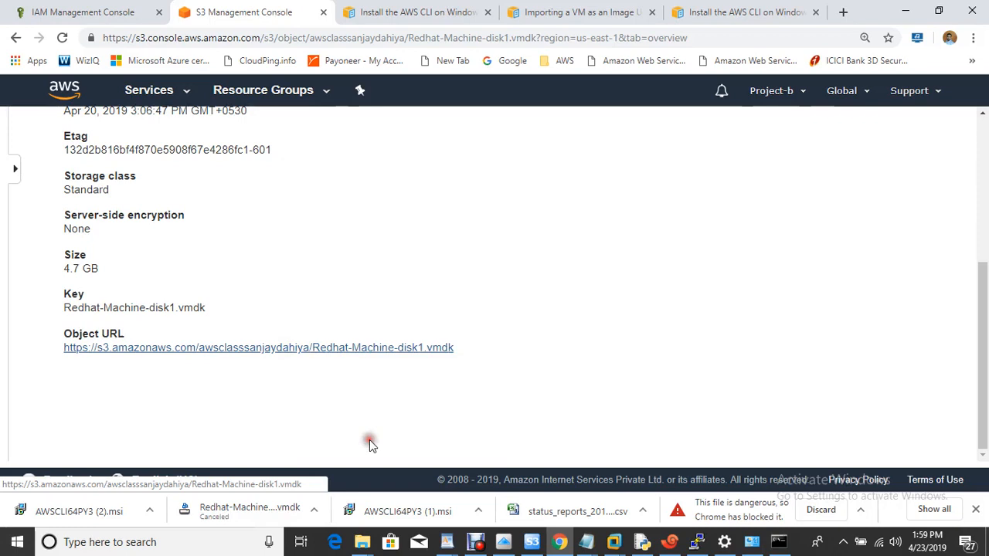
- Load the URL in a new tab, copy the key Redhat-Machine-disk1.vmdk, and cancel the download
{"action": "left_click", "coordinate": [842, 12]}
{"action": "key", "text": "ctrl+v"}
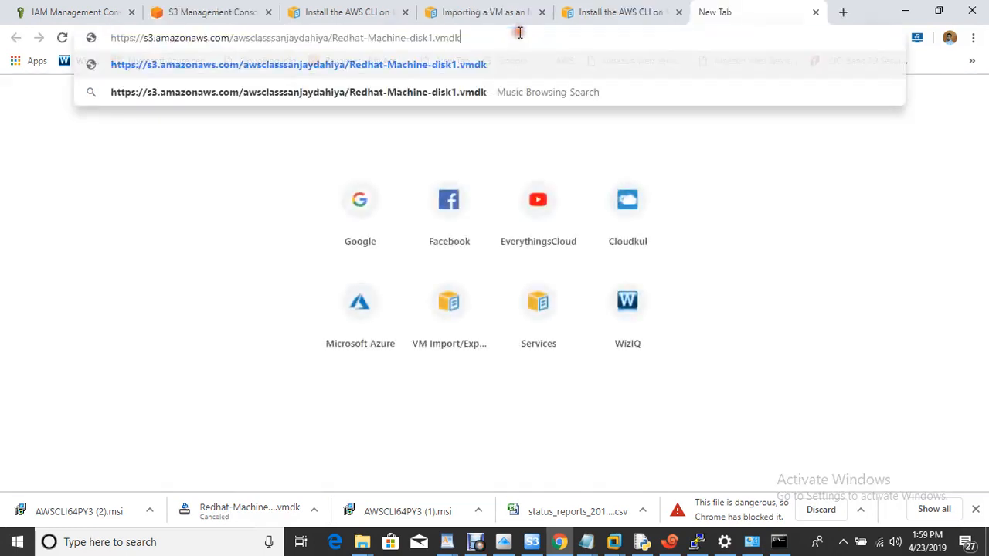
{"action": "key", "text": "Return"}
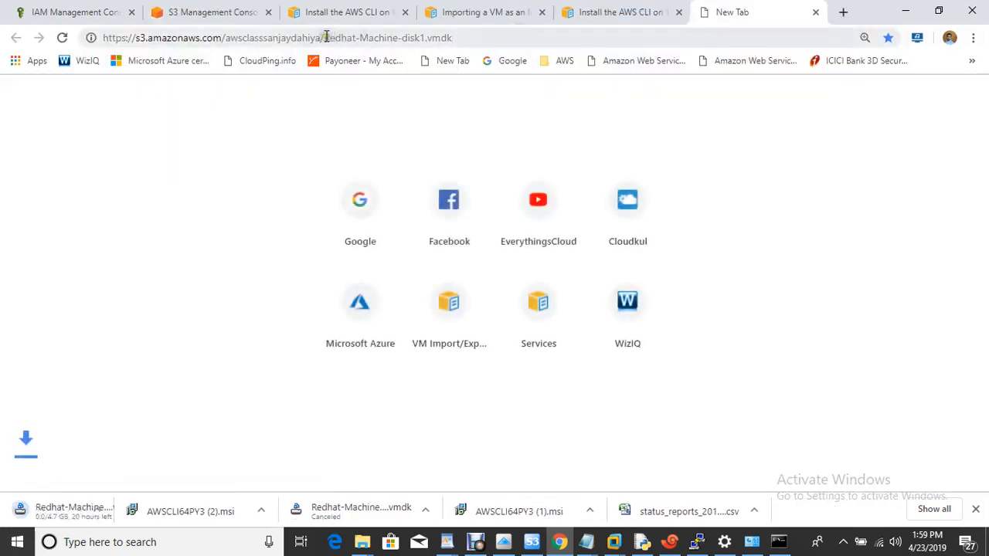
{"action": "left_click_drag", "start_coordinate": [325, 37], "coordinate": [458, 37]}
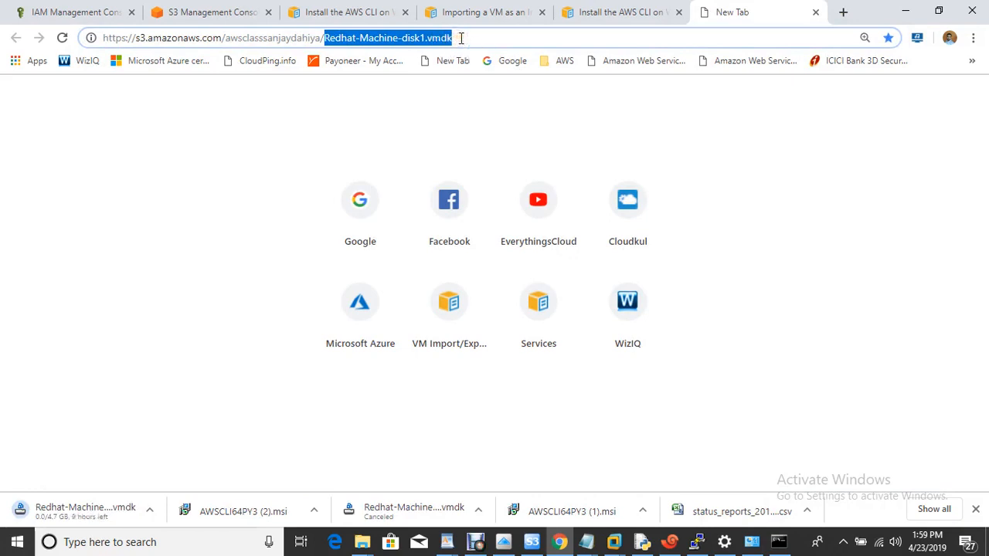
{"action": "left_click", "coordinate": [154, 513]}
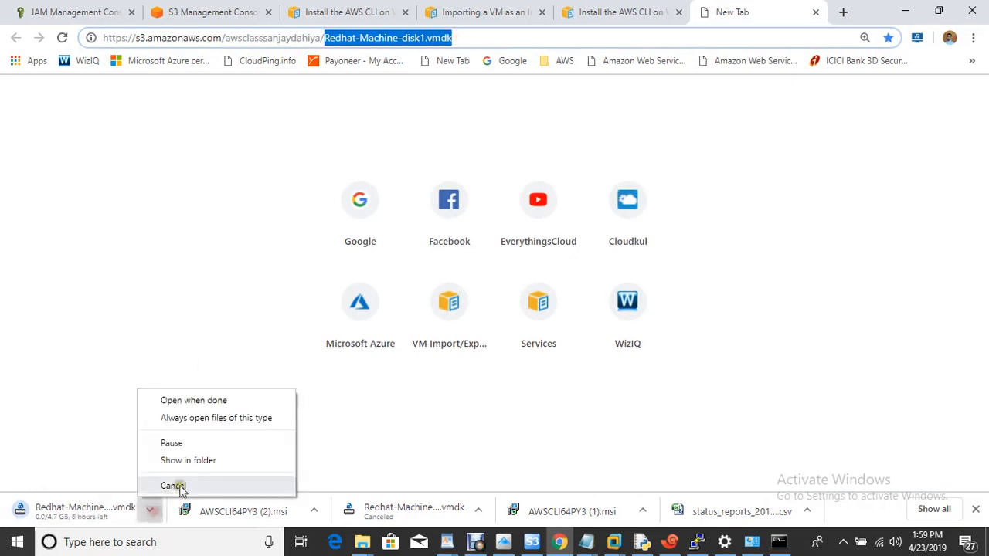
{"action": "left_click", "coordinate": [177, 483]}
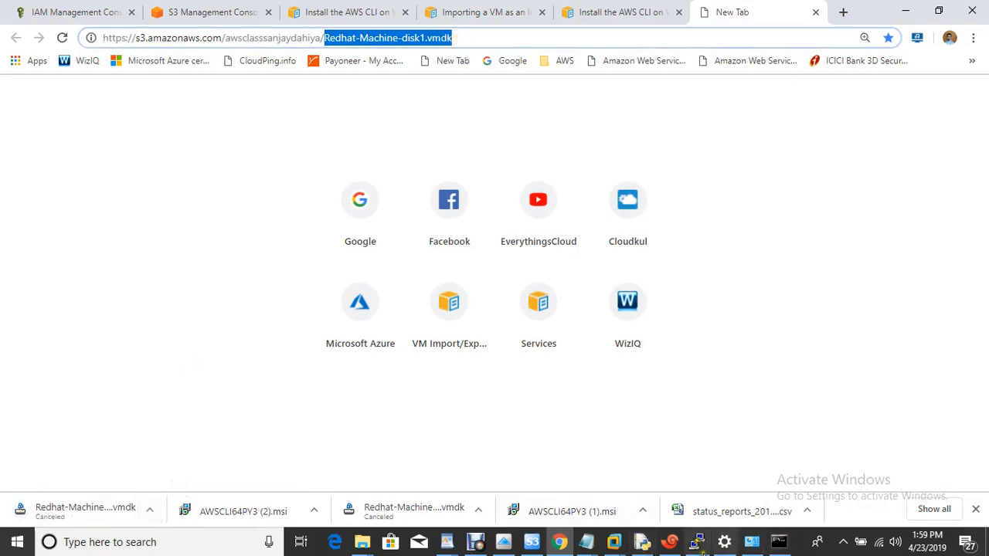
{"action": "left_click", "coordinate": [587, 542]}
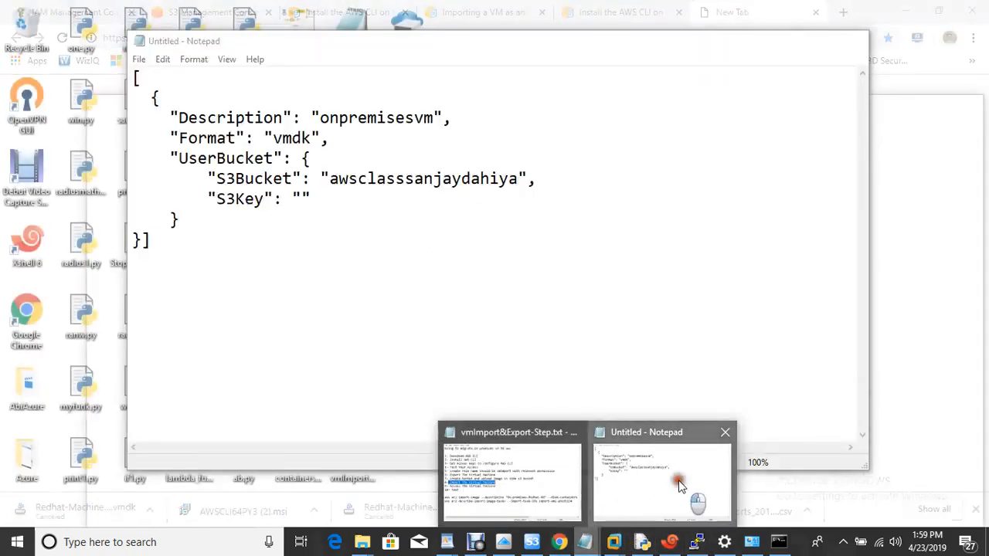
- Fill the S3Key value in the Notepad JSON with Redhat-Machine-disk1.vmdk
{"action": "left_click", "coordinate": [683, 488]}
{"action": "key", "text": "ctrl+v"}
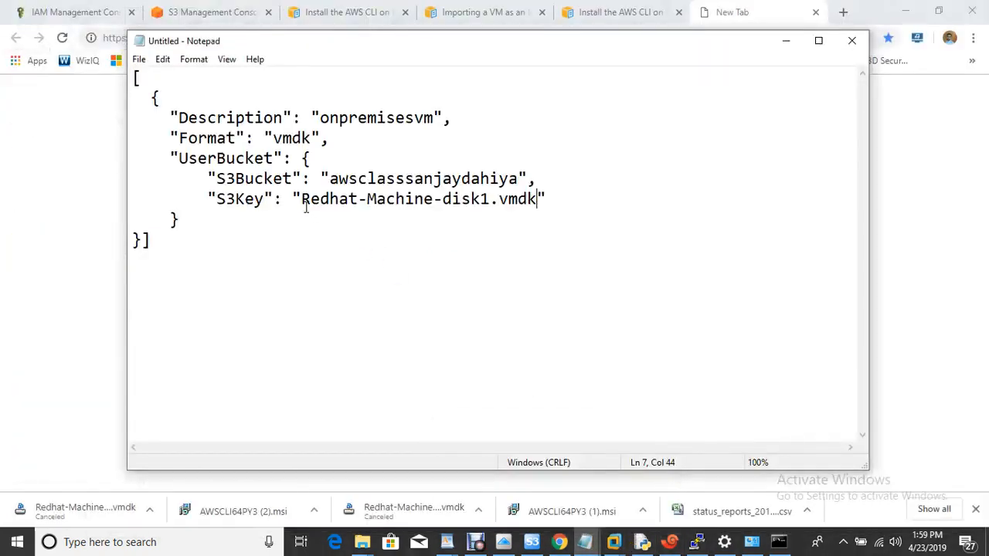
{"action": "left_click", "coordinate": [140, 59]}
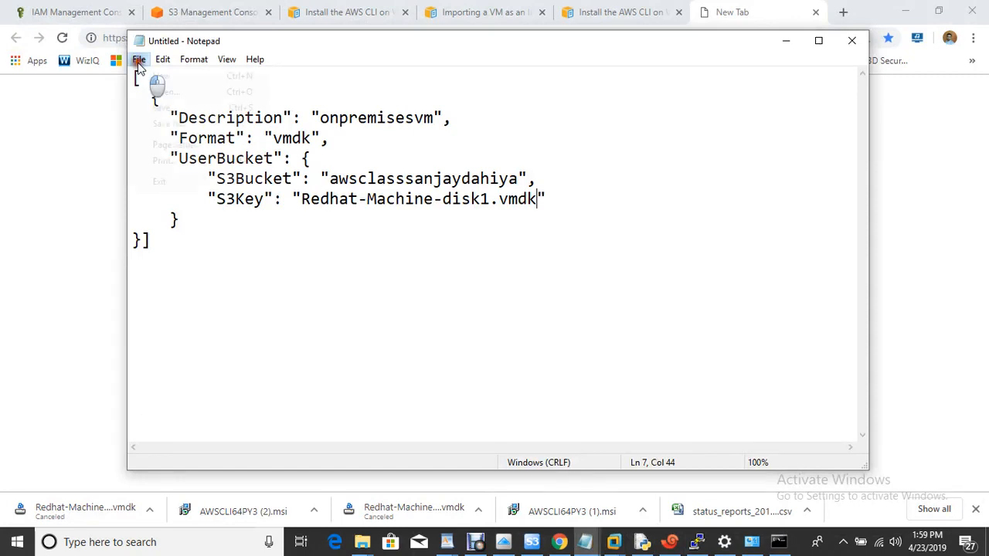
{"action": "left_click", "coordinate": [186, 126]}
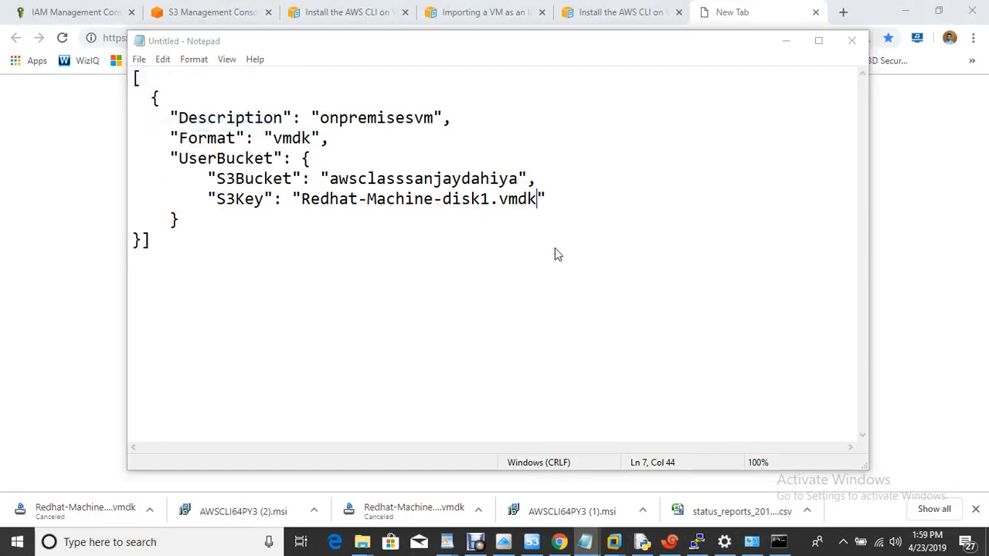
- Save the JSON as containers.json, replacing the existing file, and close Notepad
{"action": "left_click", "coordinate": [479, 15]}
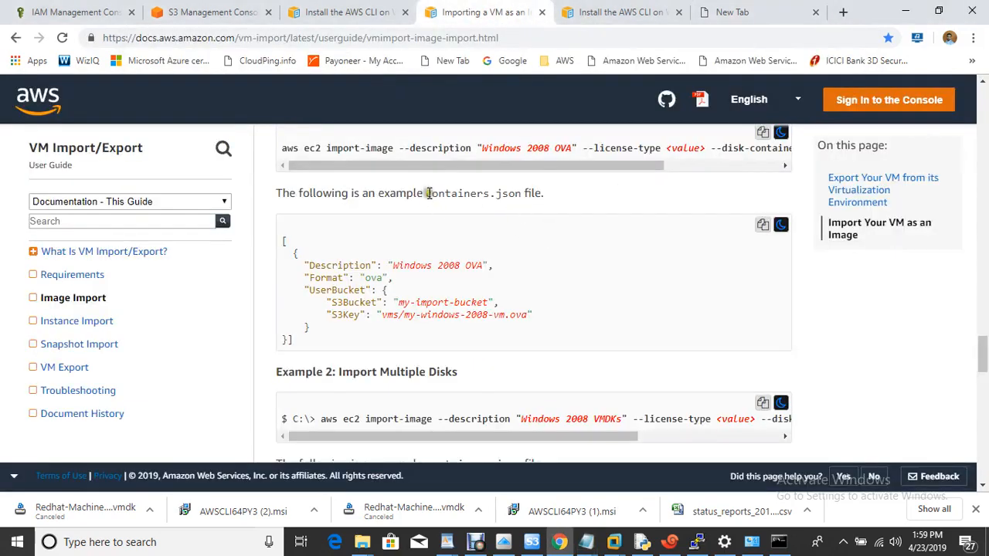
{"action": "left_click_drag", "start_coordinate": [426, 193], "coordinate": [522, 195]}
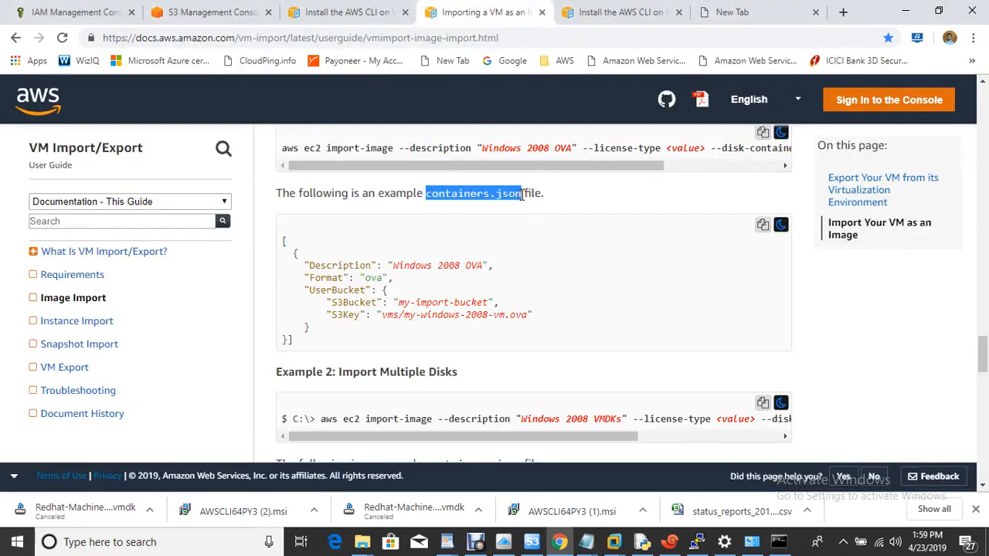
{"action": "left_click", "coordinate": [779, 541]}
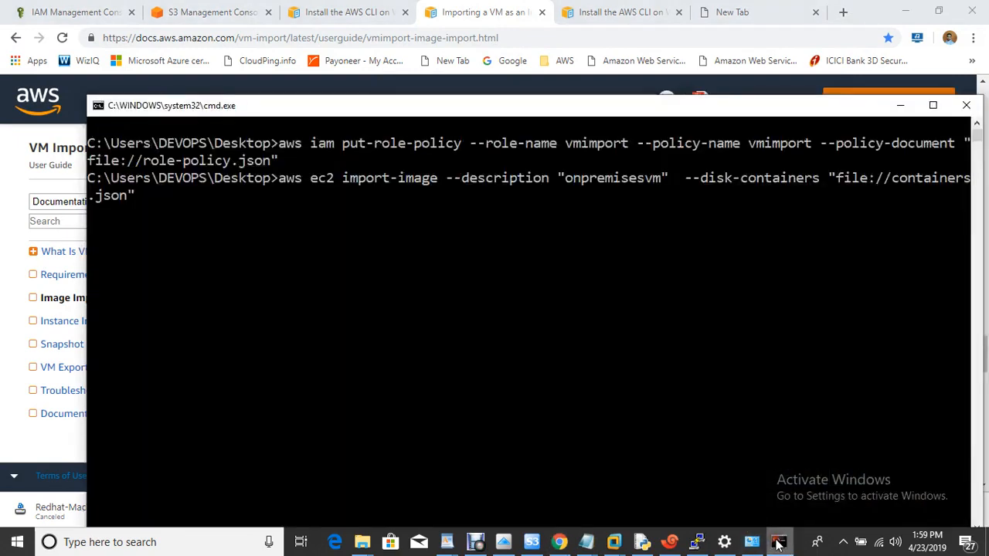
{"action": "left_click", "coordinate": [665, 483]}
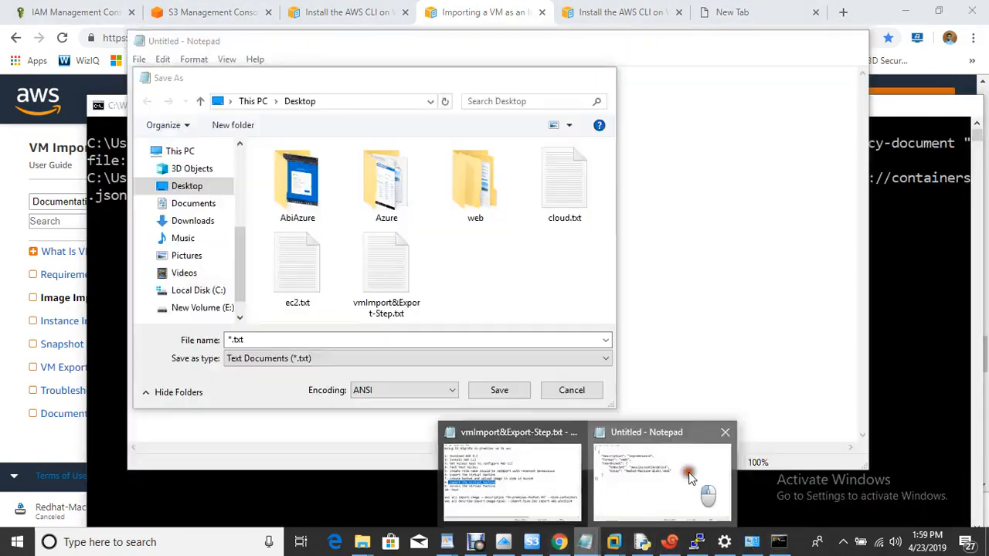
{"action": "key", "text": "ctrl+v"}
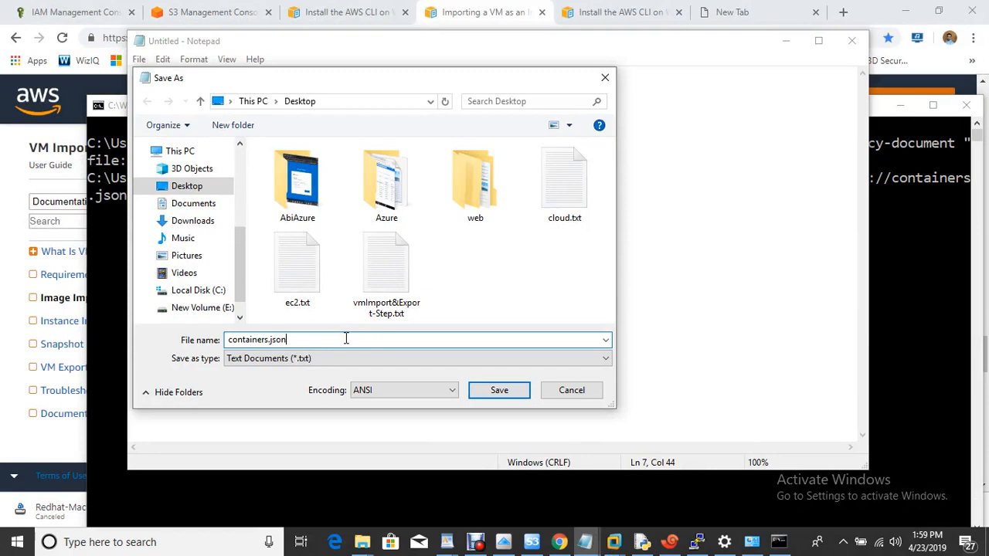
{"action": "left_click", "coordinate": [500, 392]}
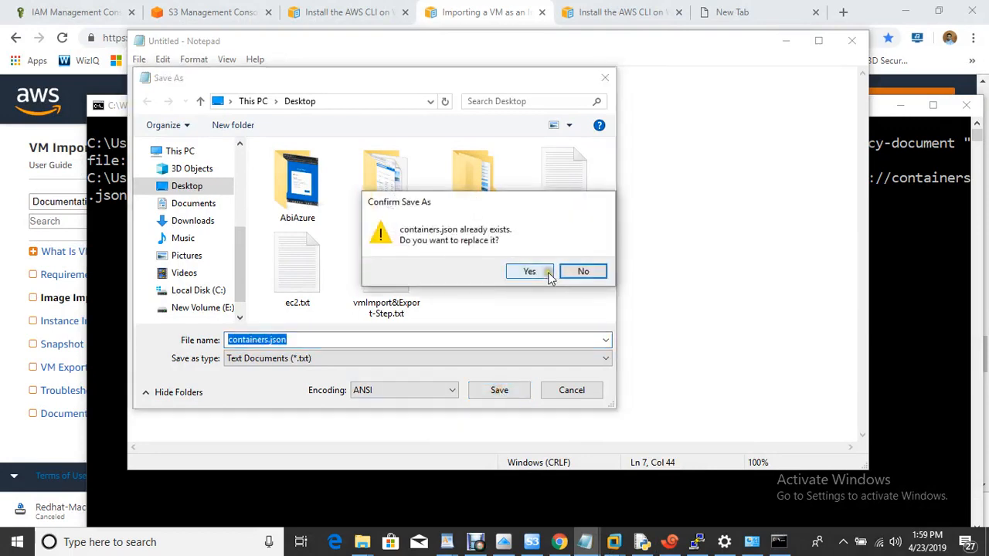
{"action": "left_click", "coordinate": [548, 277]}
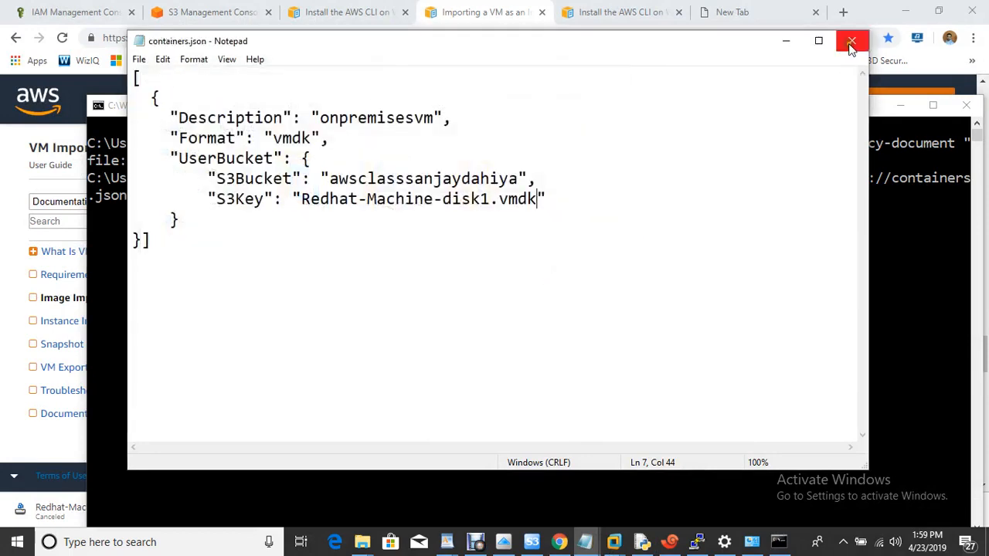
{"action": "left_click", "coordinate": [850, 43]}
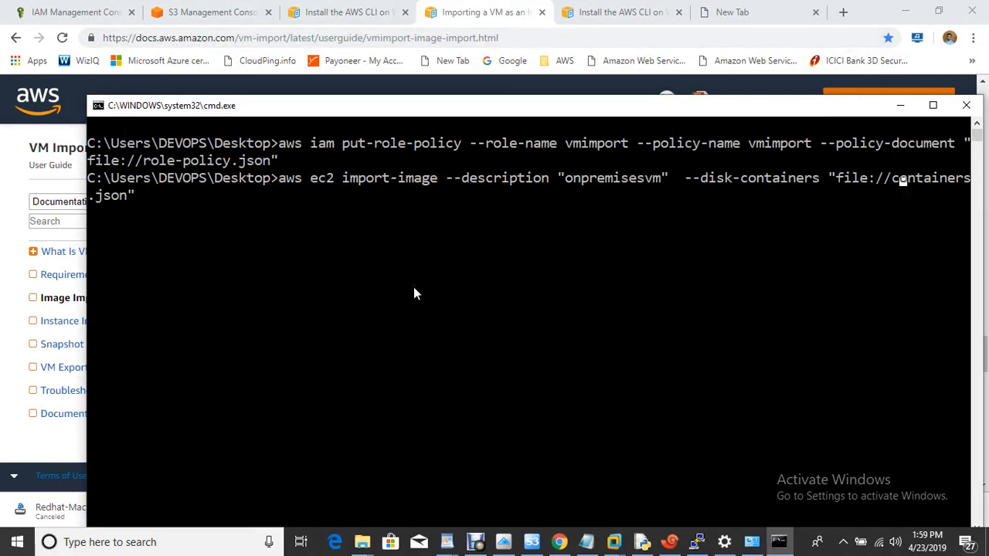
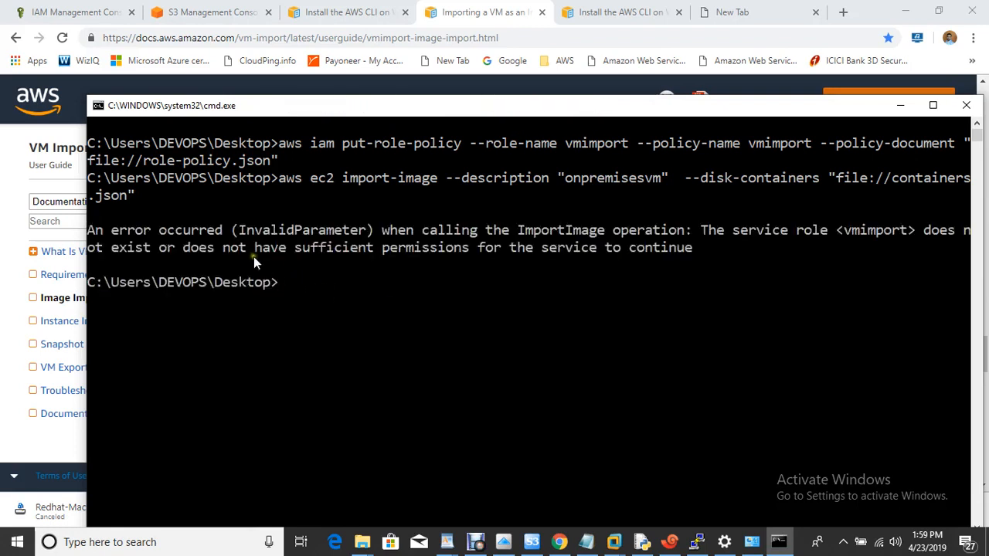
- Search policies for 'vm' and attach VMImportExportRoleForAWSConnector to the vmimport role
{"action": "left_click_drag", "start_coordinate": [252, 255], "coordinate": [643, 264]}
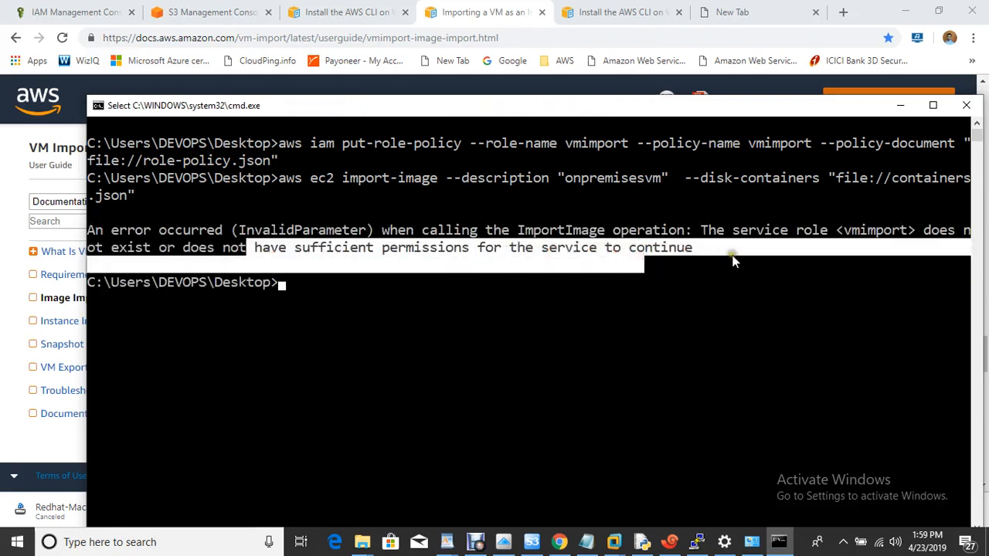
{"action": "left_click", "coordinate": [74, 9]}
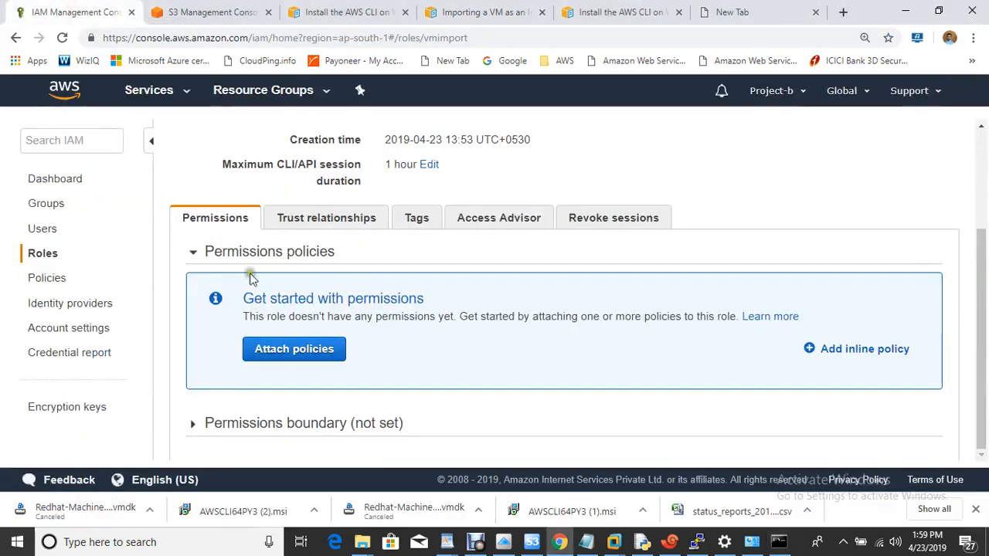
{"action": "left_click", "coordinate": [309, 357]}
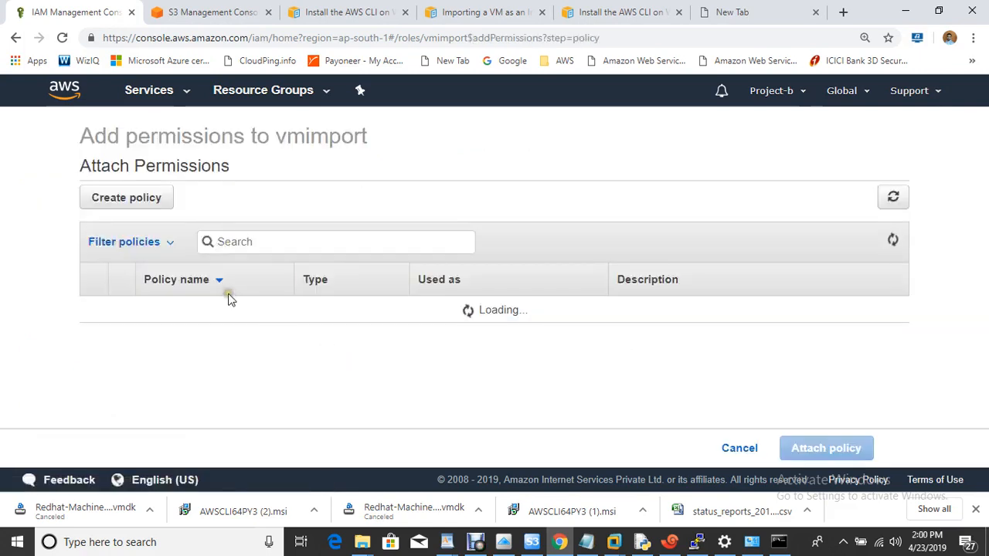
{"action": "left_click", "coordinate": [294, 246]}
{"action": "type", "text": "vm"}
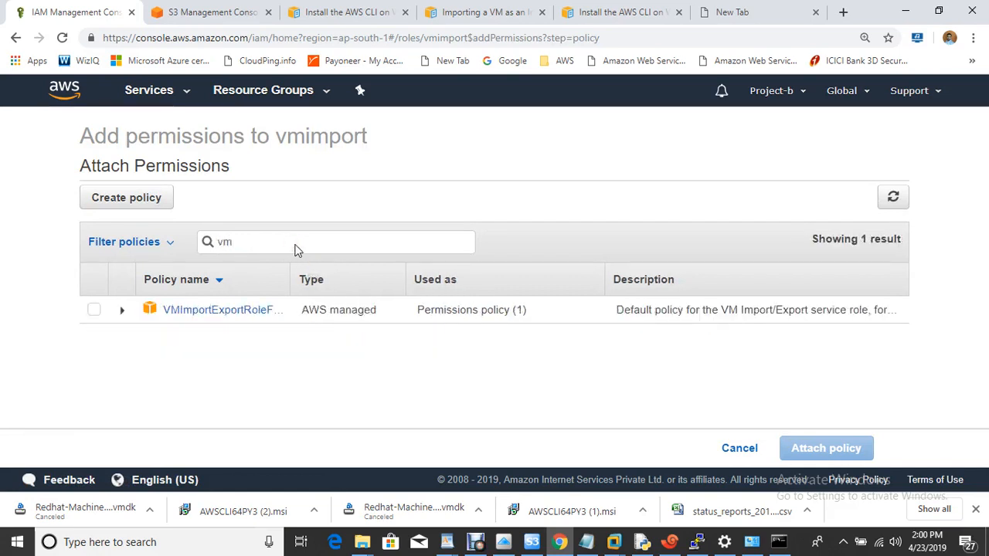
{"action": "left_click", "coordinate": [96, 310]}
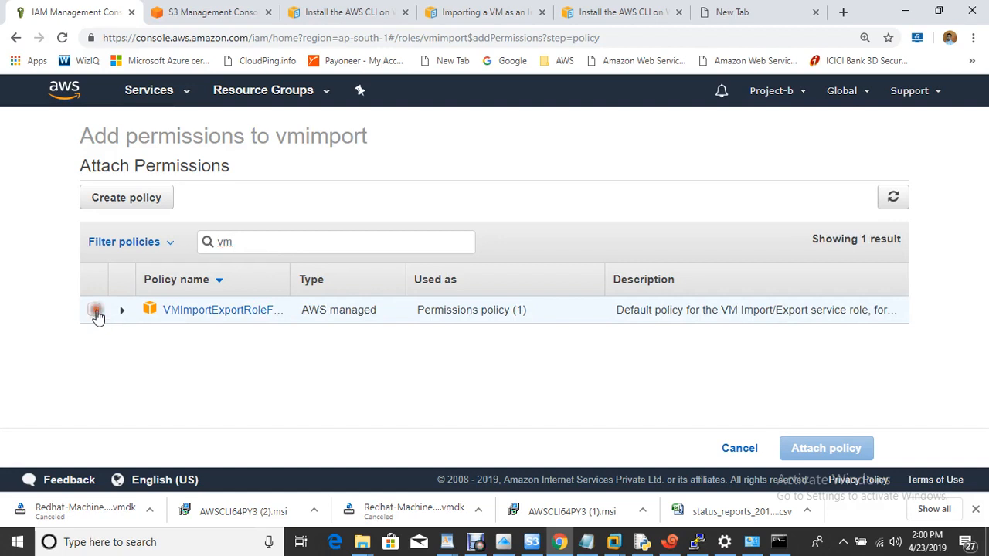
{"action": "left_click", "coordinate": [853, 450]}
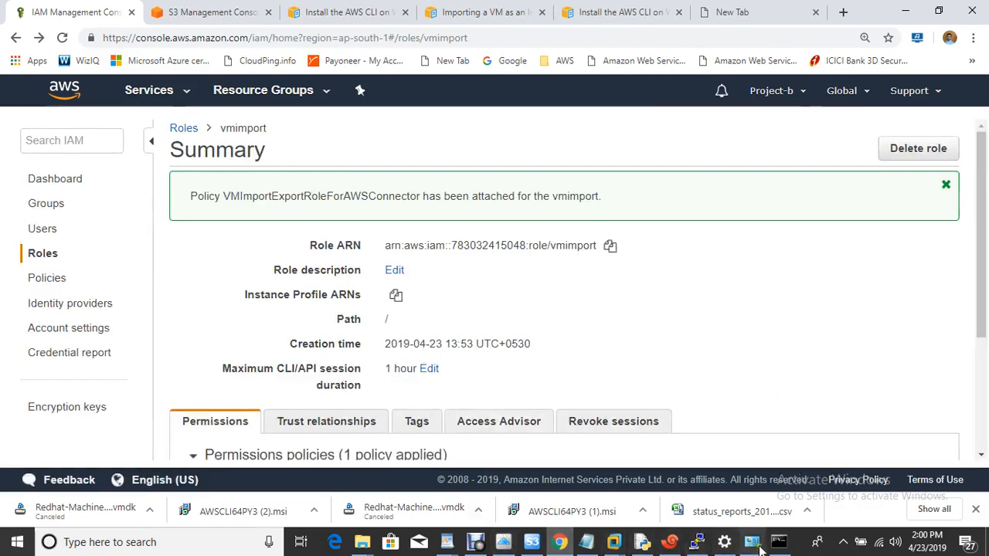
{"action": "left_click", "coordinate": [784, 544]}
- Clear the console with cls and rerun the previous import-image command
{"action": "left_click", "coordinate": [520, 293]}
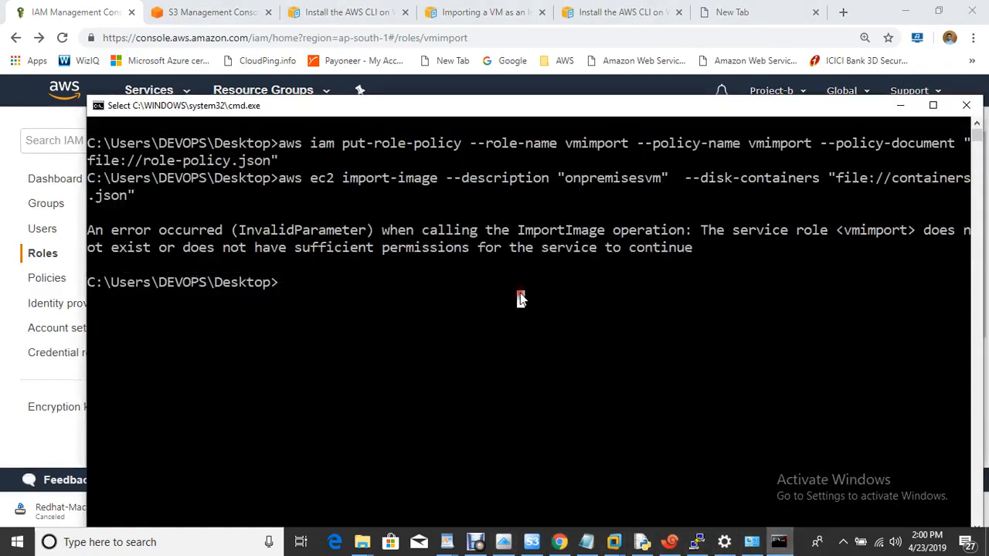
{"action": "key", "text": "ctrl+l"}
{"action": "type", "text": "cls"}
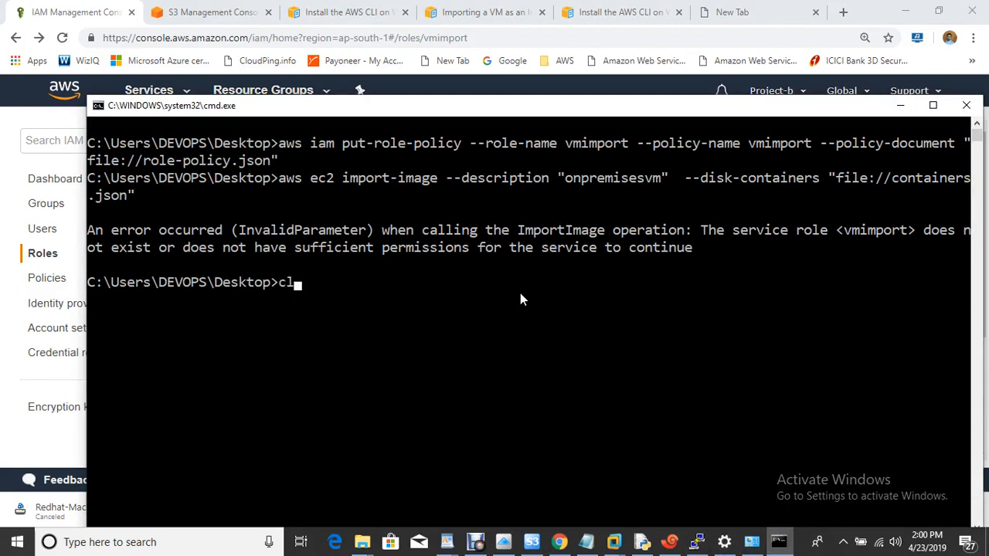
{"action": "key", "text": "Return"}
{"action": "key", "text": "Up"}
{"action": "key", "text": "Up"}
{"action": "key", "text": "Return"}
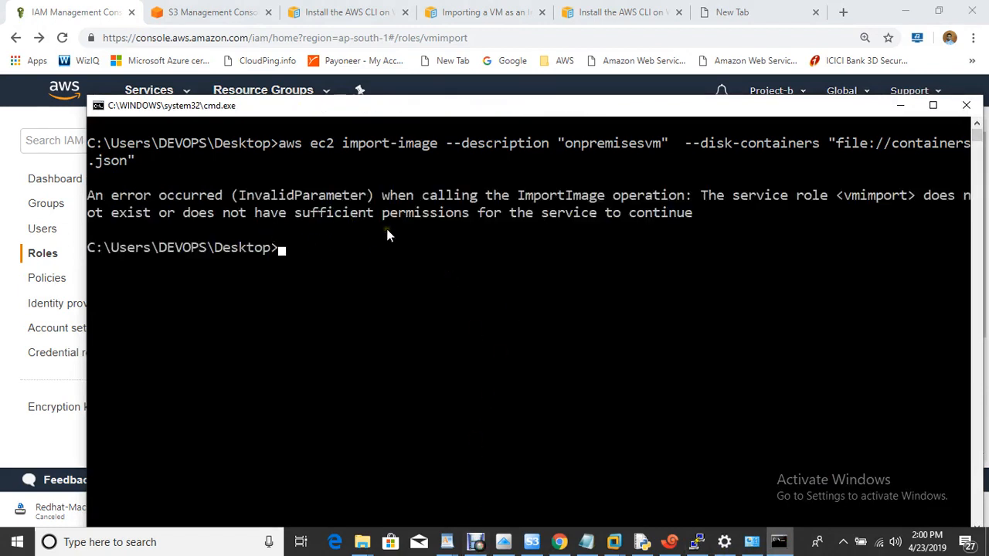
- Attach the AdministratorAccess policy to the vmimport role as well
{"action": "left_click_drag", "start_coordinate": [533, 109], "coordinate": [724, 321]}
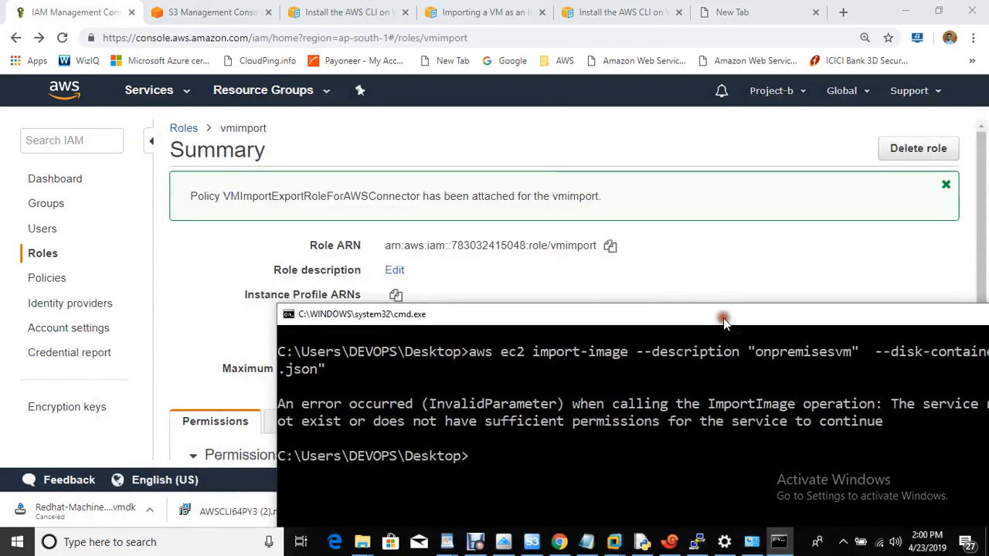
{"action": "left_click", "coordinate": [225, 259]}
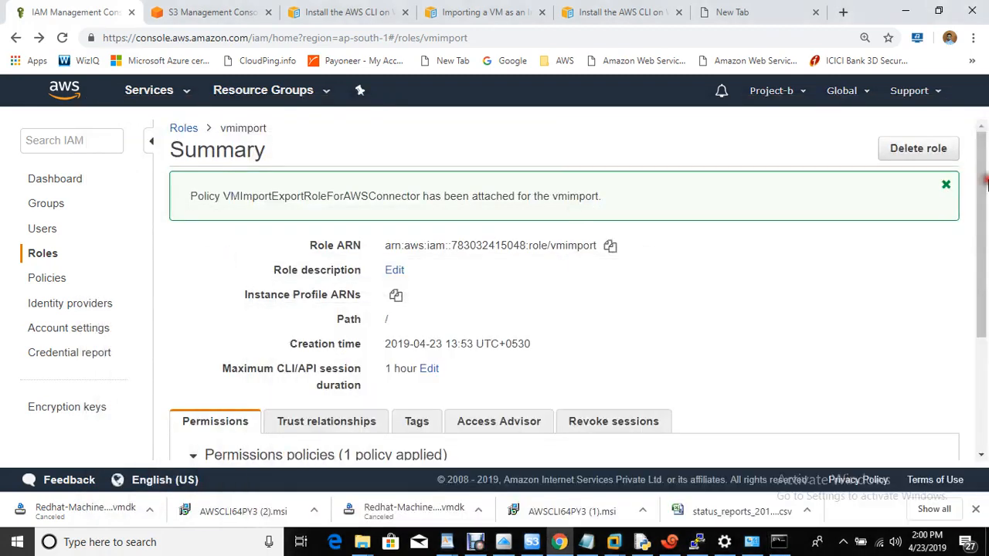
{"action": "left_click_drag", "start_coordinate": [987, 182], "coordinate": [985, 328]}
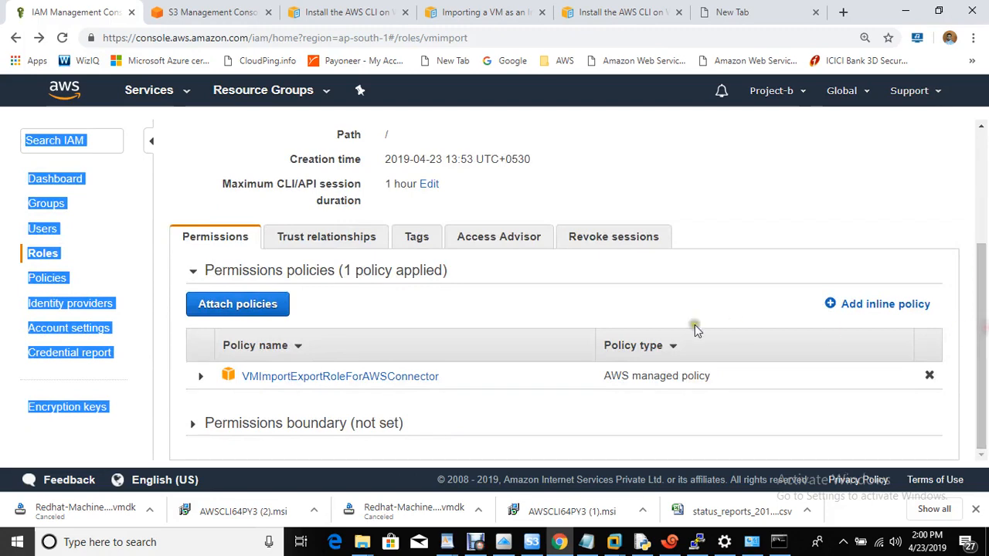
{"action": "left_click", "coordinate": [693, 321]}
{"action": "left_click", "coordinate": [215, 306]}
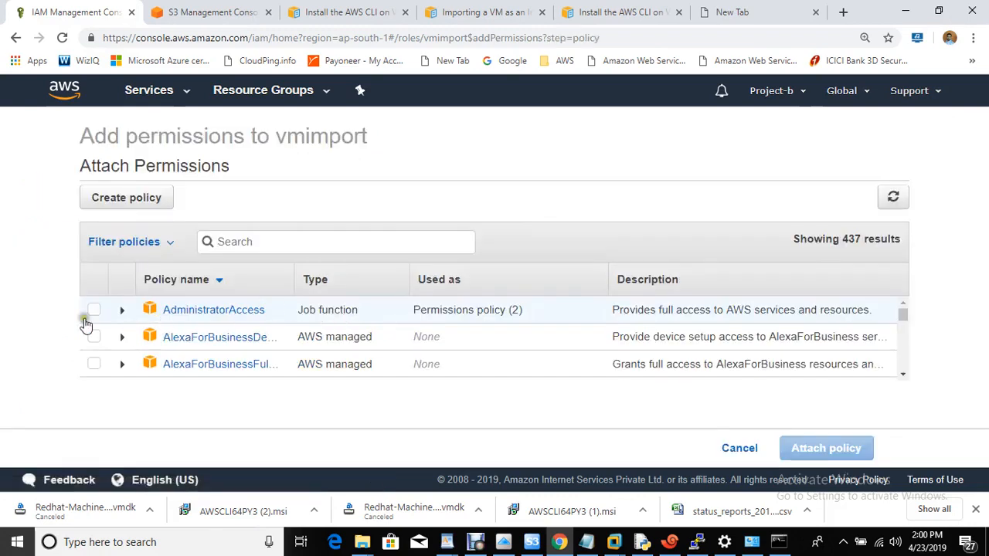
{"action": "left_click", "coordinate": [91, 310]}
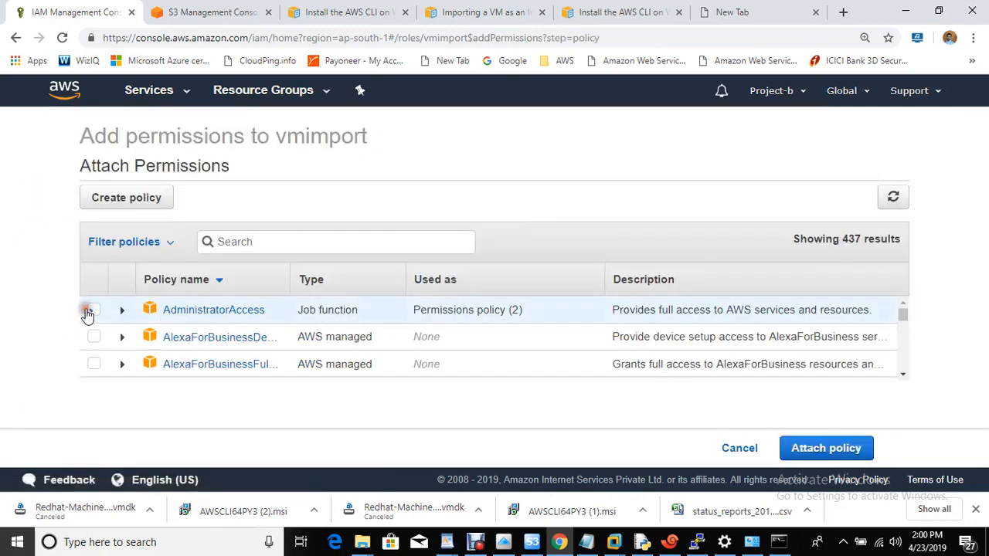
{"action": "left_click", "coordinate": [813, 455]}
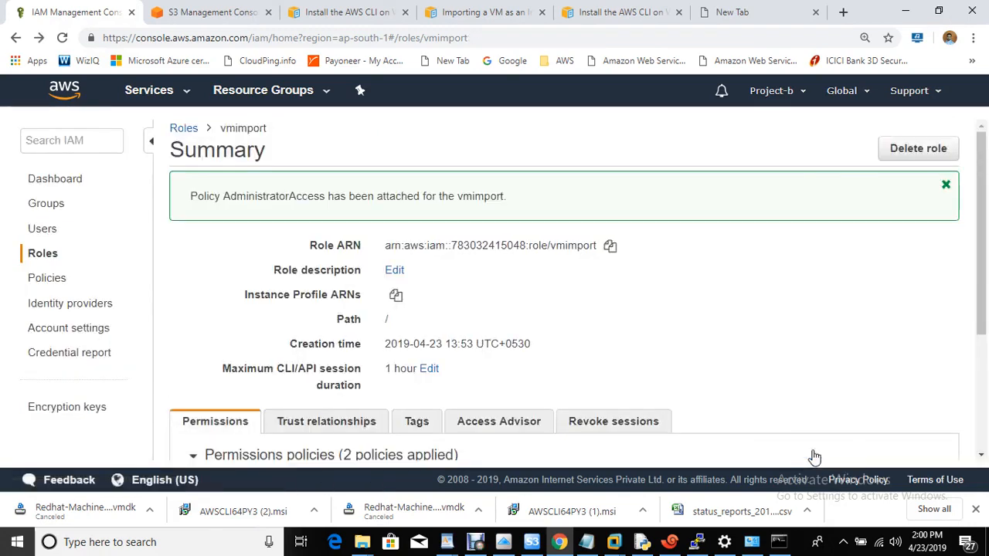
{"action": "left_click_drag", "start_coordinate": [979, 276], "coordinate": [983, 369]}
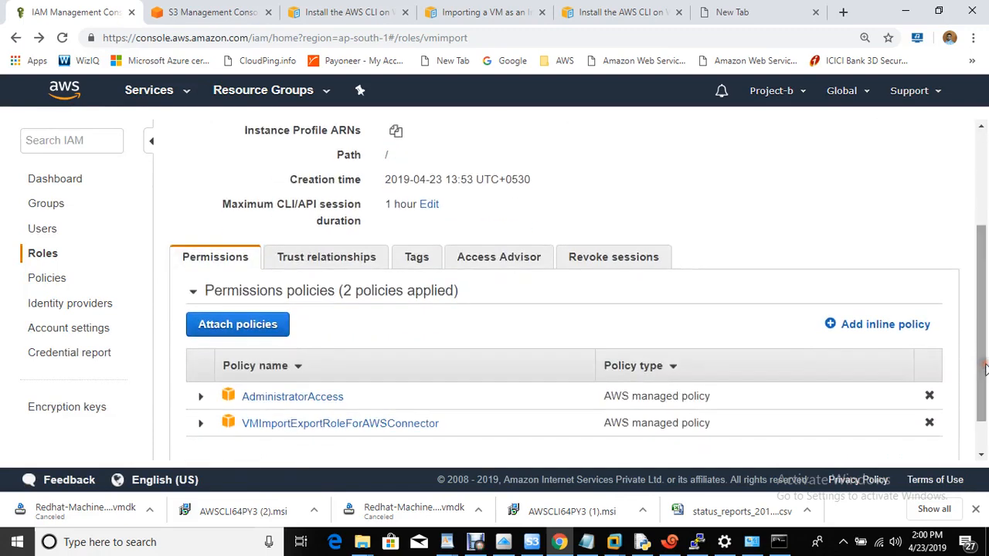
{"action": "left_click", "coordinate": [778, 544]}
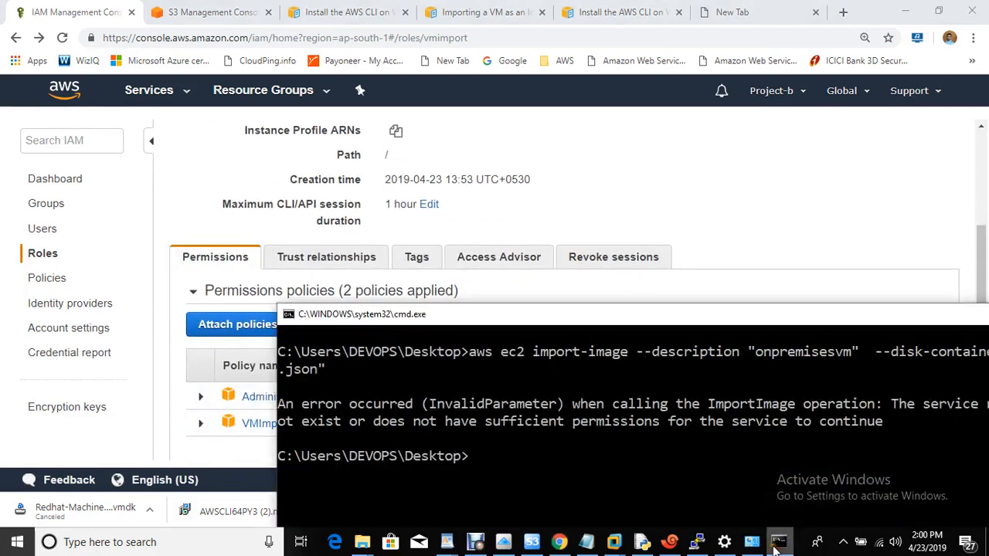
- Rerun the import-image command for Redhat-Machine-disk1.vmdk with the new permissions
{"action": "left_click_drag", "start_coordinate": [601, 317], "coordinate": [360, 105]}
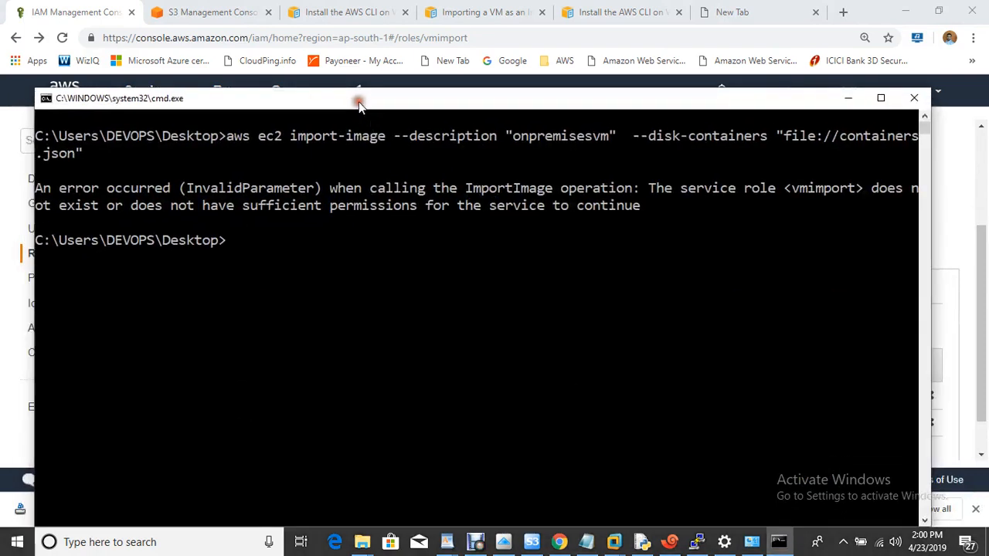
{"action": "key", "text": "Up"}
{"action": "key", "text": "Return"}
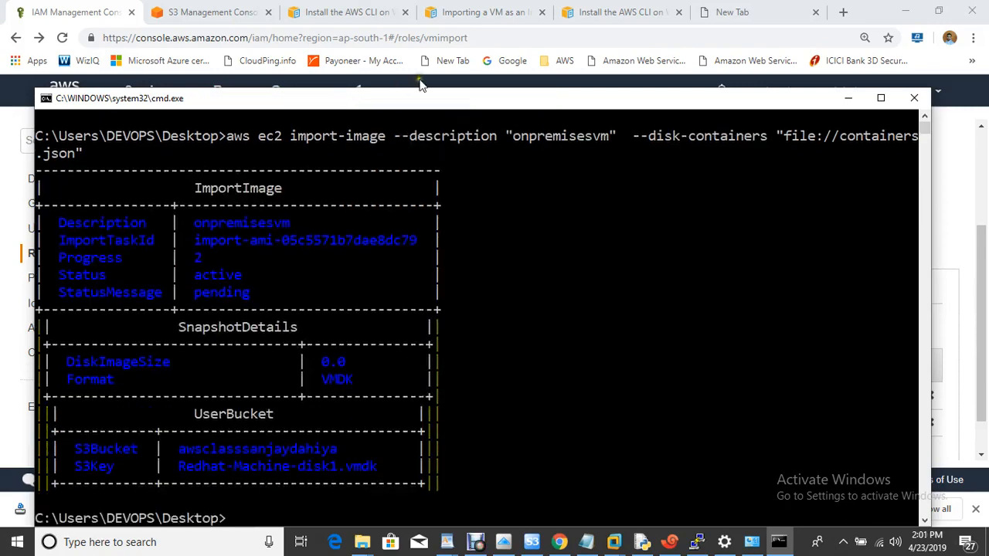
{"action": "left_click_drag", "start_coordinate": [456, 98], "coordinate": [529, 61]}
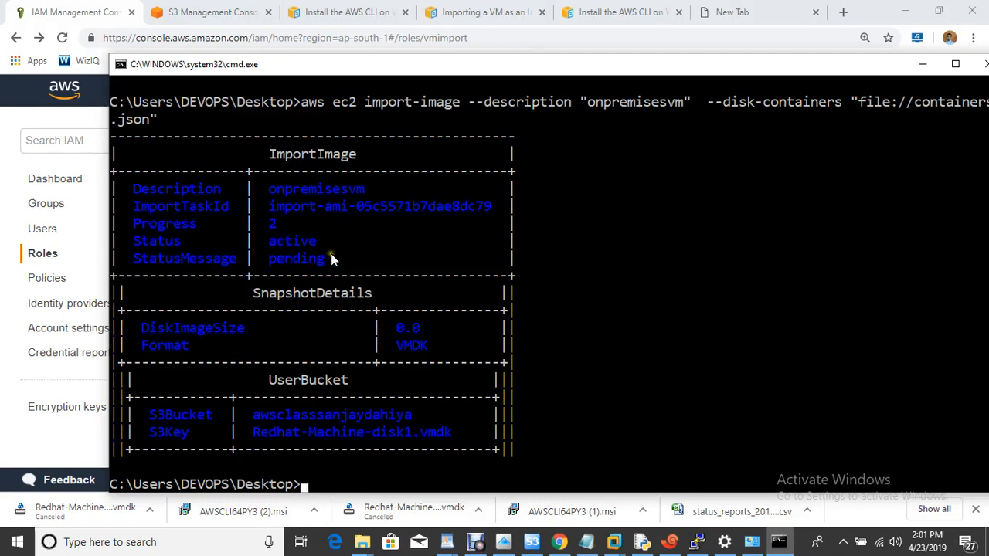
- Go from the console home to EC2 and view the owned AMIs list
{"action": "left_click", "coordinate": [193, 14]}
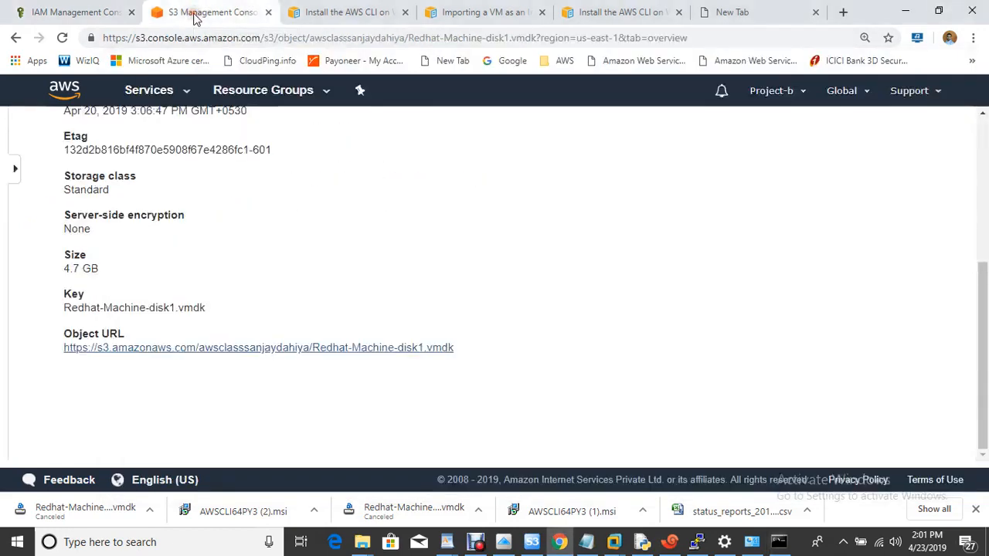
{"action": "left_click", "coordinate": [66, 91]}
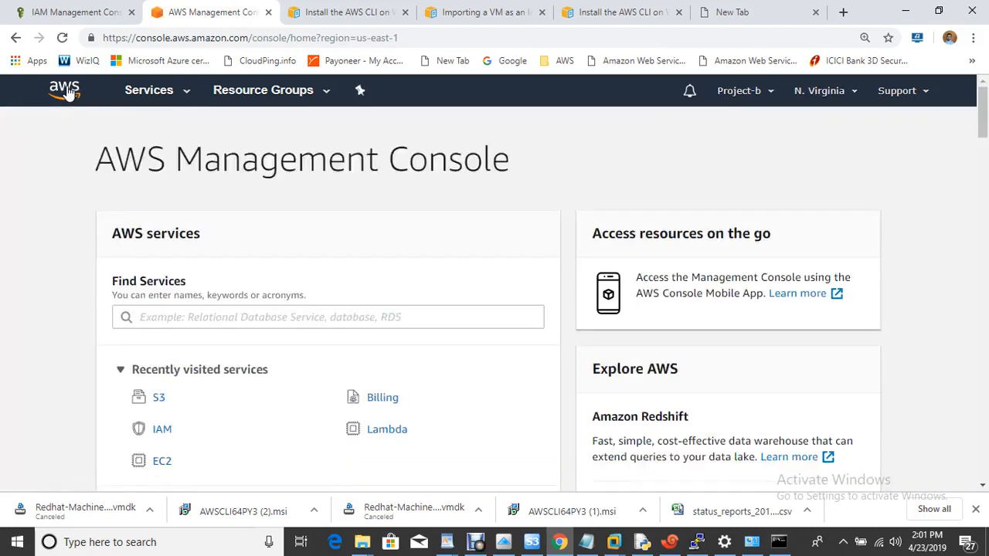
{"action": "left_click", "coordinate": [162, 461]}
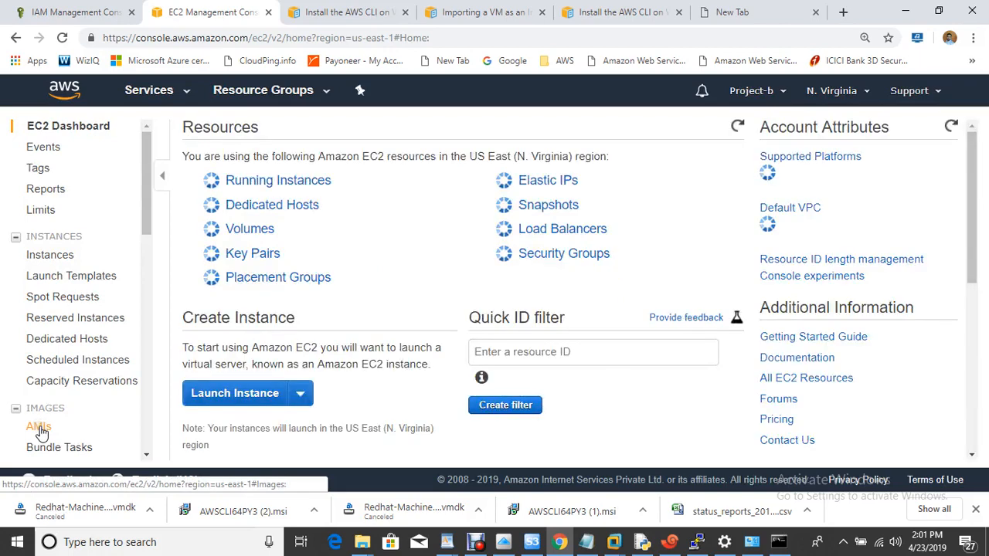
{"action": "left_click", "coordinate": [39, 429]}
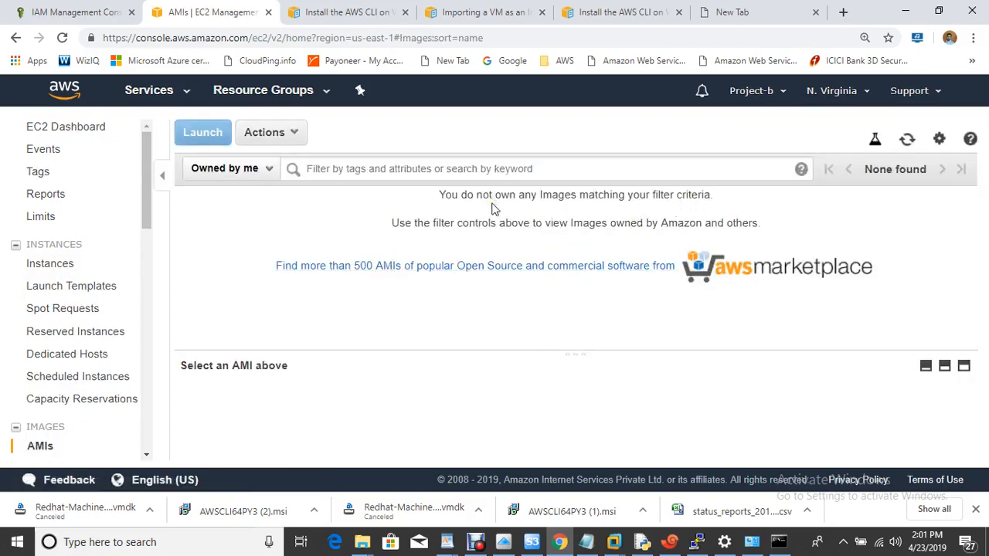
- Review the import output and scroll the VM Import guide to Check the Status of the Import Task
{"action": "left_click", "coordinate": [779, 542]}
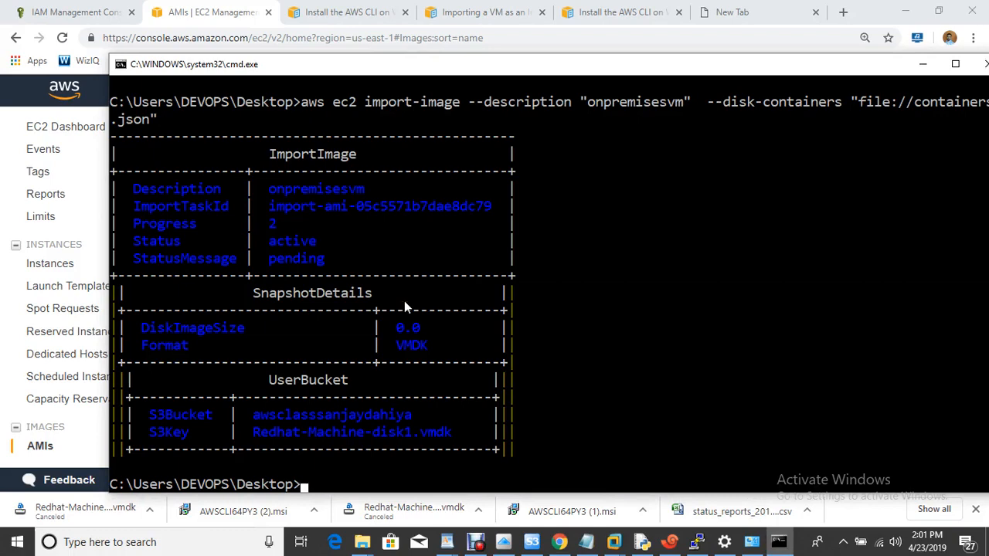
{"action": "left_click", "coordinate": [495, 13]}
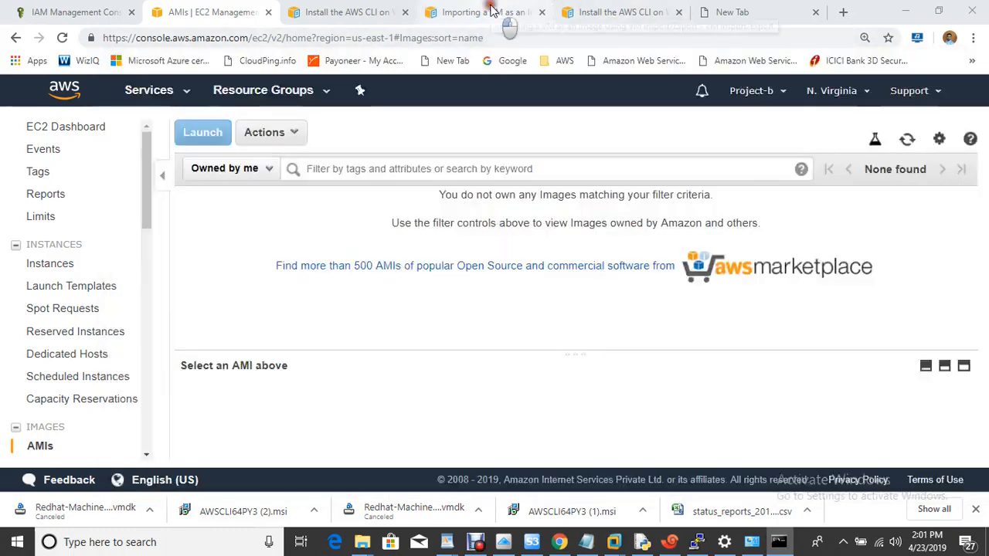
{"action": "scroll", "coordinate": [581, 329], "scroll_direction": "down", "scroll_amount": 8}
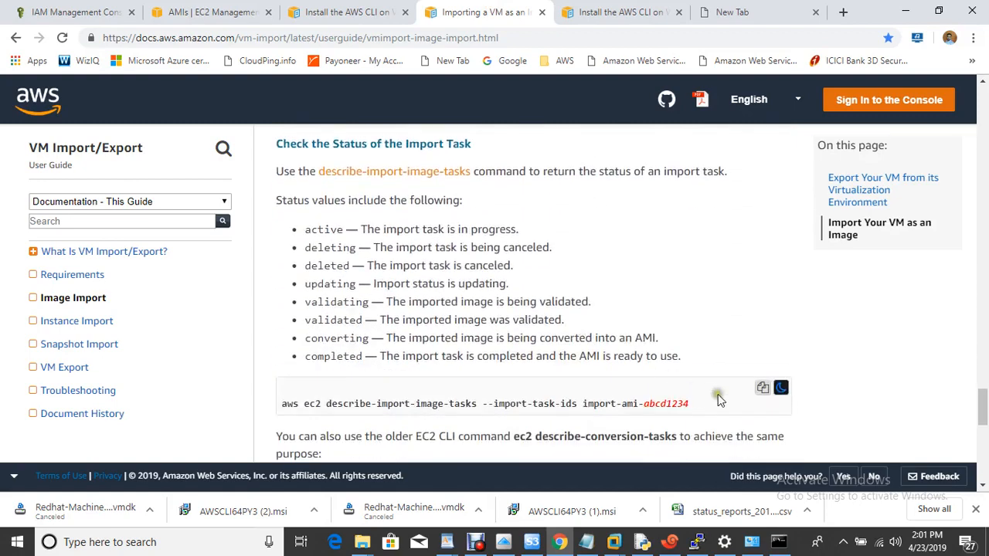
- Copy the describe-import-image-tasks command from the docs and paste it at the prompt
{"action": "left_click", "coordinate": [763, 384]}
{"action": "left_click", "coordinate": [779, 542]}
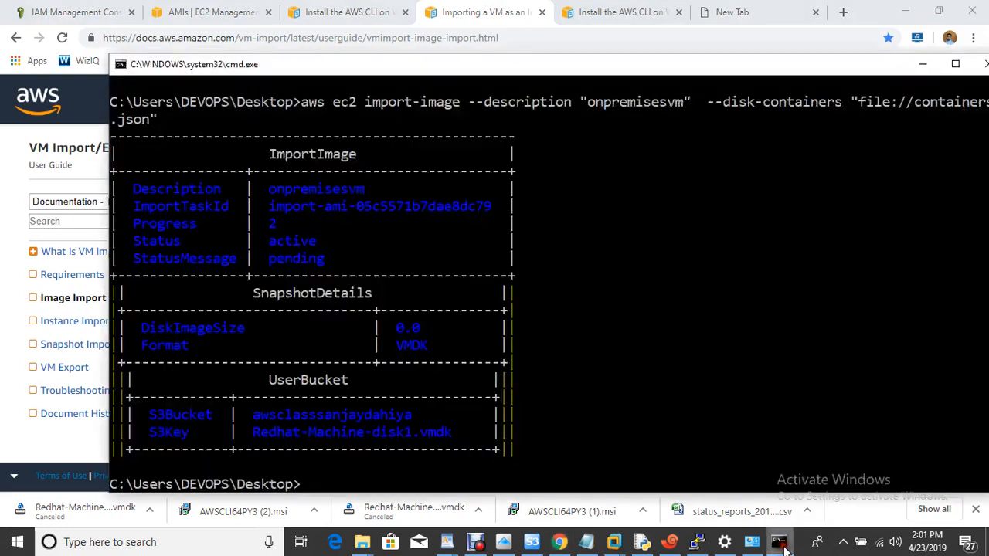
{"action": "right_click", "coordinate": [593, 359]}
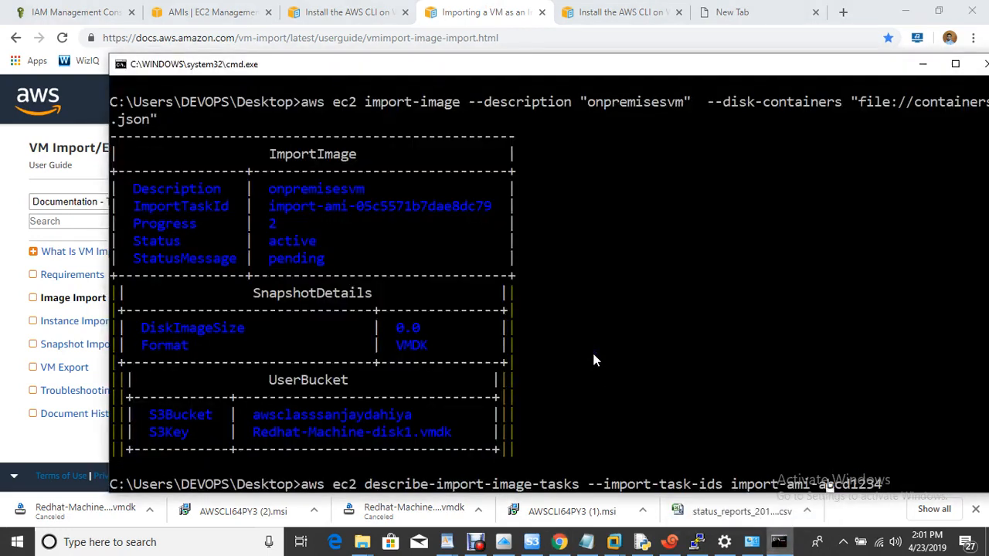
{"action": "key", "text": "Left"}
{"action": "key", "text": "Left"}
{"action": "key", "text": "Left"}
{"action": "key", "text": "Left"}
{"action": "key", "text": "Left"}
{"action": "key", "text": "Left"}
{"action": "key", "text": "Left"}
{"action": "key", "text": "Left"}
{"action": "key", "text": "Left"}
{"action": "key", "text": "Left"}
{"action": "key", "text": "Left"}
{"action": "key", "text": "Left"}
{"action": "key", "text": "Left"}
{"action": "key", "text": "Left"}
{"action": "key", "text": "Left"}
{"action": "key", "text": "Left"}
{"action": "key", "text": "Left"}
{"action": "key", "text": "Left"}
{"action": "key", "text": "Left"}
{"action": "key", "text": "Left"}
{"action": "left_click_drag", "start_coordinate": [582, 69], "coordinate": [504, 21]}
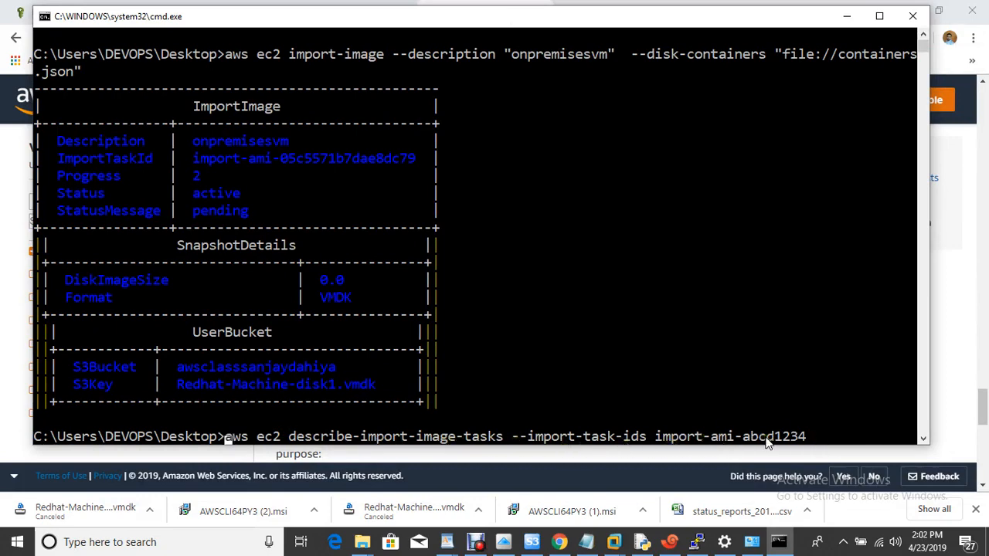
- Replace the abcd1234 placeholder with task ID import-ami-05c5571b7dae8dc79 and run the status check
{"action": "left_click_drag", "start_coordinate": [194, 159], "coordinate": [442, 159]}
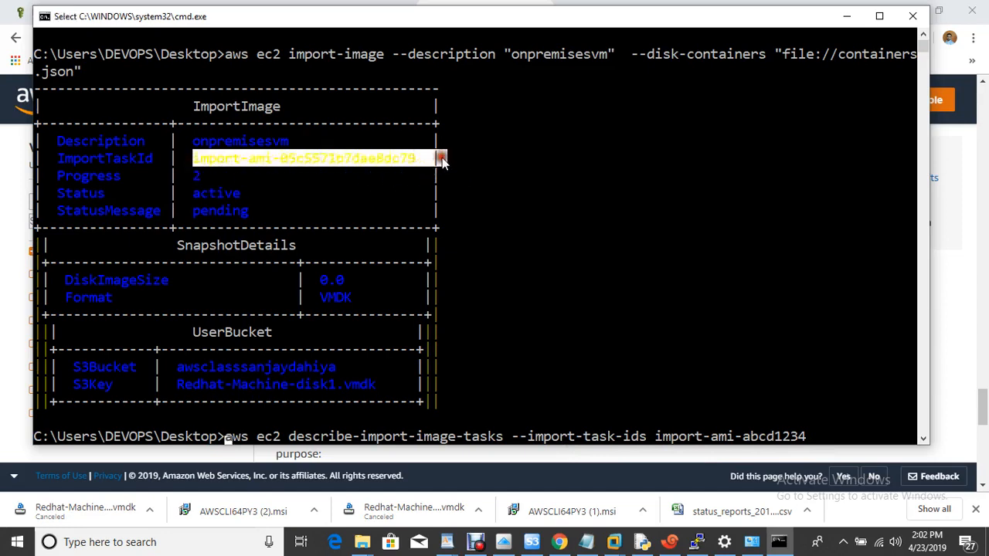
{"action": "left_click", "coordinate": [587, 263]}
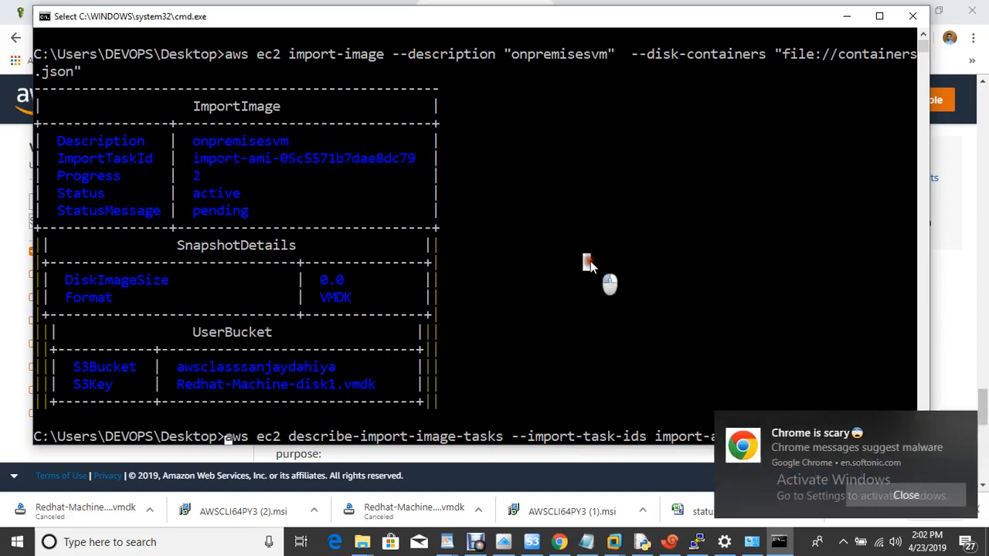
{"action": "left_click", "coordinate": [965, 427]}
{"action": "left_click", "coordinate": [843, 440]}
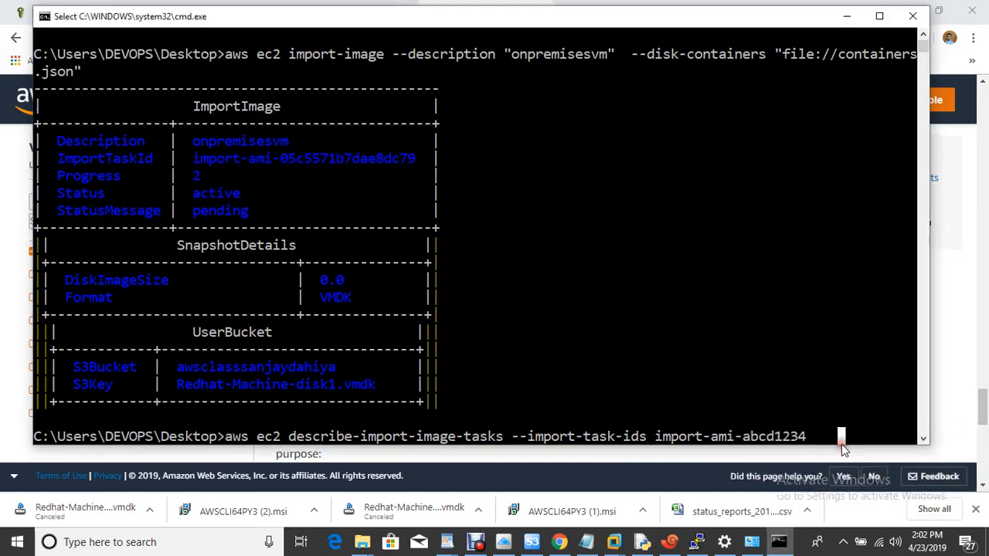
{"action": "key", "text": "Escape"}
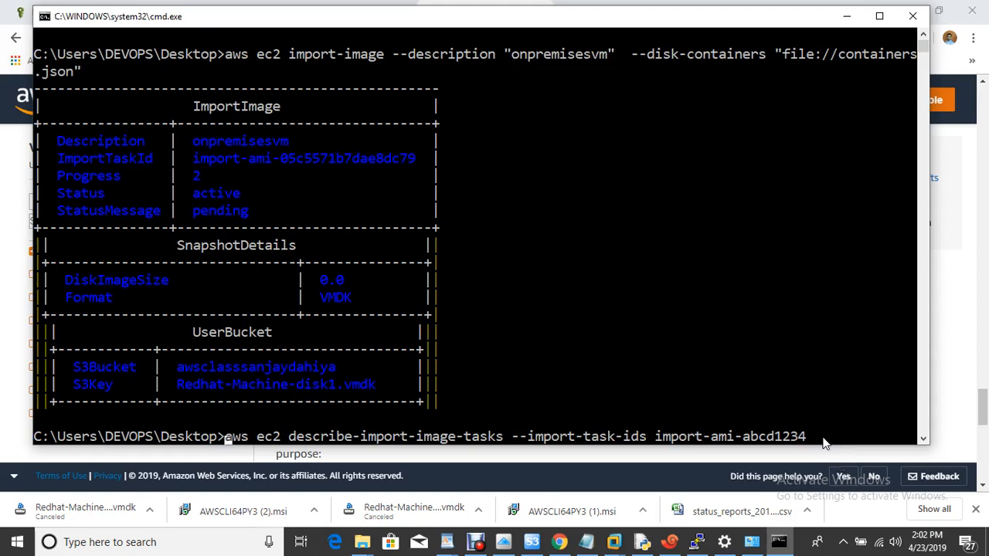
{"action": "key", "text": "Right"}
{"action": "key", "text": "Right"}
{"action": "key", "text": "Right"}
{"action": "key", "text": "Right"}
{"action": "key", "text": "Right"}
{"action": "key", "text": "Right"}
{"action": "key", "text": "Right"}
{"action": "key", "text": "Right"}
{"action": "key", "text": "Right"}
{"action": "key", "text": "Right"}
{"action": "key", "text": "Right"}
{"action": "key", "text": "Right"}
{"action": "key", "text": "Right"}
{"action": "key", "text": "Right"}
{"action": "key", "text": "Right"}
{"action": "key", "text": "Right"}
{"action": "key", "text": "Right"}
{"action": "key", "text": "Right"}
{"action": "key", "text": "Right"}
{"action": "key", "text": "Right"}
{"action": "key", "text": "Right"}
{"action": "key", "text": "Right"}
{"action": "key", "text": "Right"}
{"action": "key", "text": "Right"}
{"action": "key", "text": "Right"}
{"action": "key", "text": "Right"}
{"action": "key", "text": "Right"}
{"action": "key", "text": "Right"}
{"action": "key", "text": "Right"}
{"action": "key", "text": "Right"}
{"action": "key", "text": "Right"}
{"action": "key", "text": "Right"}
{"action": "key", "text": "Right"}
{"action": "key", "text": "Right"}
{"action": "key", "text": "Right"}
{"action": "key", "text": "Right"}
{"action": "key", "text": "Right"}
{"action": "key", "text": "Right"}
{"action": "key", "text": "Right"}
{"action": "key", "text": "Right"}
{"action": "key", "text": "BackSpace"}
{"action": "key", "text": "BackSpace"}
{"action": "key", "text": "BackSpace"}
{"action": "key", "text": "BackSpace"}
{"action": "key", "text": "BackSpace"}
{"action": "key", "text": "BackSpace"}
{"action": "key", "text": "BackSpace"}
{"action": "key", "text": "BackSpace"}
{"action": "key", "text": "BackSpace"}
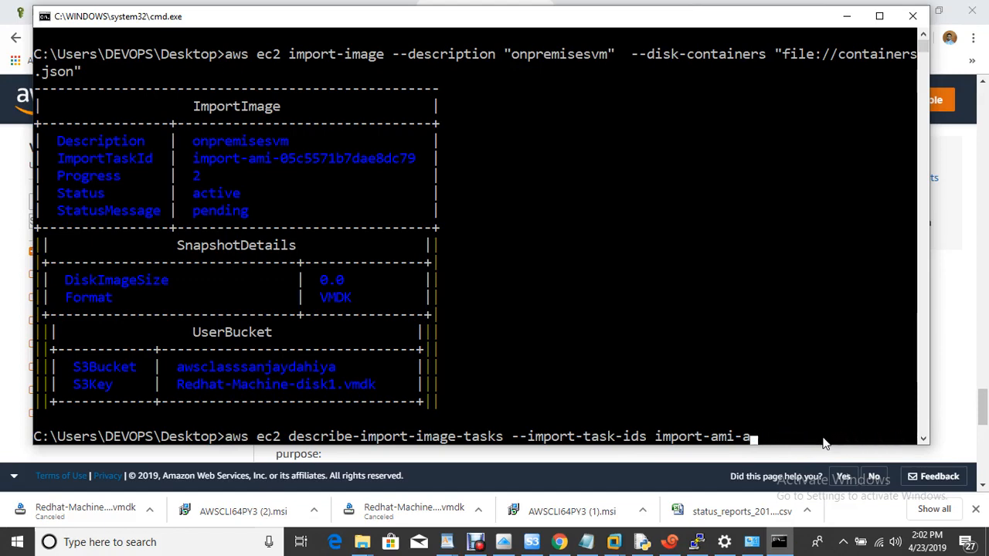
{"action": "key", "text": "BackSpace"}
{"action": "type", "text": "05c557"}
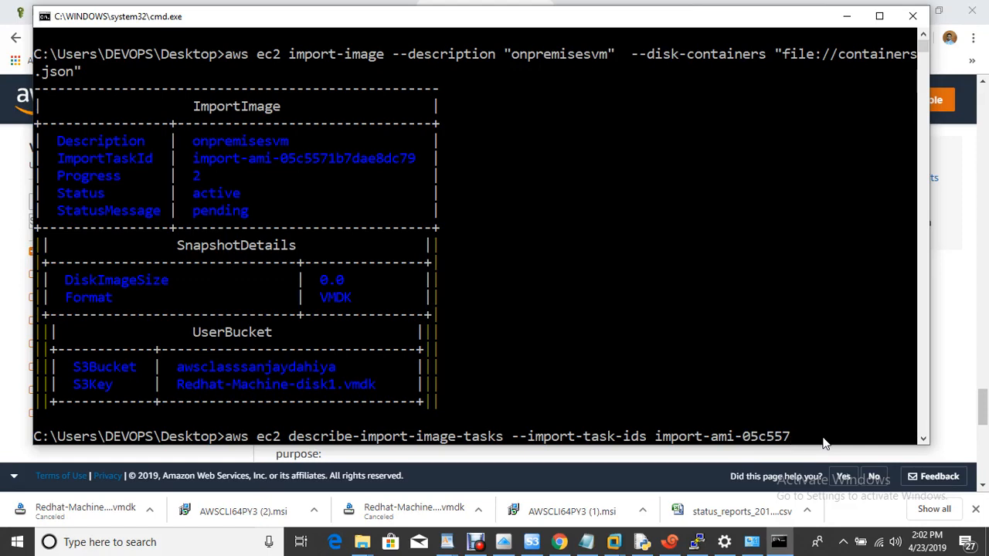
{"action": "type", "text": "1b7dae8dc79"}
{"action": "key", "text": "Return"}
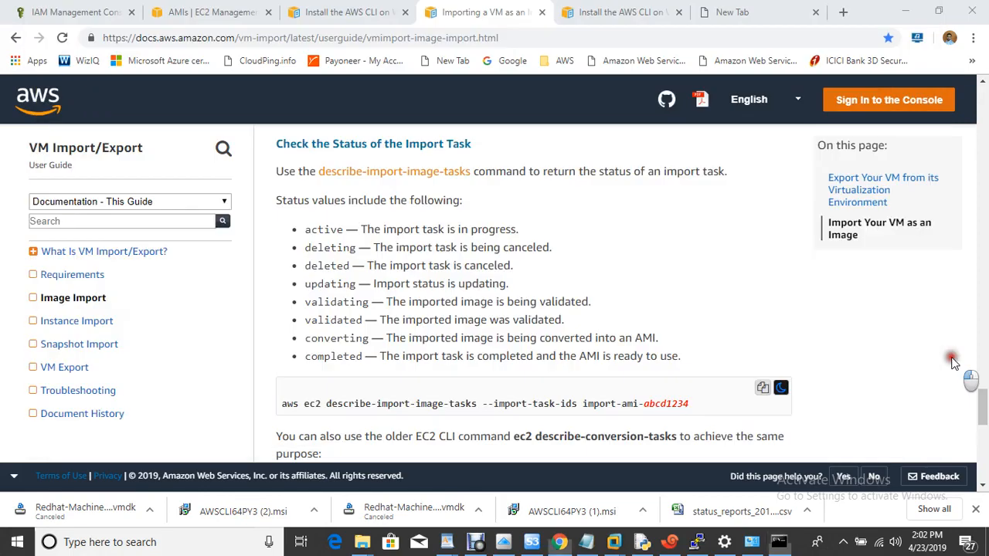
- Rerun describe-import-image-tasks to recheck the import progress
{"action": "left_click", "coordinate": [952, 357]}
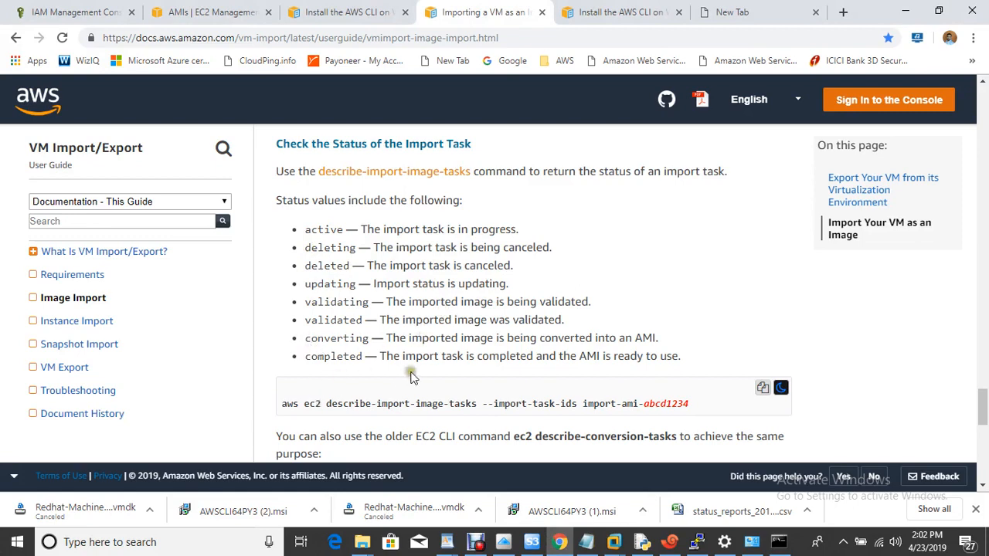
{"action": "left_click", "coordinate": [779, 542]}
{"action": "key", "text": "Up"}
{"action": "key", "text": "Return"}
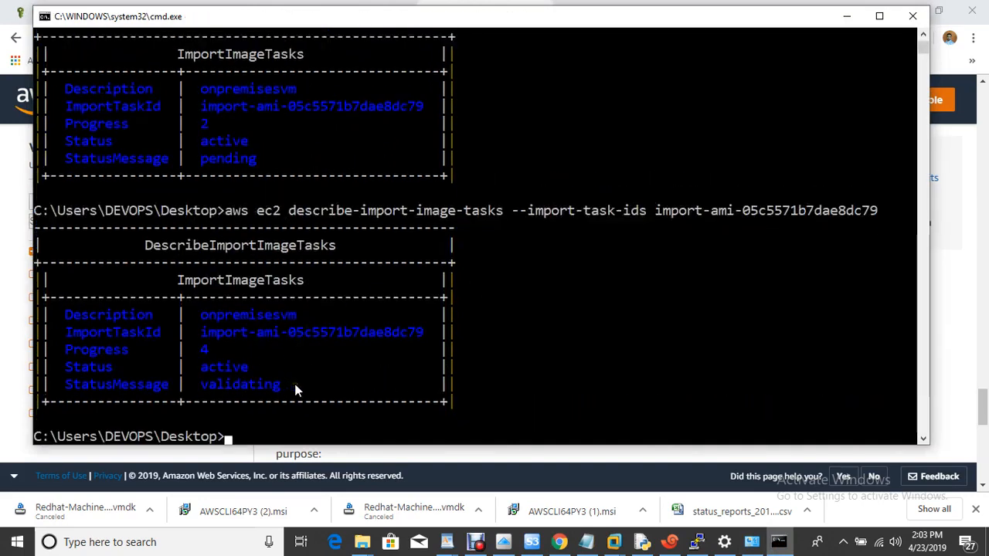
- Clear the screen with cls and rerun the status check, now at 56% and preparing to boot
{"action": "left_click", "coordinate": [476, 546]}
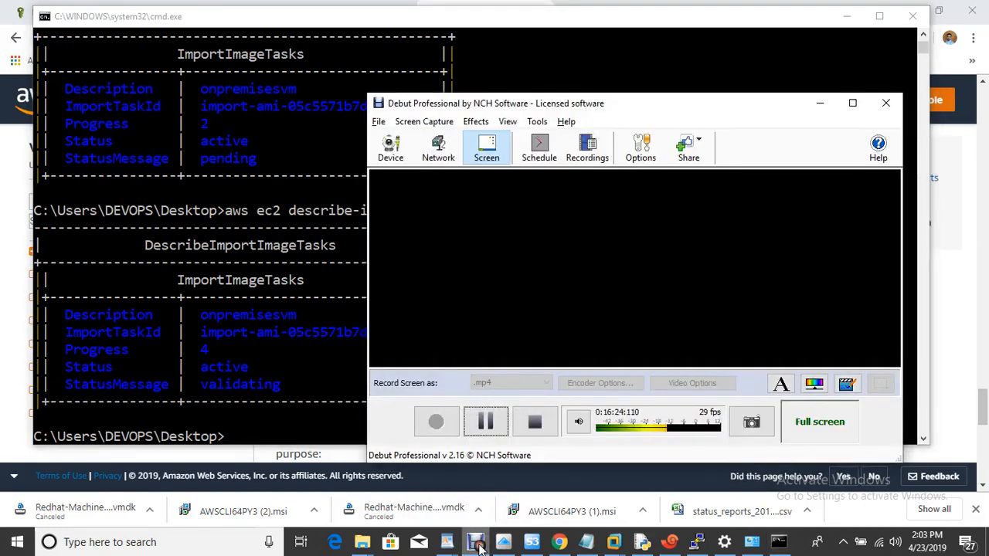
{"action": "left_click", "coordinate": [486, 422]}
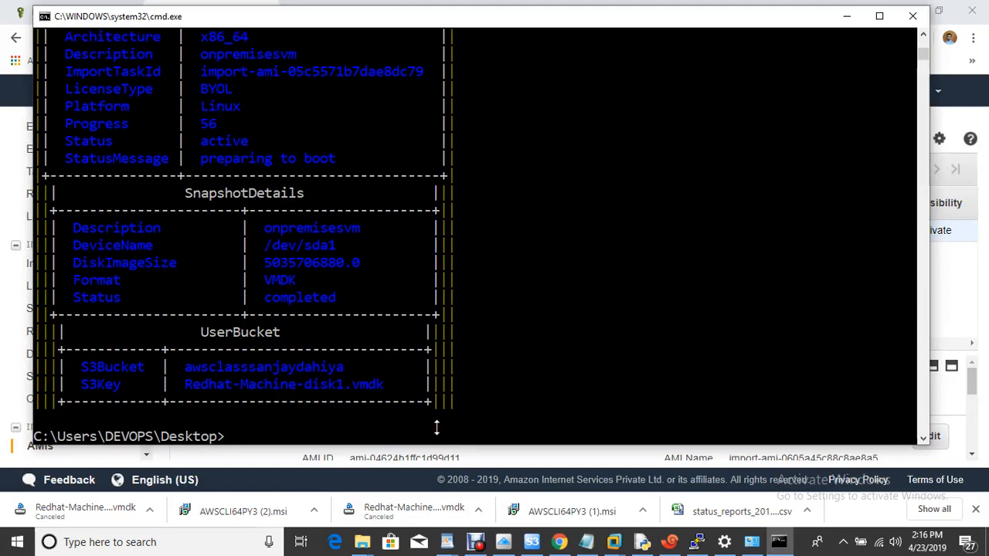
{"action": "key", "text": "Up"}
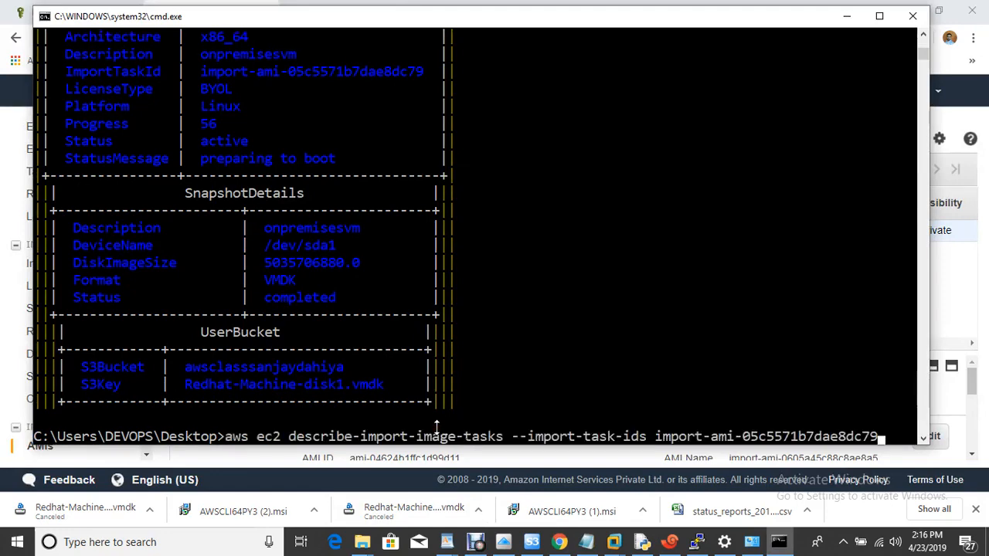
{"action": "key", "text": "ctrl+l"}
{"action": "key", "text": "Return"}
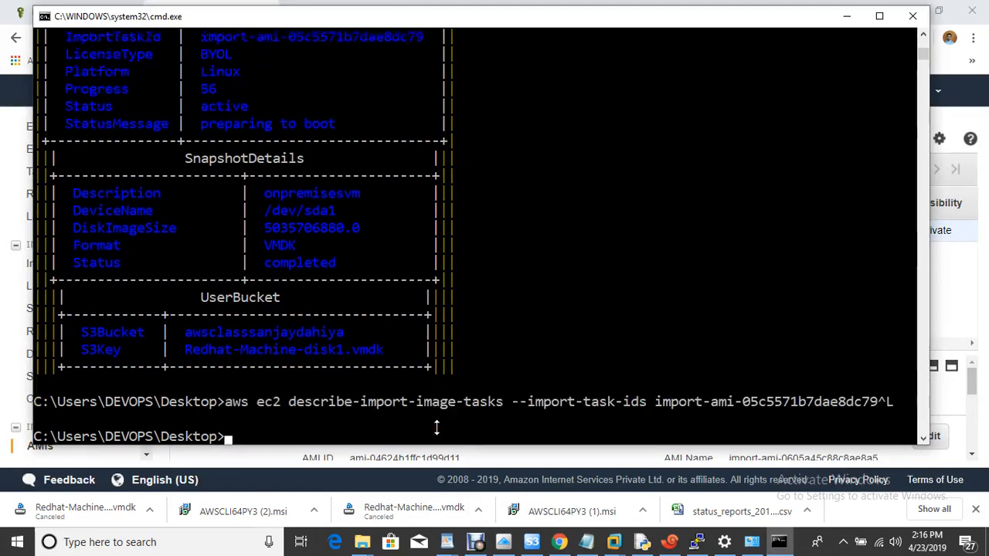
{"action": "type", "text": "cls"}
{"action": "key", "text": "Return"}
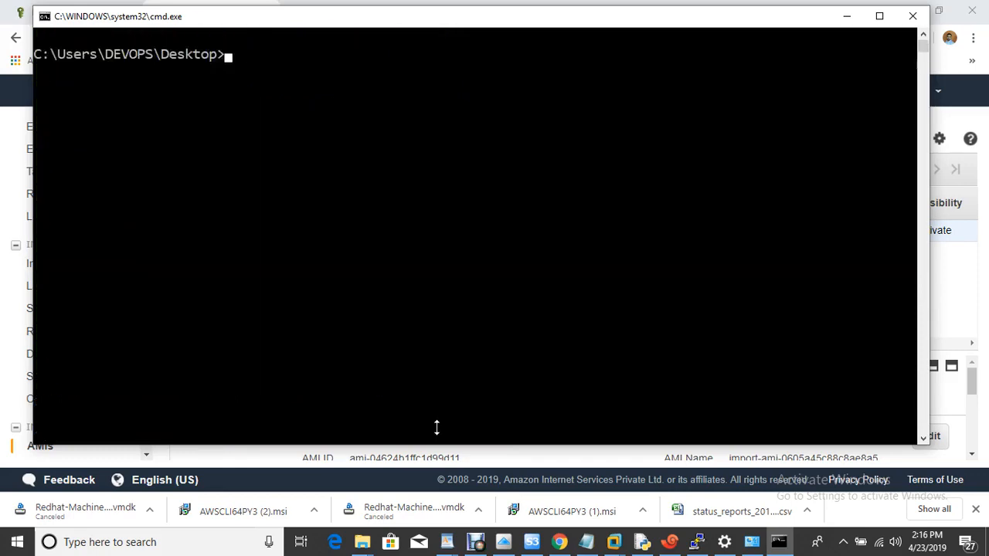
{"action": "key", "text": "Up"}
{"action": "key", "text": "Up"}
{"action": "key", "text": "Return"}
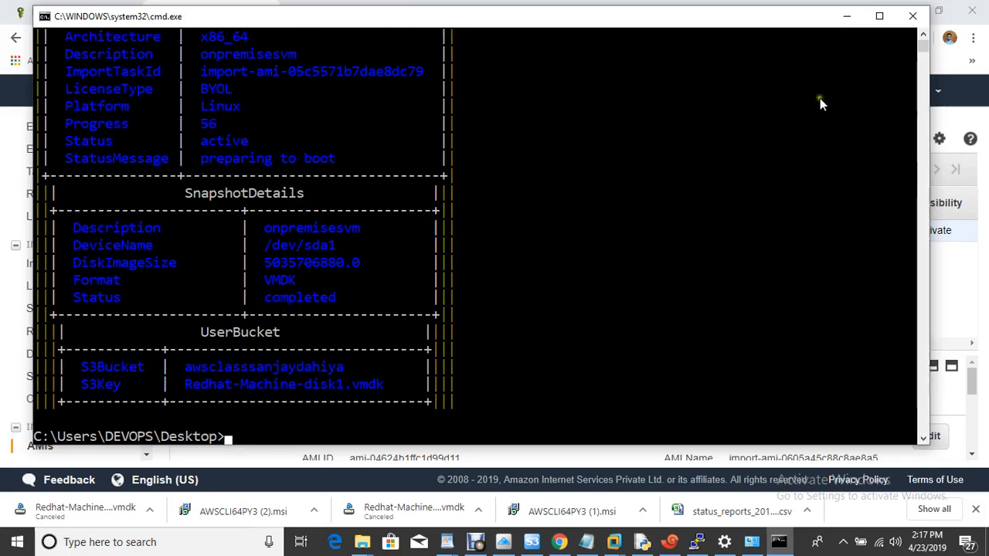
- Launch ami-04624b1ffc1d99d11 on t2.micro with default details and 20 GiB gp2 storage, adding a tag row
{"action": "left_click", "coordinate": [839, 18]}
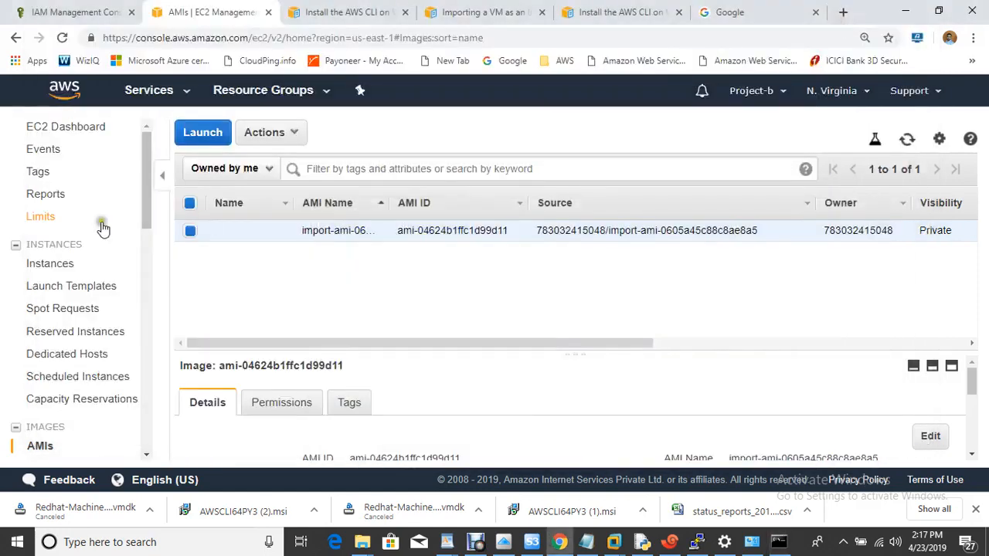
{"action": "left_click", "coordinate": [906, 141]}
{"action": "mouse_move", "coordinate": [286, 238]}
{"action": "left_click", "coordinate": [202, 134]}
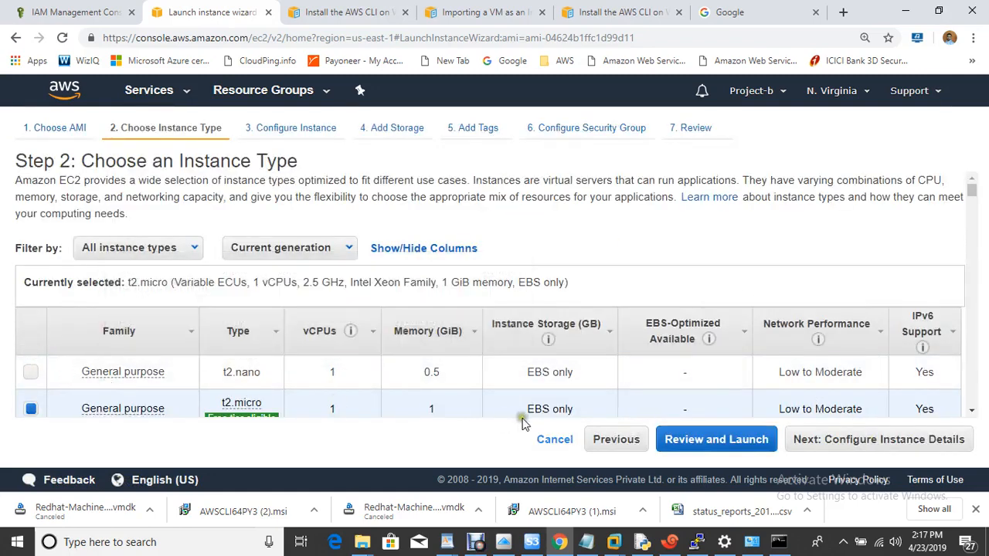
{"action": "left_click", "coordinate": [889, 442]}
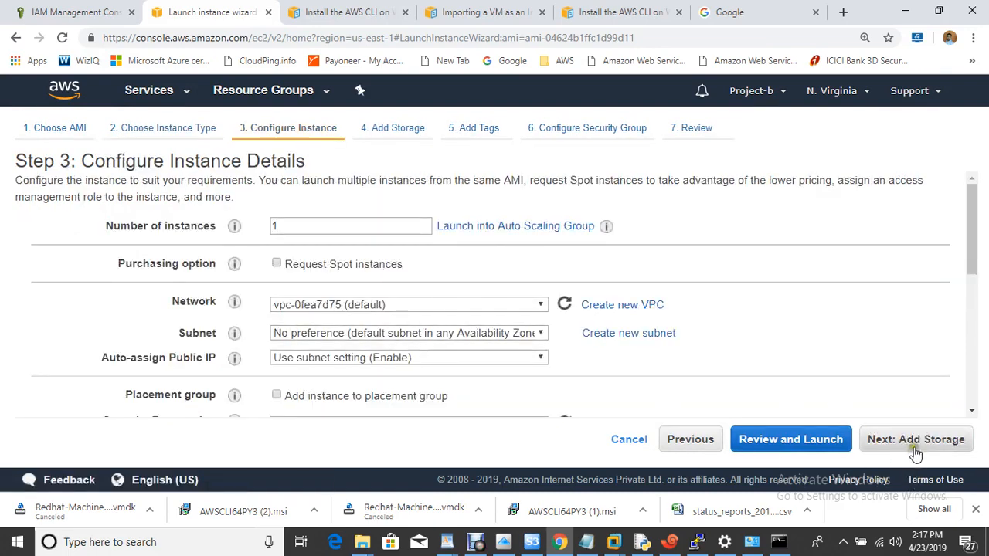
{"action": "left_click", "coordinate": [916, 440]}
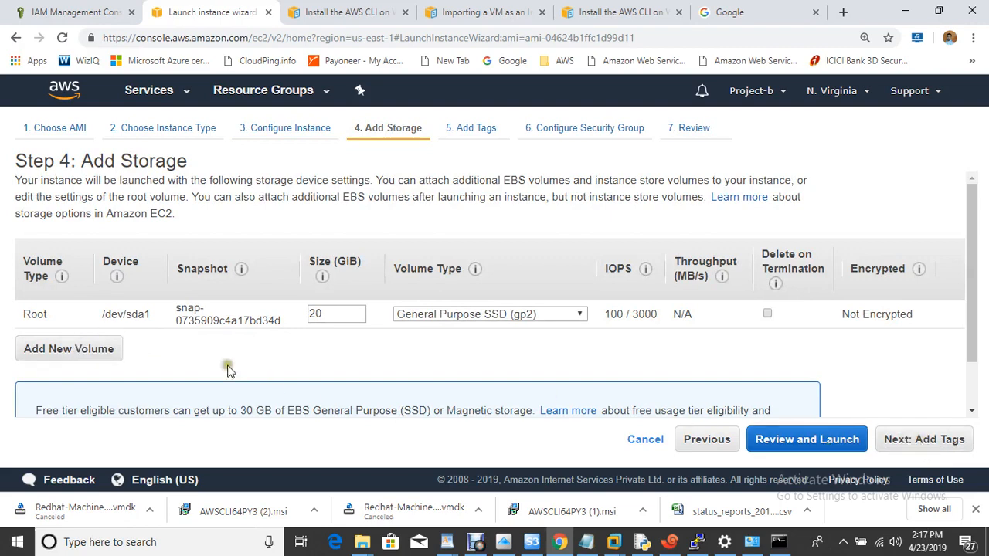
{"action": "left_click", "coordinate": [928, 446]}
{"action": "left_click", "coordinate": [64, 378]}
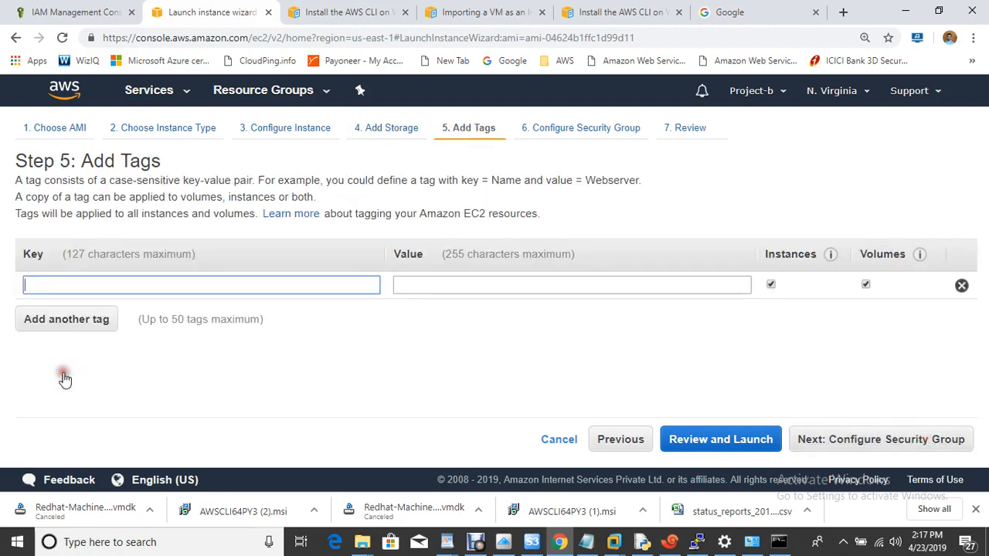
- Tag the instance with Name = onpremises-vm
{"action": "type", "text": "Name"}
{"action": "key", "text": "Tab"}
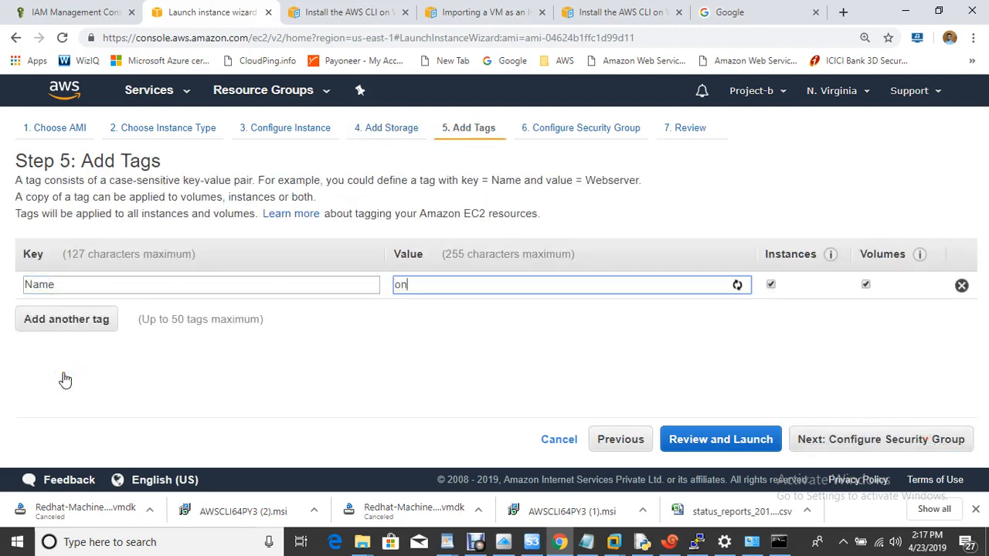
{"action": "type", "text": "onpremises-vm"}
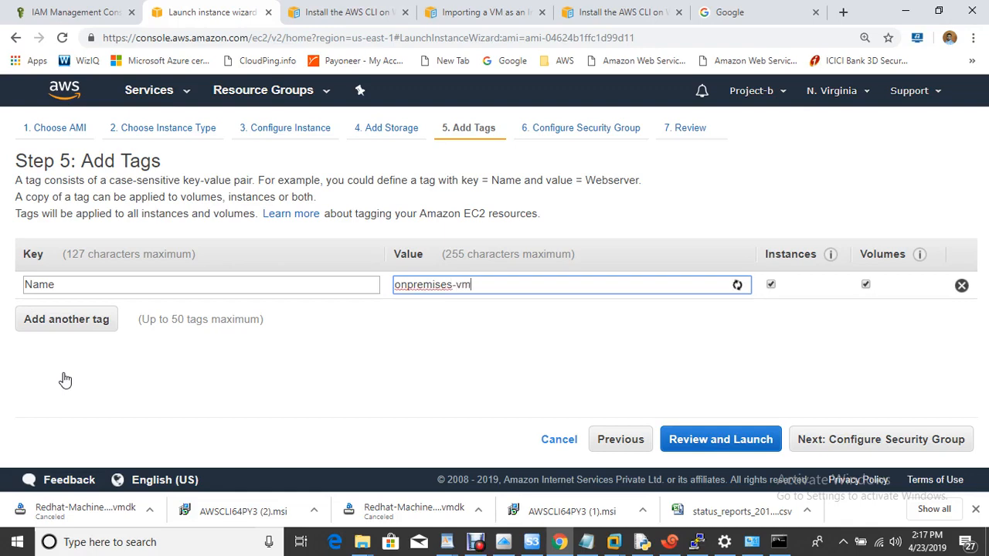
- Set a security group rule allowing all traffic from anywhere
{"action": "left_click", "coordinate": [863, 456]}
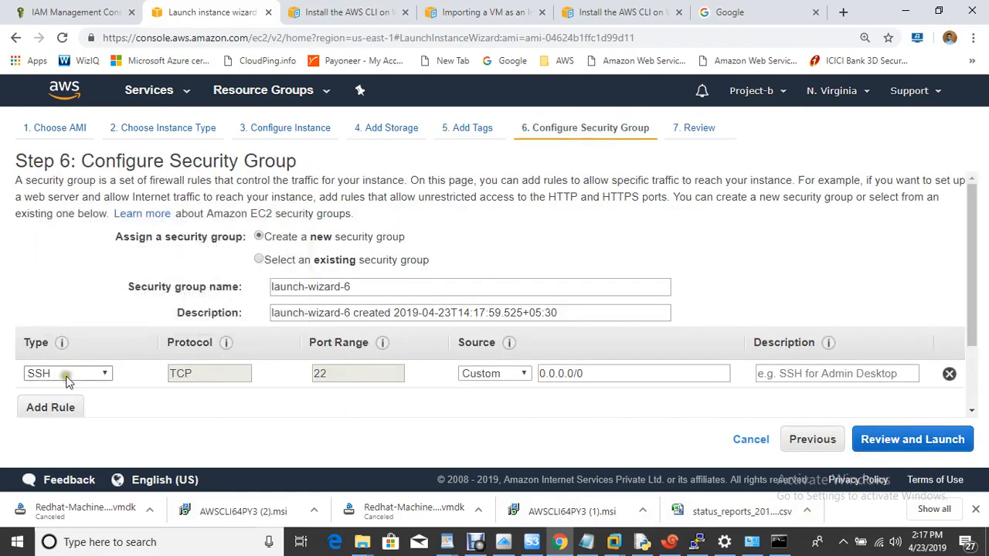
{"action": "left_click", "coordinate": [67, 377]}
{"action": "left_click", "coordinate": [48, 220]}
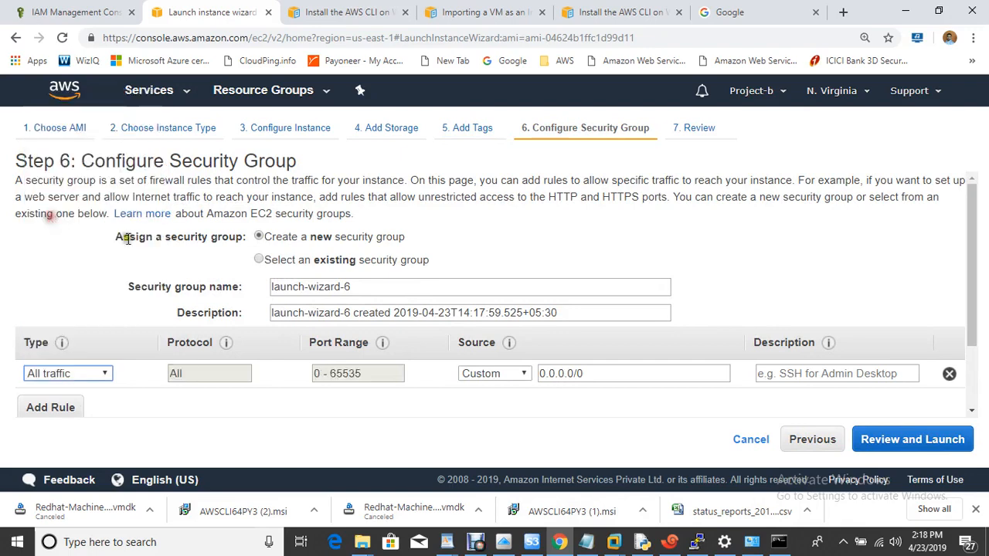
{"action": "left_click", "coordinate": [521, 379]}
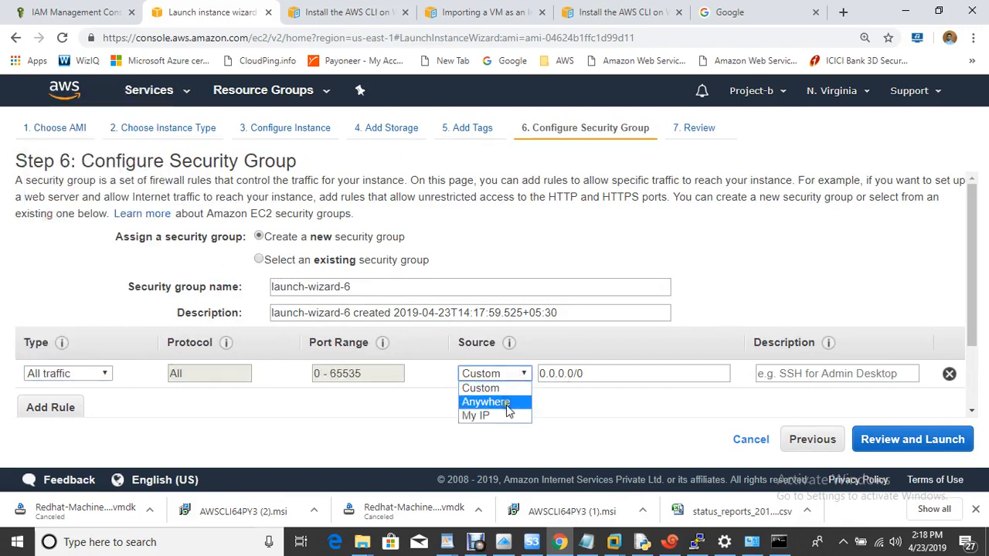
{"action": "left_click", "coordinate": [505, 403]}
- Review and launch with the existing awsclass key pair, acknowledging its private key file
{"action": "left_click", "coordinate": [899, 438]}
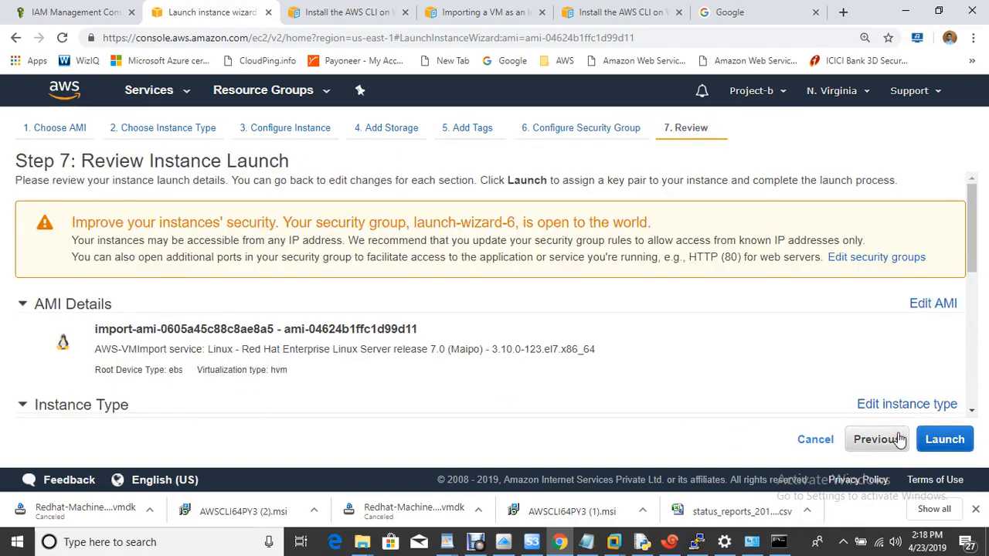
{"action": "left_click", "coordinate": [945, 440]}
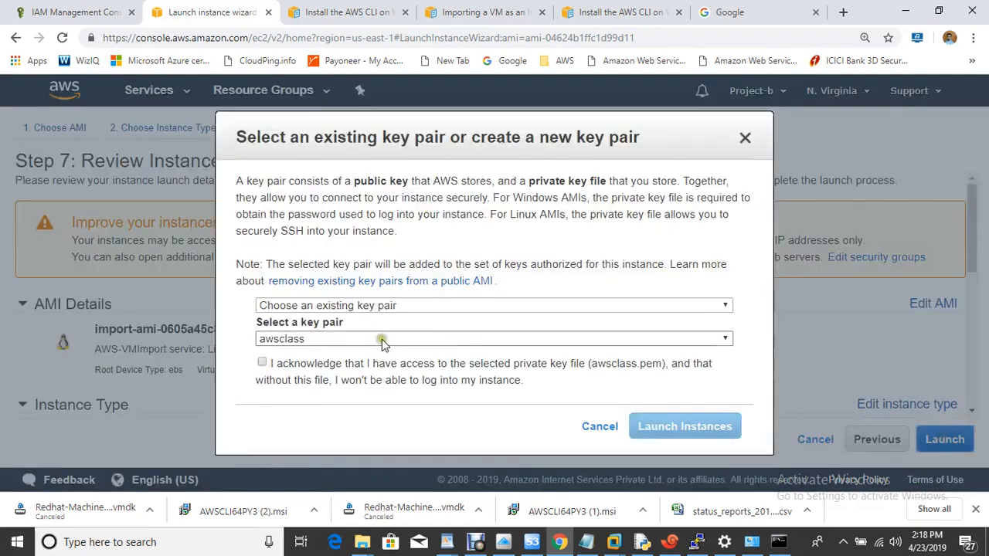
{"action": "left_click", "coordinate": [311, 370]}
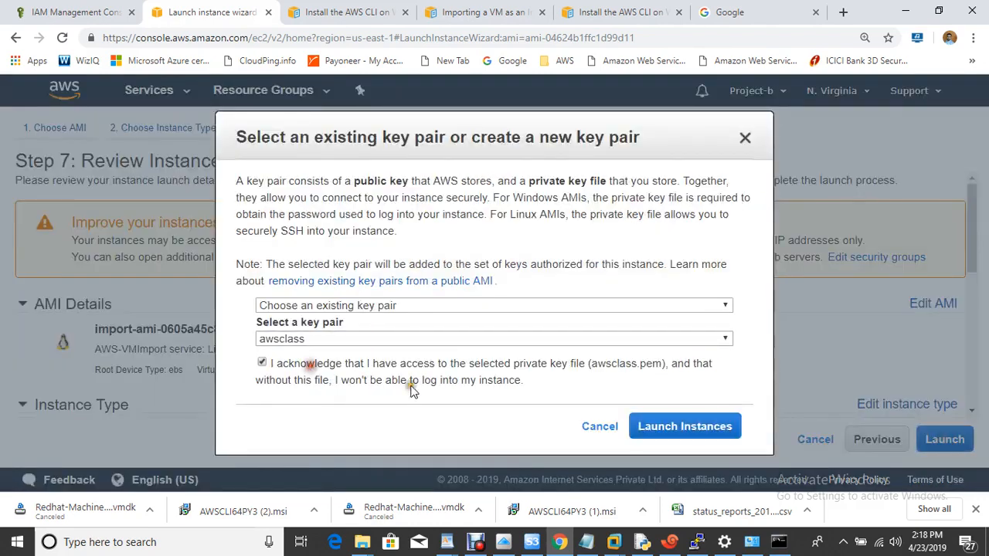
{"action": "left_click", "coordinate": [700, 435]}
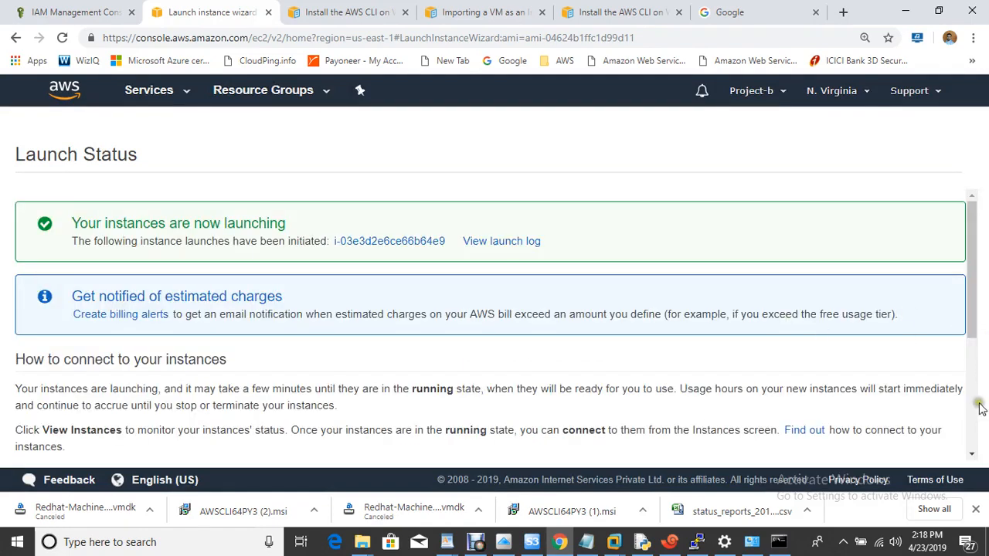
- Open the instance list, select onpremises-vm, and refresh until it shows running
{"action": "scroll", "coordinate": [975, 418], "scroll_direction": "down", "scroll_amount": 5}
{"action": "left_click", "coordinate": [906, 447]}
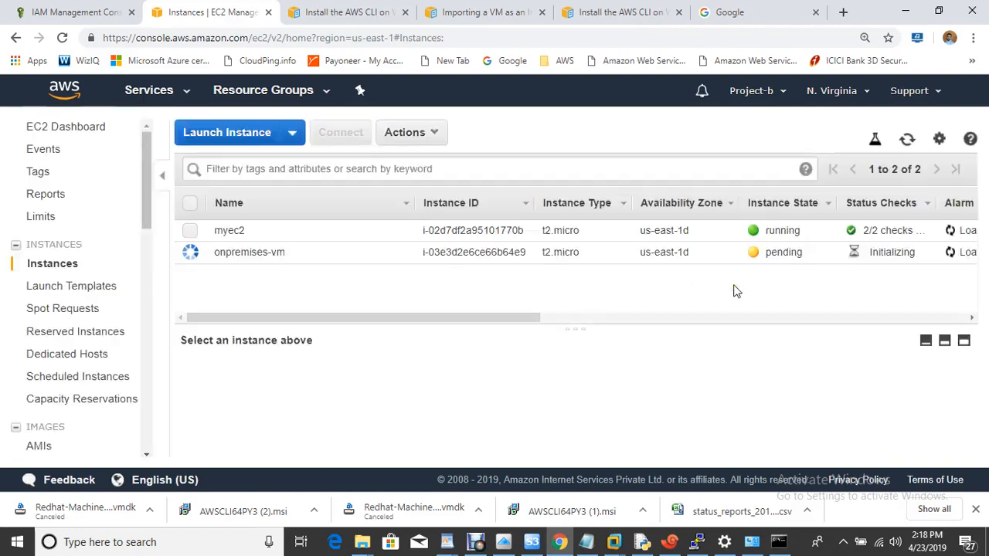
{"action": "left_click", "coordinate": [906, 141]}
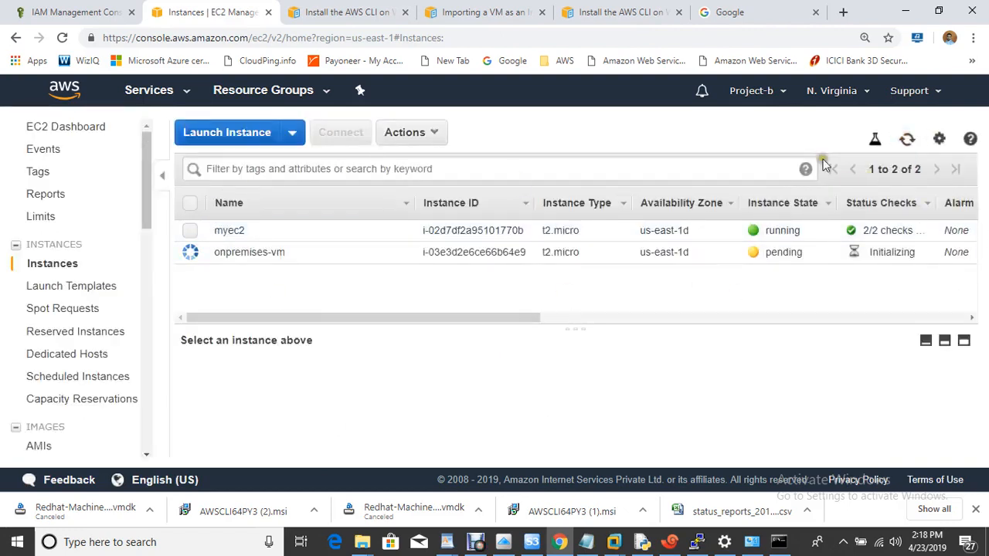
{"action": "left_click", "coordinate": [193, 258]}
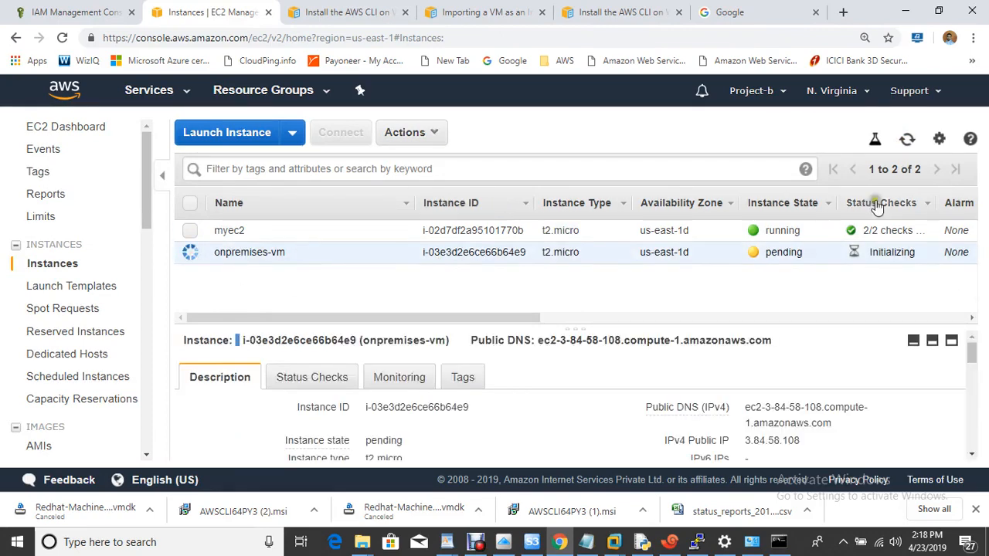
{"action": "left_click", "coordinate": [908, 140]}
{"action": "left_click", "coordinate": [909, 140]}
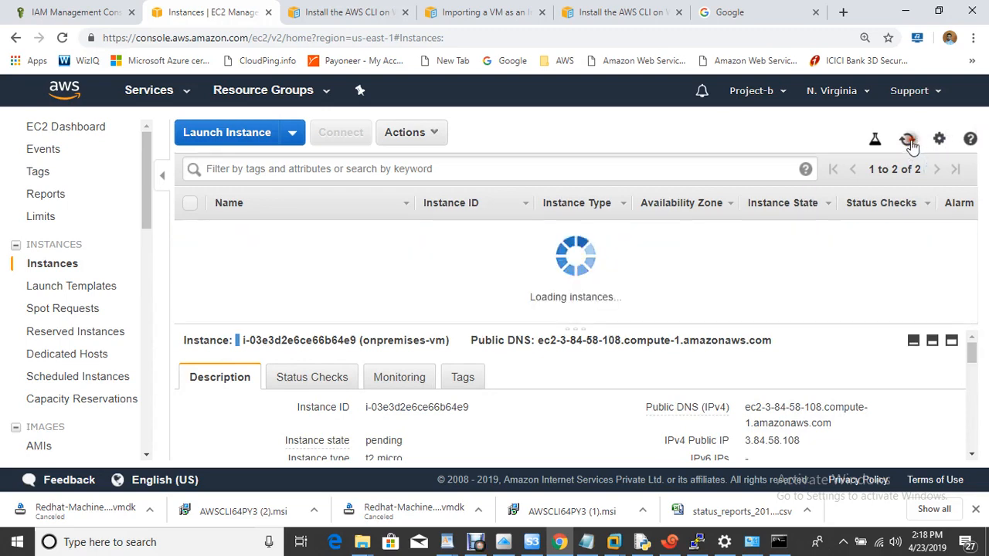
{"action": "left_click", "coordinate": [908, 141]}
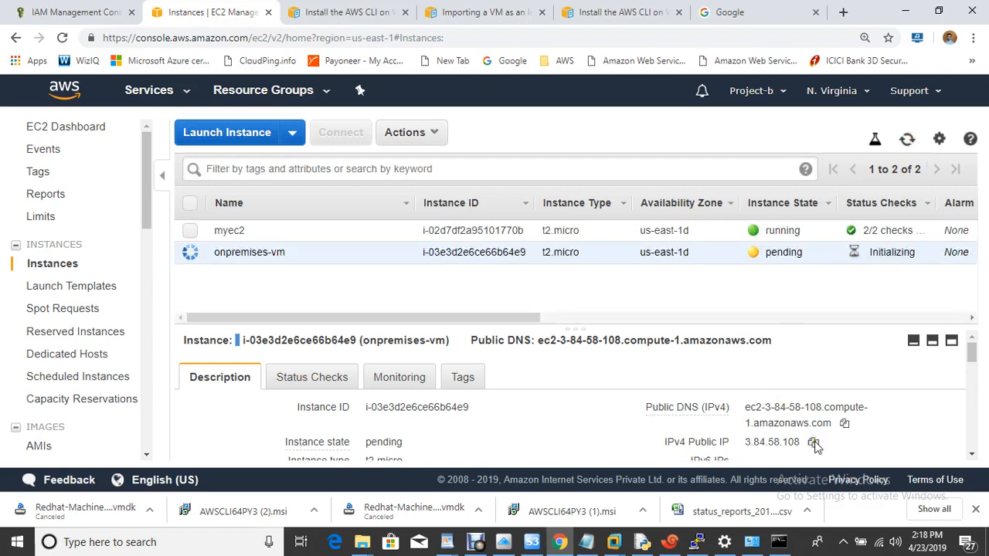
- Copy the instance's public IP 3.84.58.108
{"action": "left_click", "coordinate": [814, 441]}
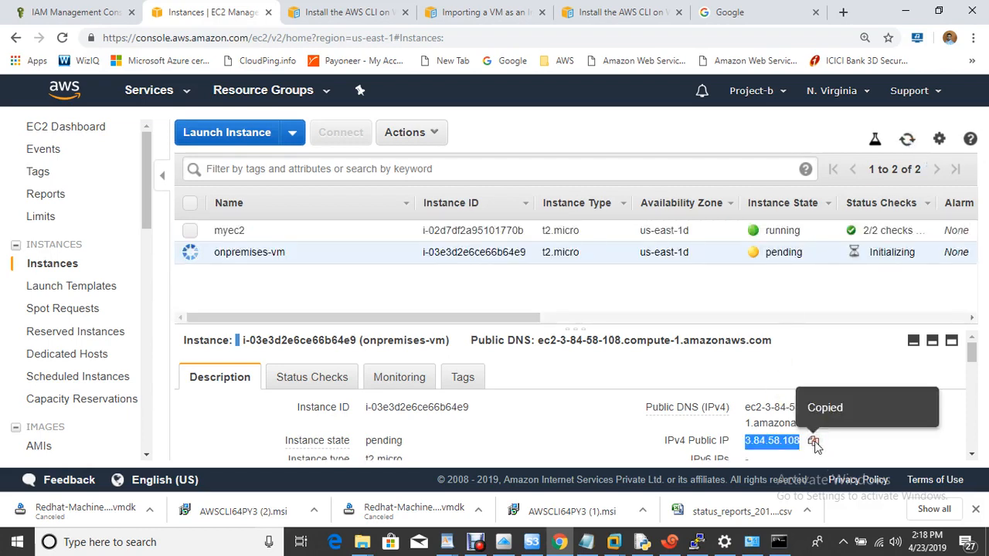
{"action": "left_click", "coordinate": [907, 140]}
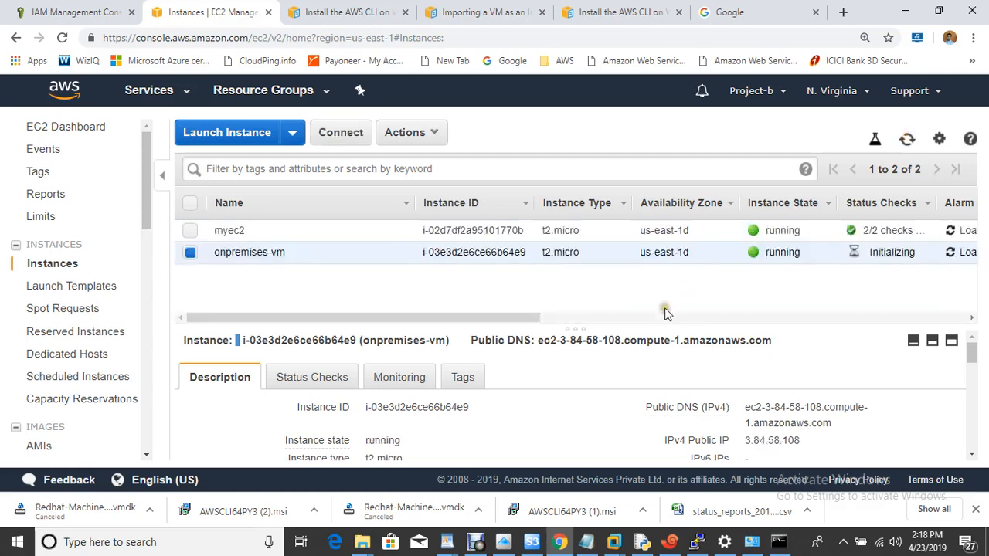
{"action": "left_click", "coordinate": [670, 543]}
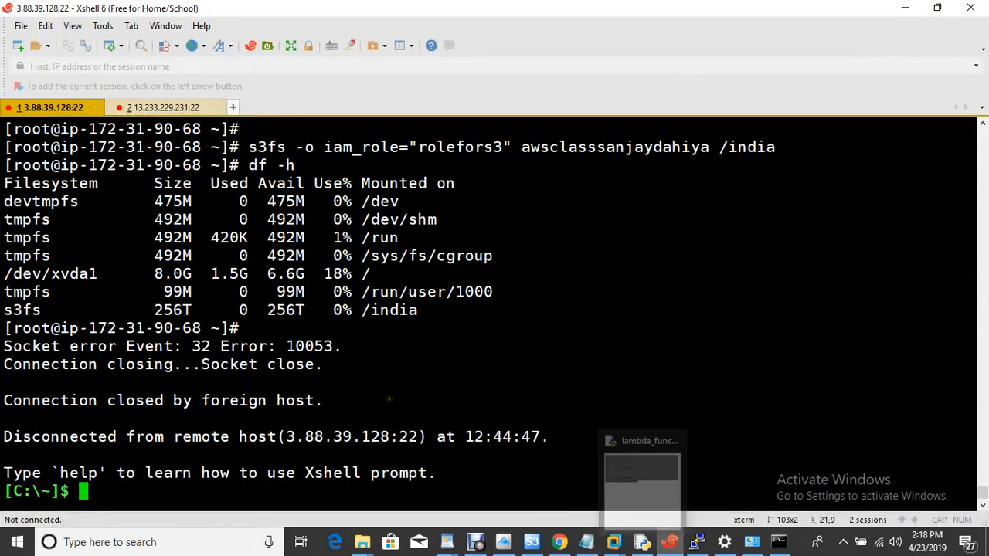
{"action": "type", "text": "ssh ec2"}
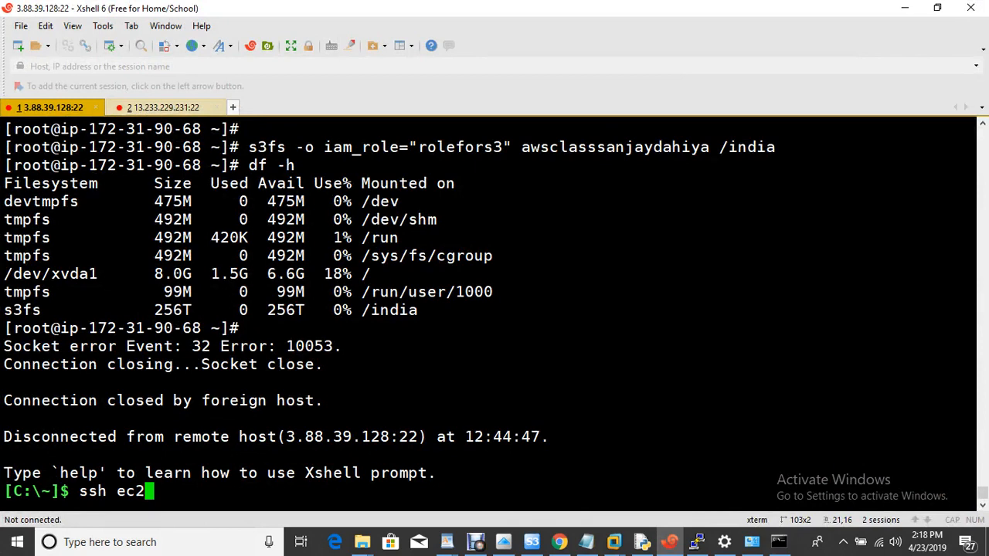
{"action": "key", "text": "BackSpace"}
{"action": "key", "text": "BackSpace"}
{"action": "key", "text": "BackSpace"}
{"action": "type", "text": "root@"}
{"action": "right_click", "coordinate": [390, 397]}
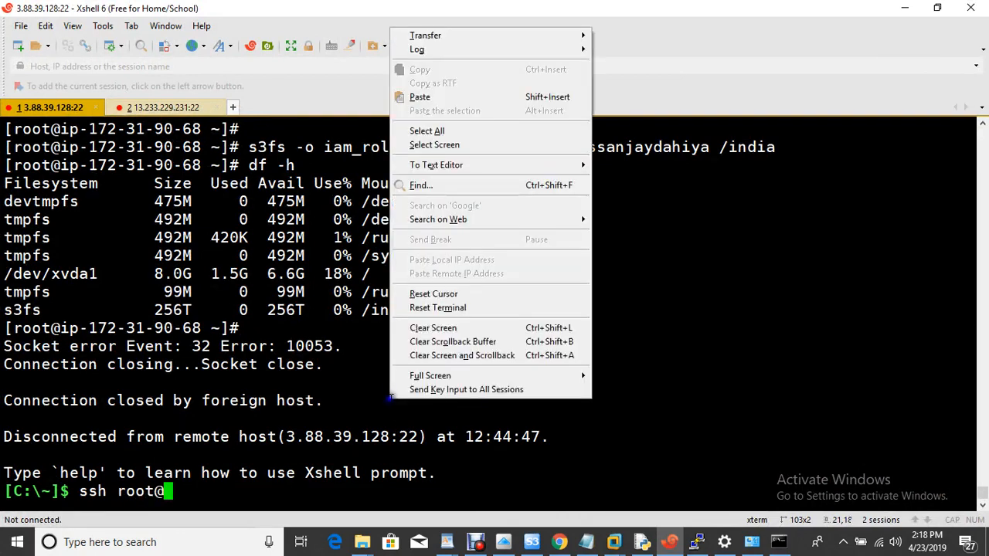
{"action": "left_click", "coordinate": [421, 98]}
{"action": "key", "text": "Return"}
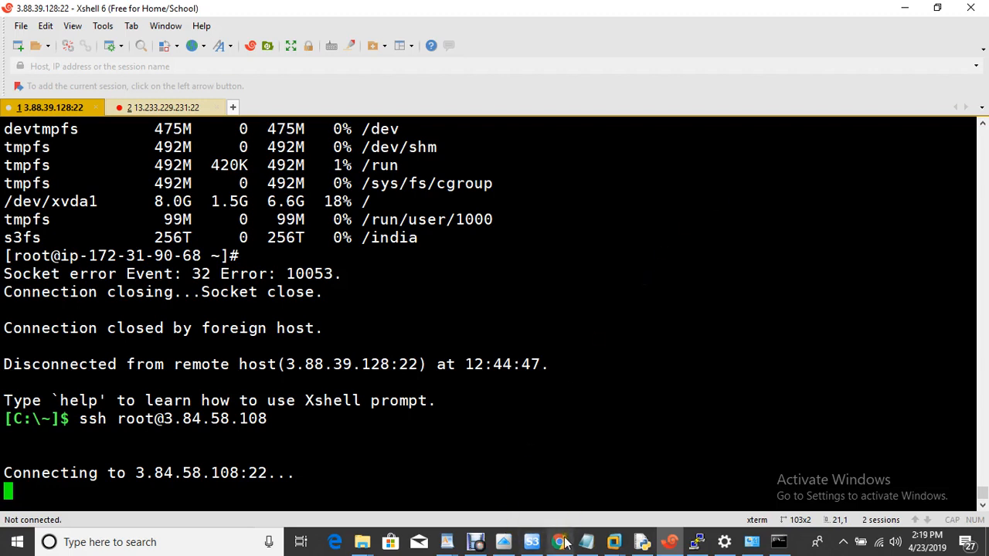
- Refresh the EC2 instance list to check onpremises-vm, whose status checks are still initializing
{"action": "mouse_move", "coordinate": [559, 541]}
{"action": "left_click", "coordinate": [549, 486]}
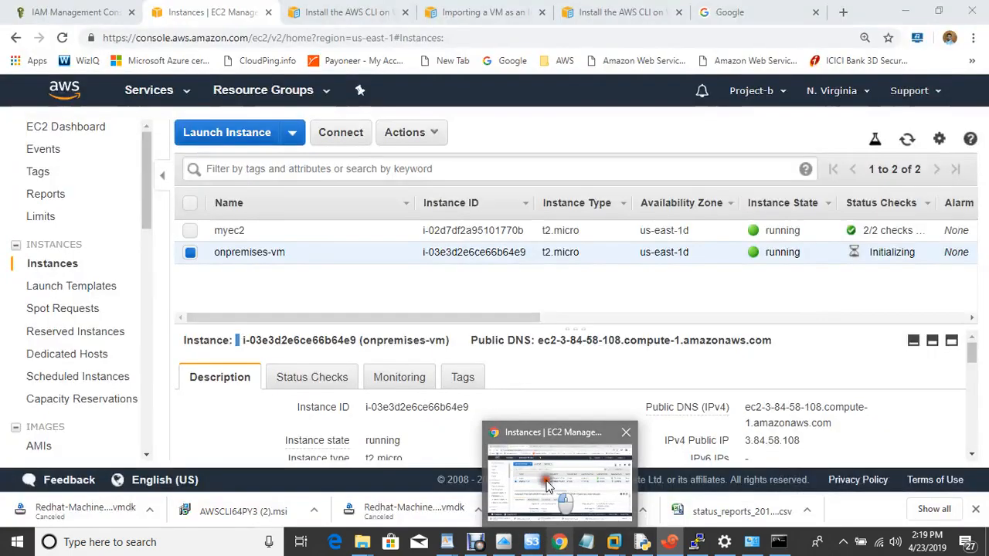
{"action": "left_click", "coordinate": [907, 139]}
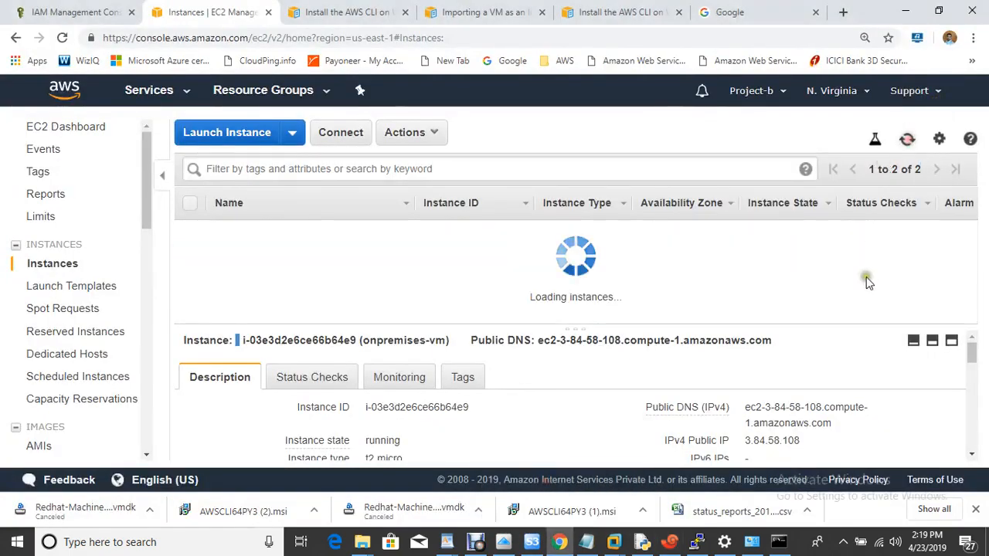
{"action": "left_click", "coordinate": [938, 11]}
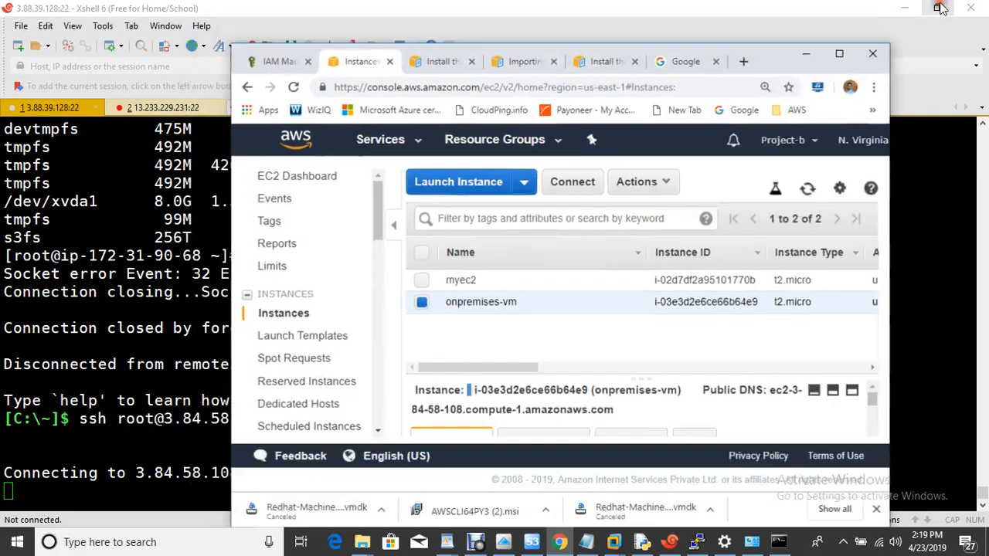
{"action": "left_click", "coordinate": [839, 54]}
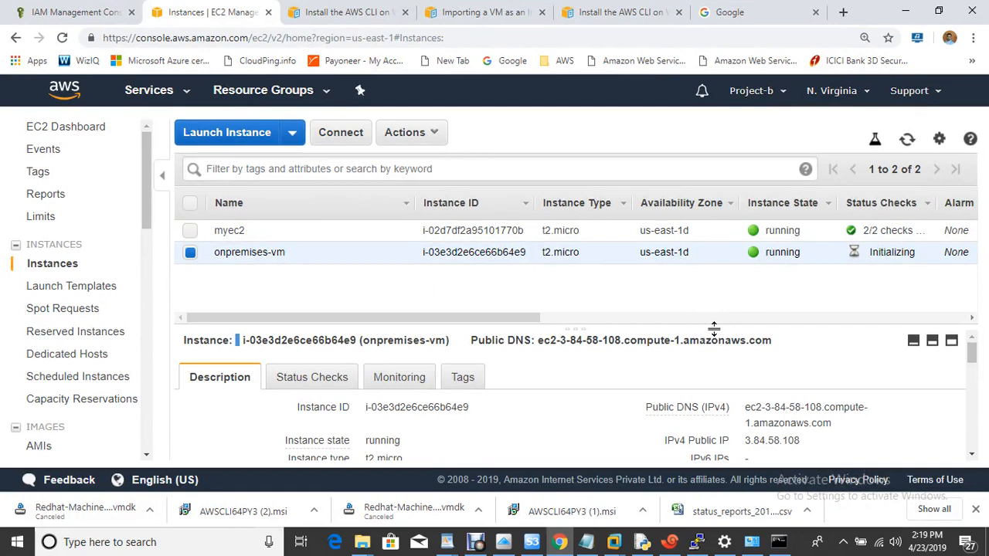
{"action": "left_click", "coordinate": [908, 141]}
{"action": "left_click", "coordinate": [669, 542]}
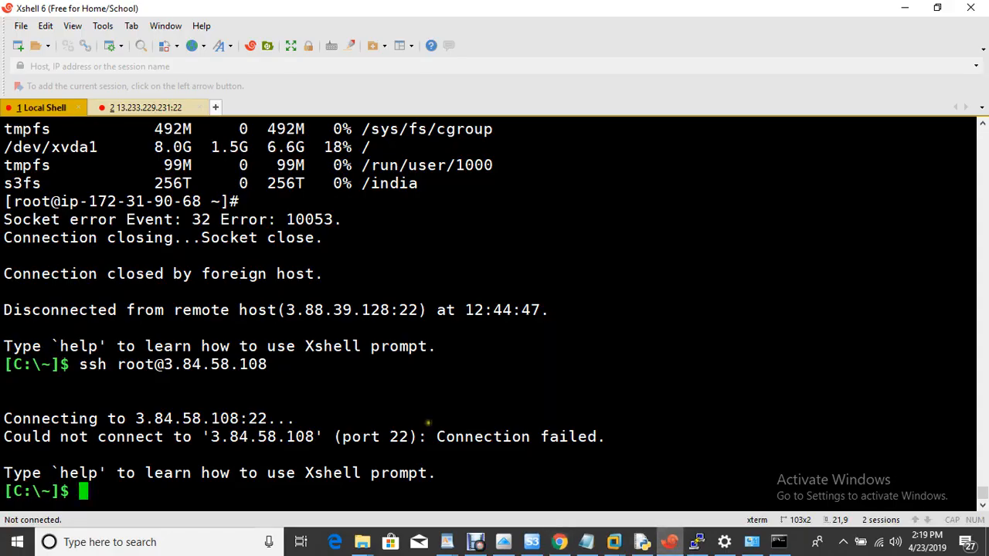
- Rerun the ssh command, accept and save the host key, and log in as root
{"action": "key", "text": "Up"}
{"action": "key", "text": "Return"}
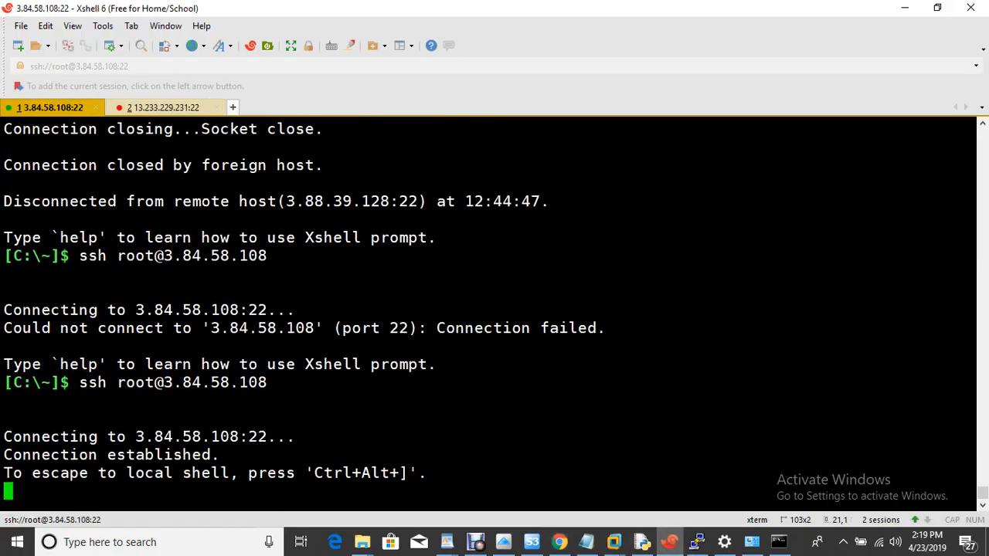
{"action": "left_click", "coordinate": [540, 407]}
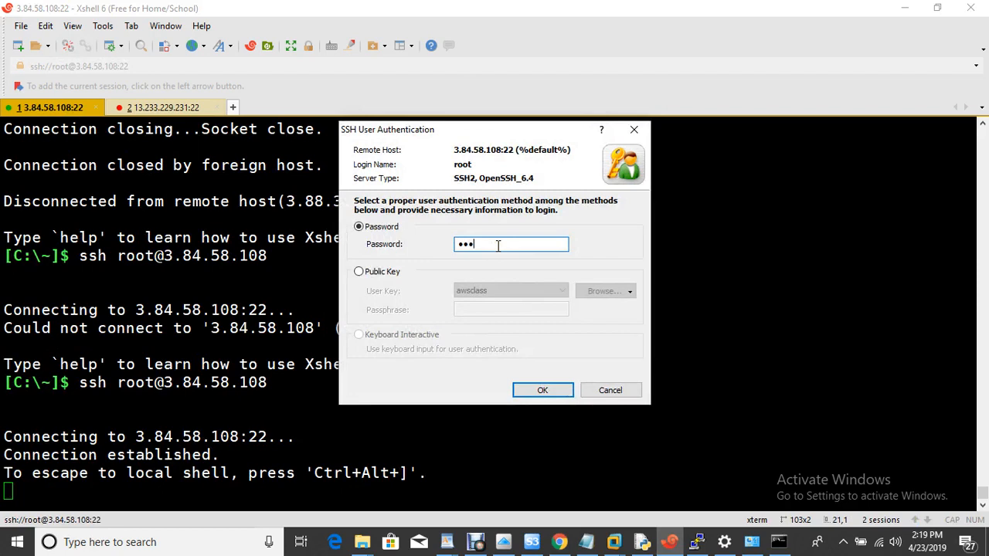
{"action": "key", "text": "Return"}
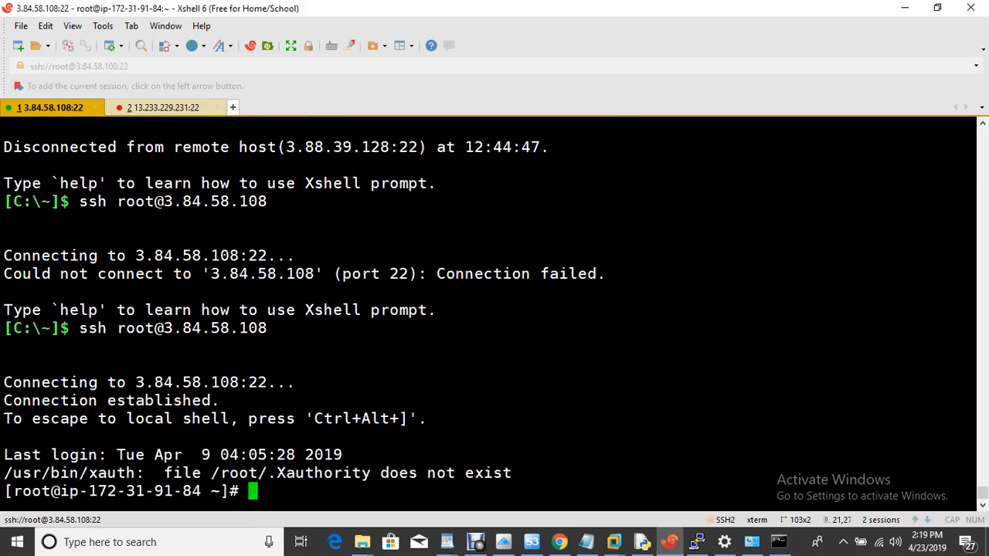
- List root's home folder, change into Desktop/, and list it, finding it empty
{"action": "type", "text": "ls"}
{"action": "key", "text": "Return"}
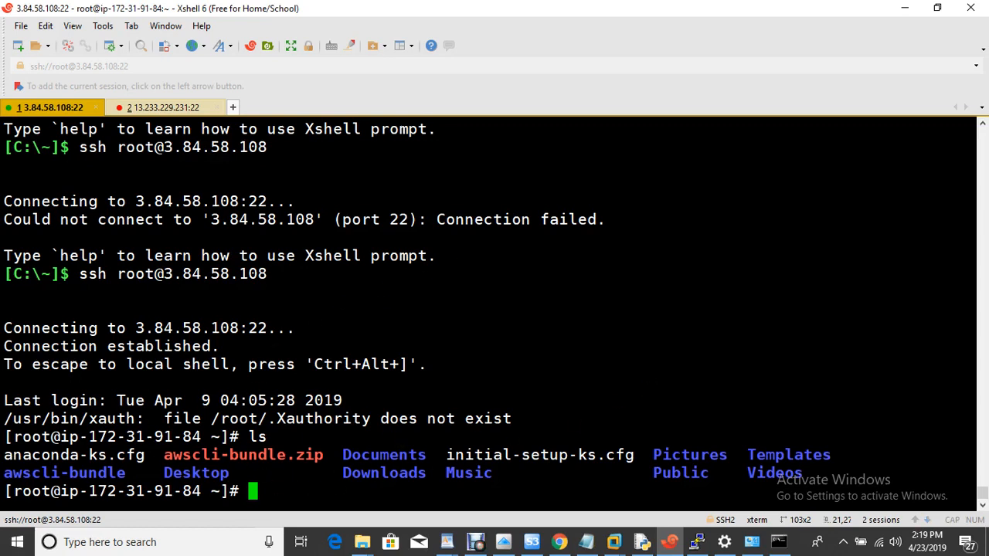
{"action": "type", "text": "cd De"}
{"action": "key", "text": "Tab"}
{"action": "key", "text": "Return"}
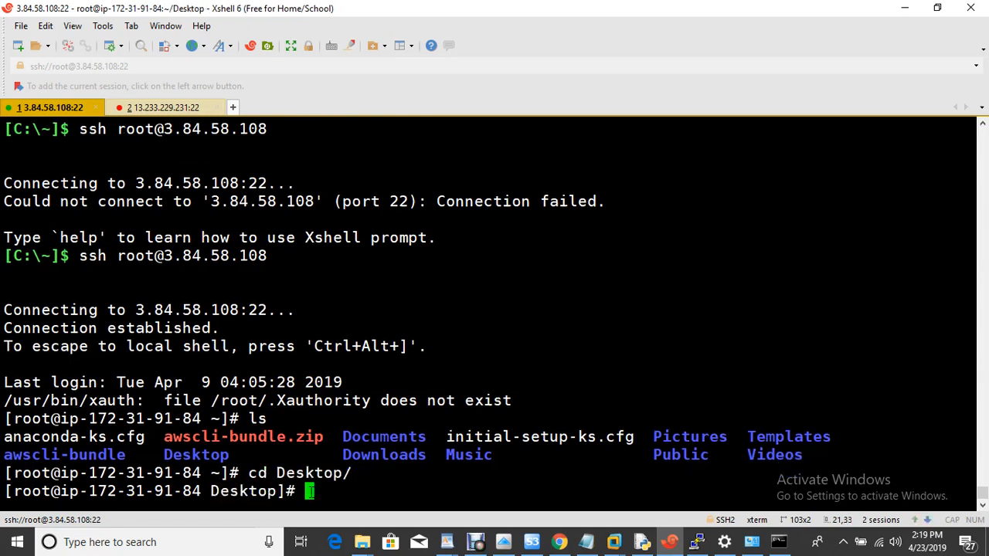
{"action": "type", "text": "ls"}
{"action": "key", "text": "Return"}
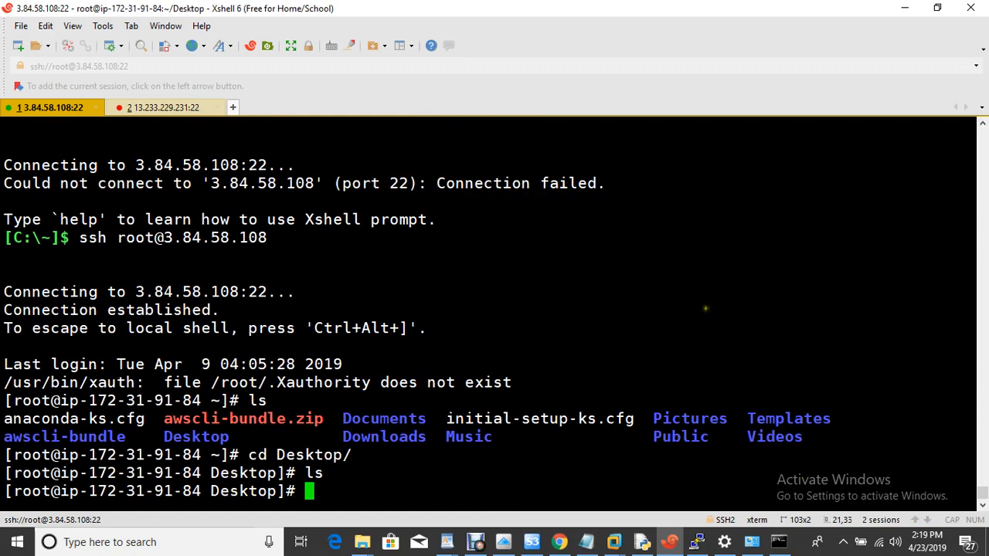
{"action": "left_click", "coordinate": [615, 543]}
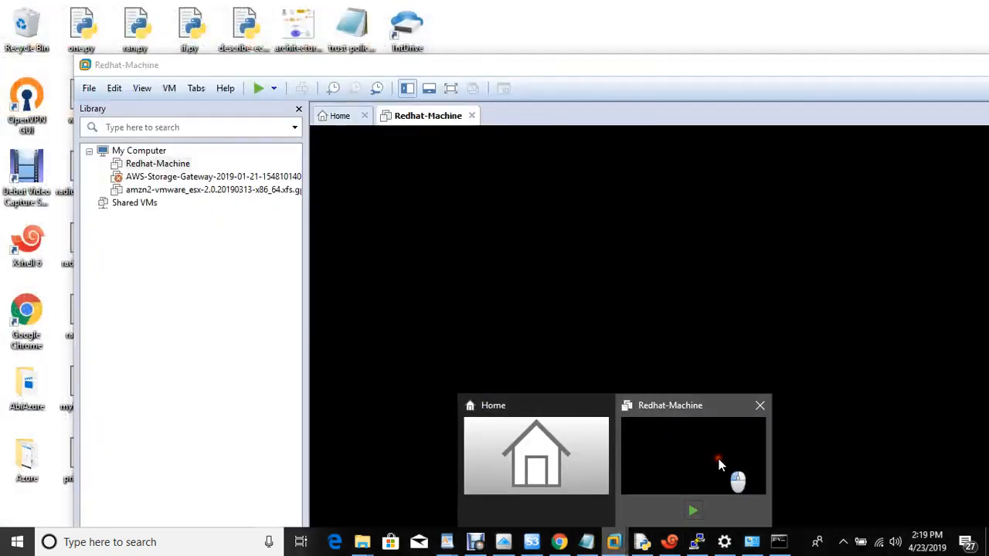
- Check the powered-off Redhat-Machine VM in VMware, then return to the EC2 Instances page showing onpremises-vm
{"action": "left_click", "coordinate": [733, 473]}
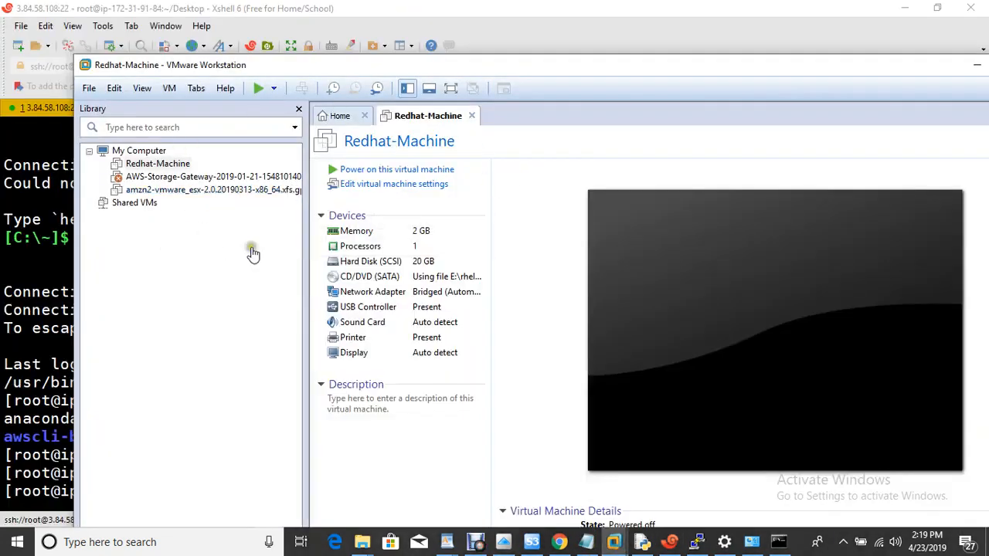
{"action": "left_click_drag", "start_coordinate": [527, 68], "coordinate": [748, 132]}
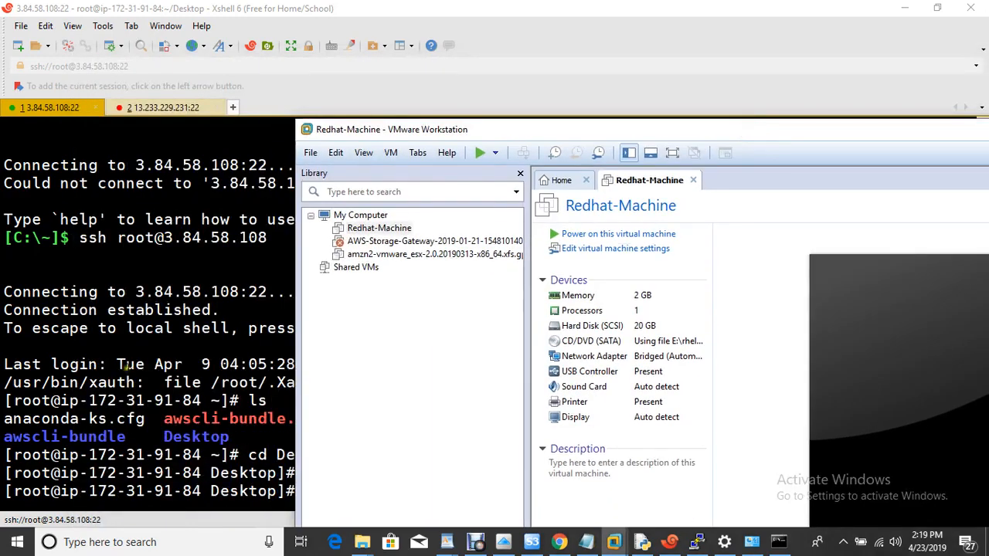
{"action": "left_click", "coordinate": [158, 384]}
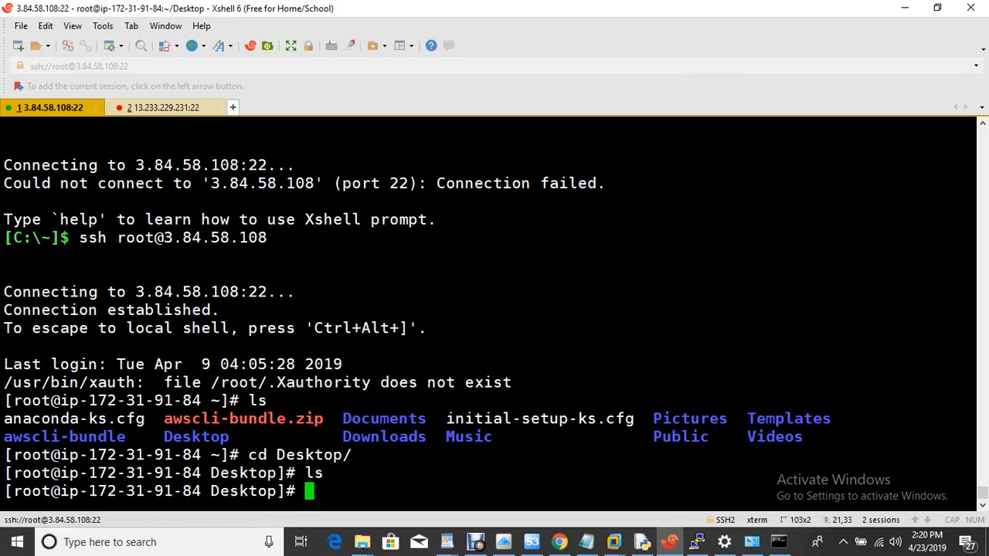
{"action": "left_click", "coordinate": [559, 541]}
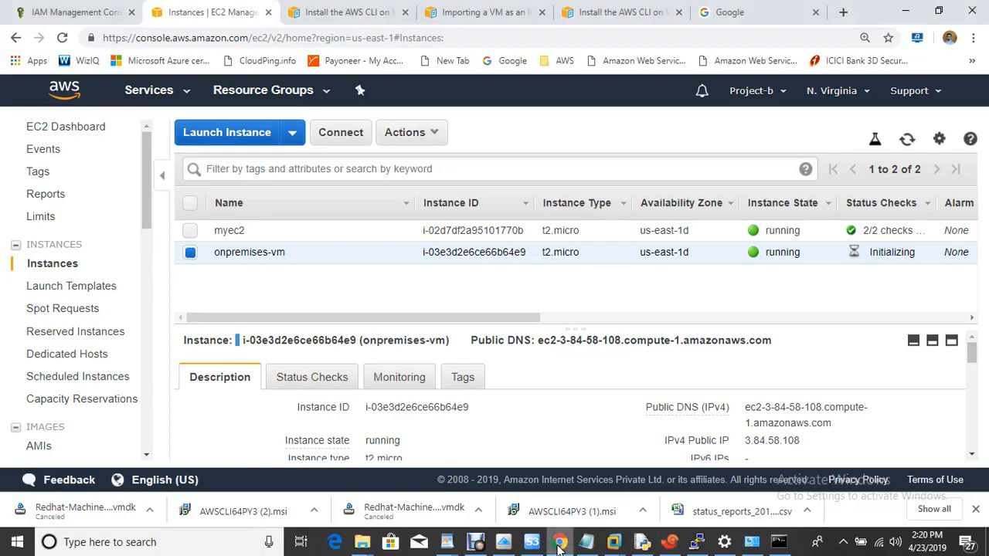